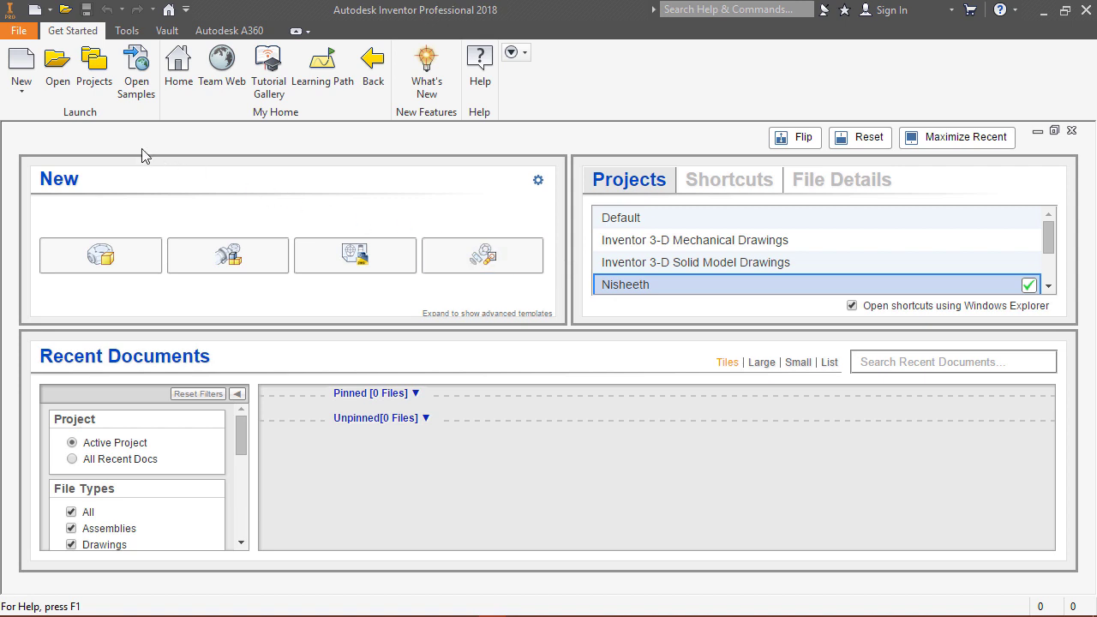
- Create a new metric part file from the Standard (mm).ipt template
left_click(26, 60)
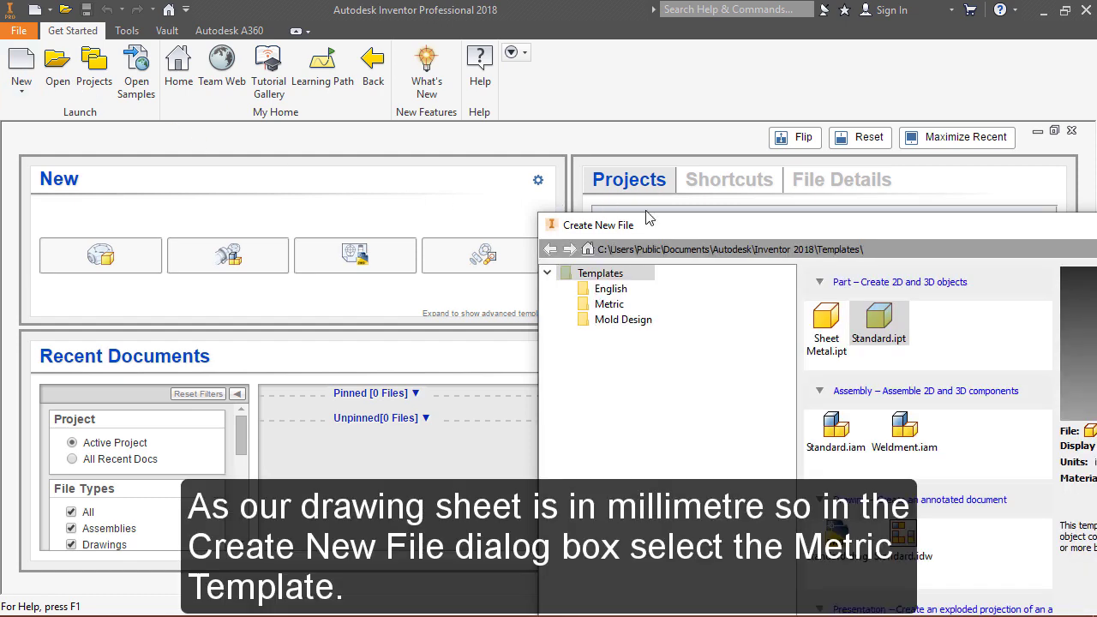
left_click_drag(676, 225, 413, 61)
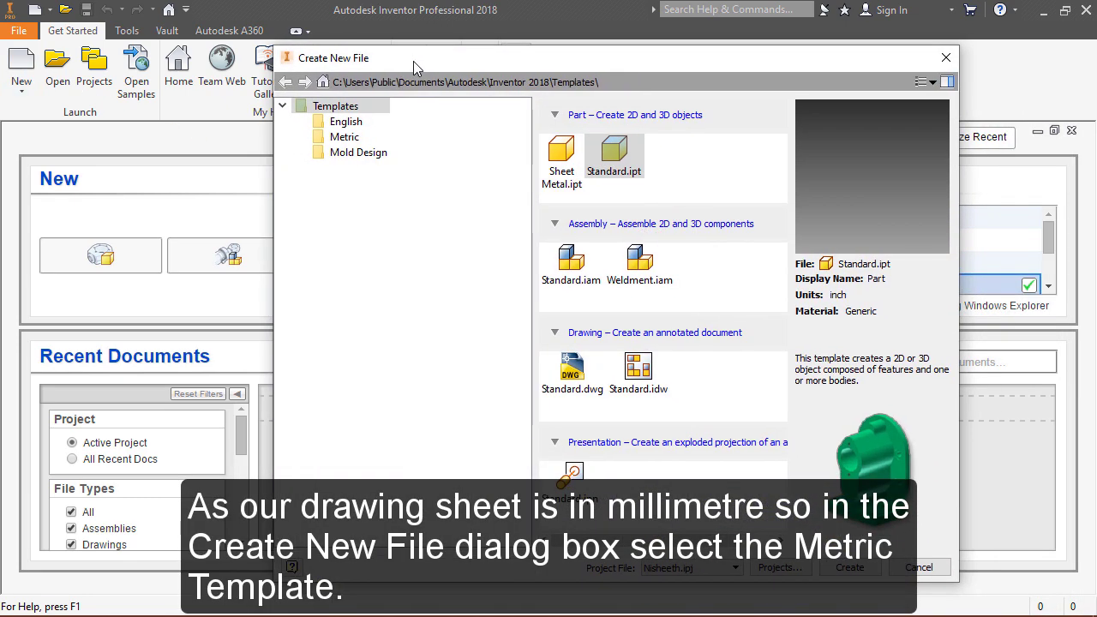
left_click(344, 139)
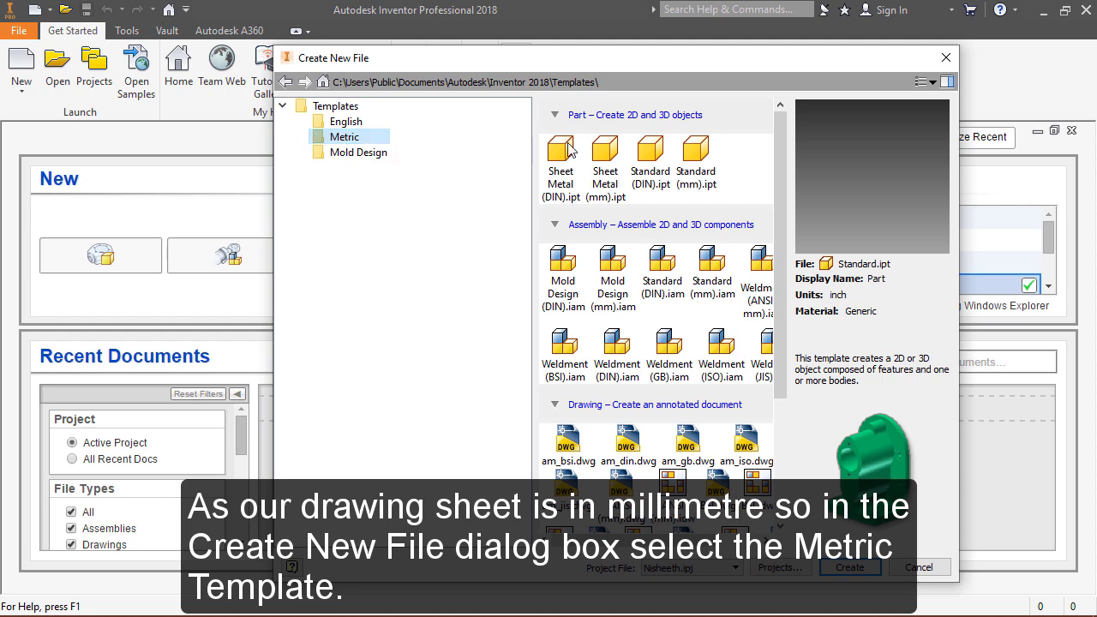
left_click(717, 189)
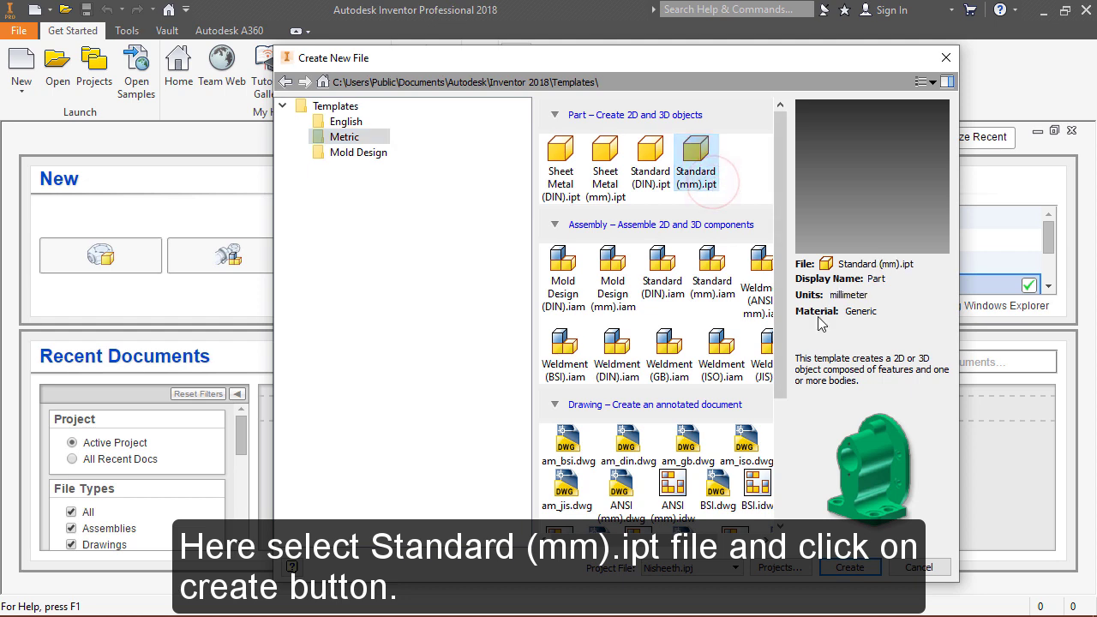
left_click(844, 567)
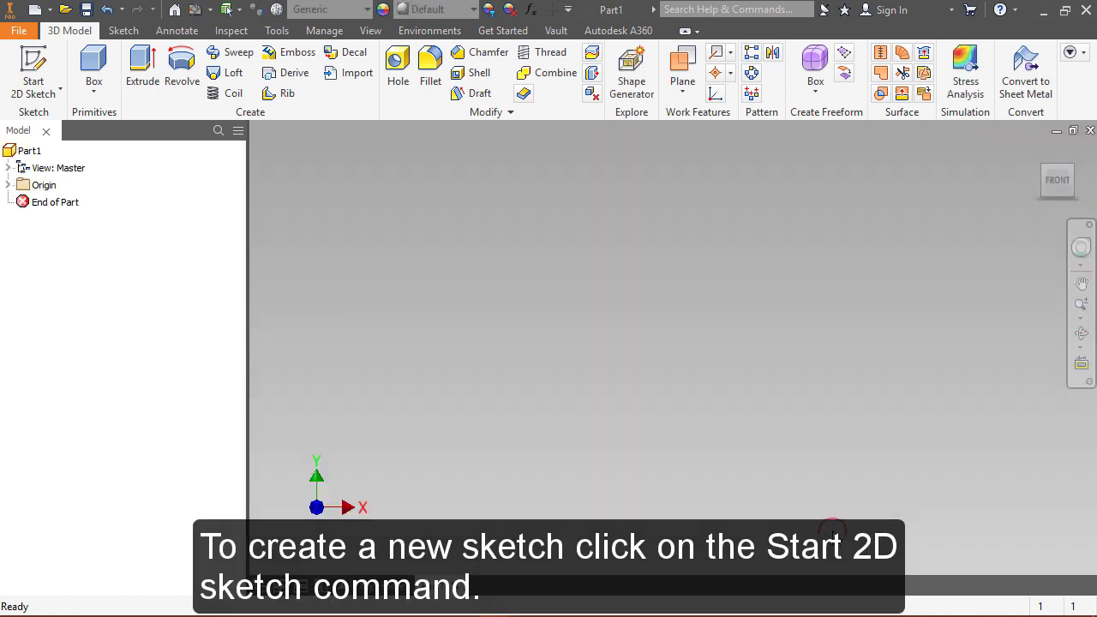
- Start a 2D sketch on the horizontal XZ origin plane and orient it to an upright top view
left_click(34, 69)
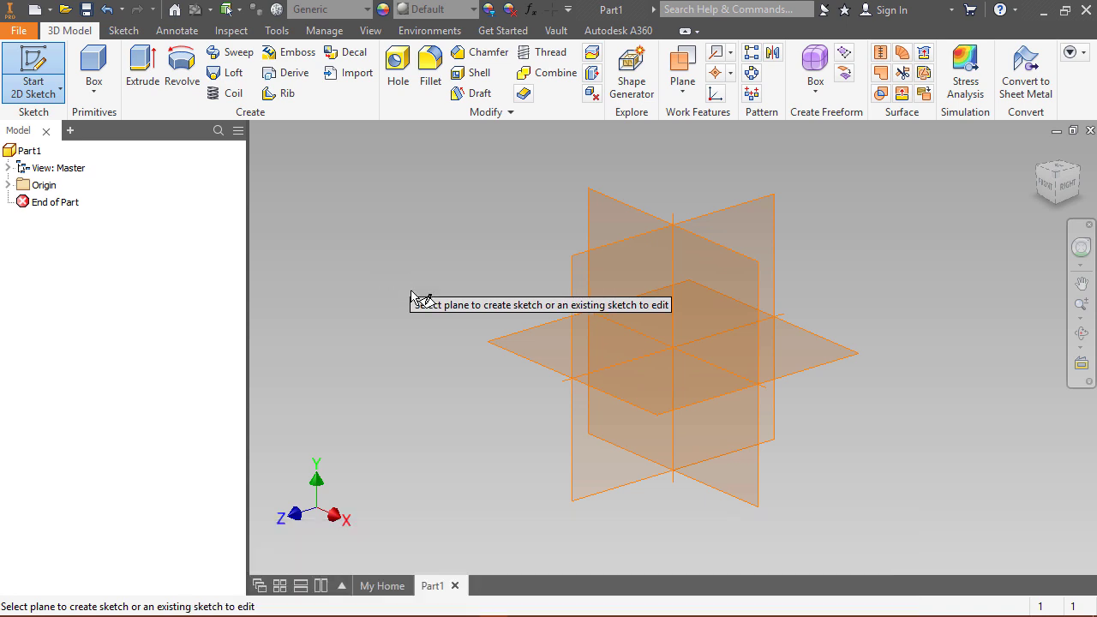
left_click(505, 351)
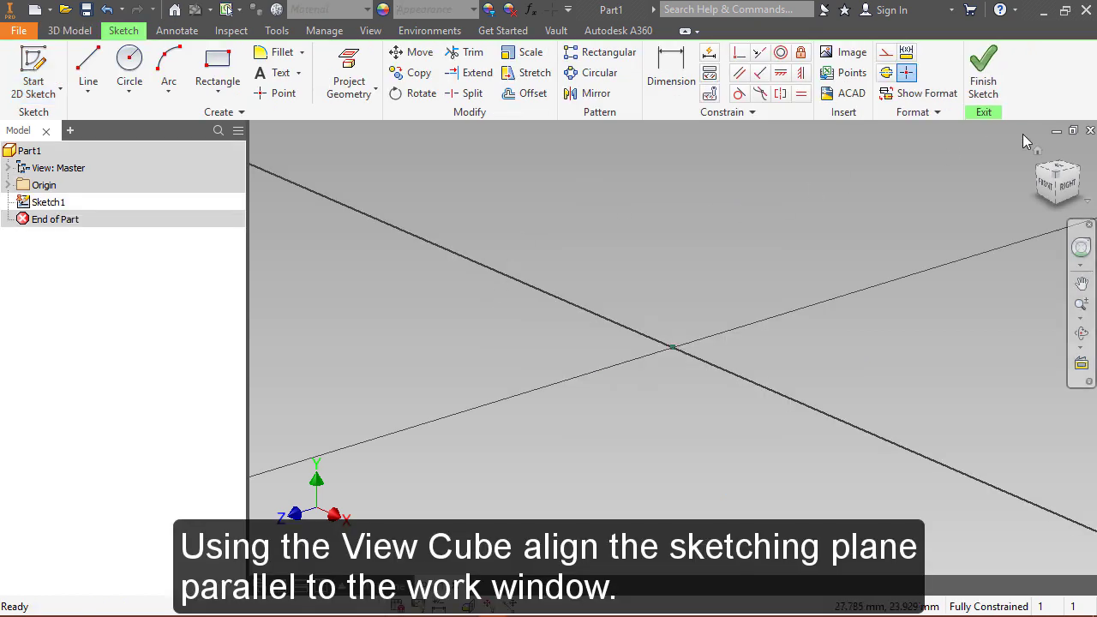
left_click(1056, 170)
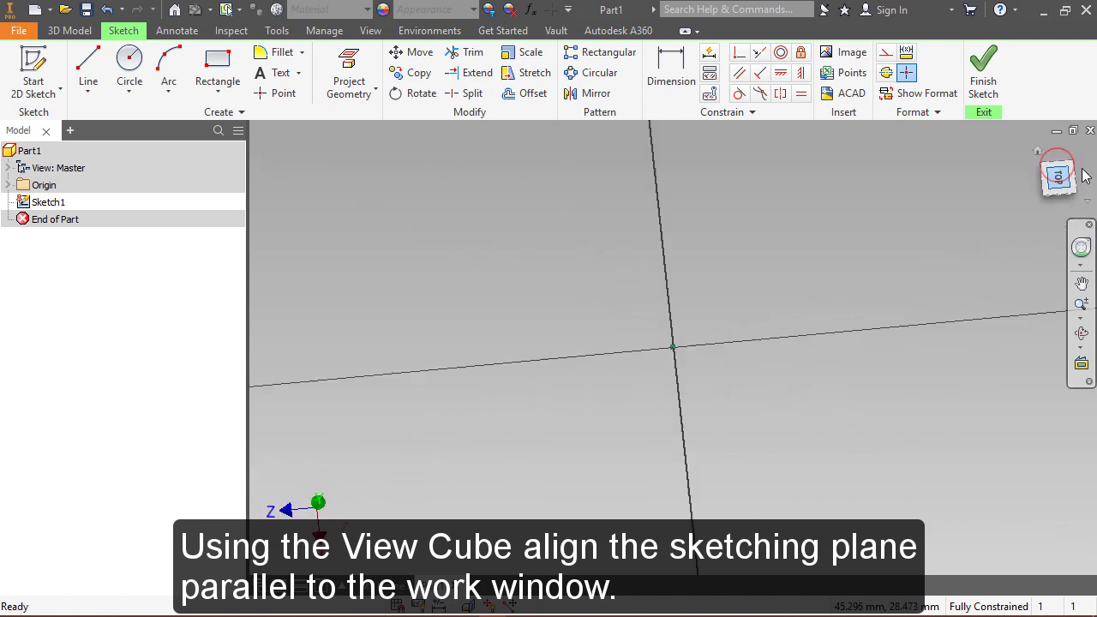
left_click(1079, 154)
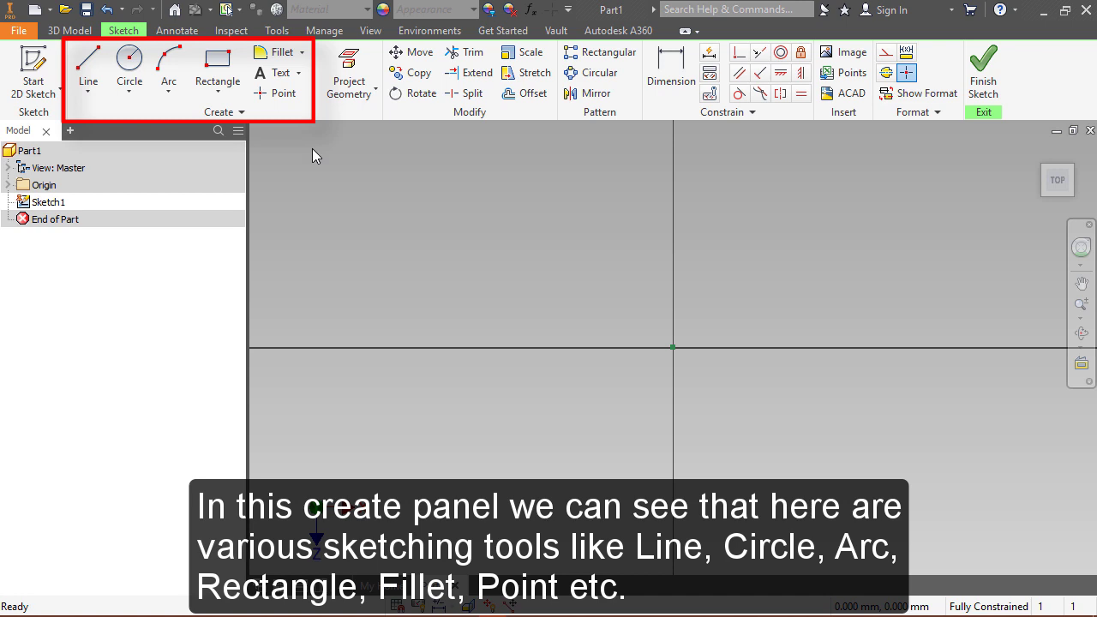
- Draw a three-point rectangle about 229 mm high and 234 mm wide, with one side on the vertical axis across the origin
left_click(220, 90)
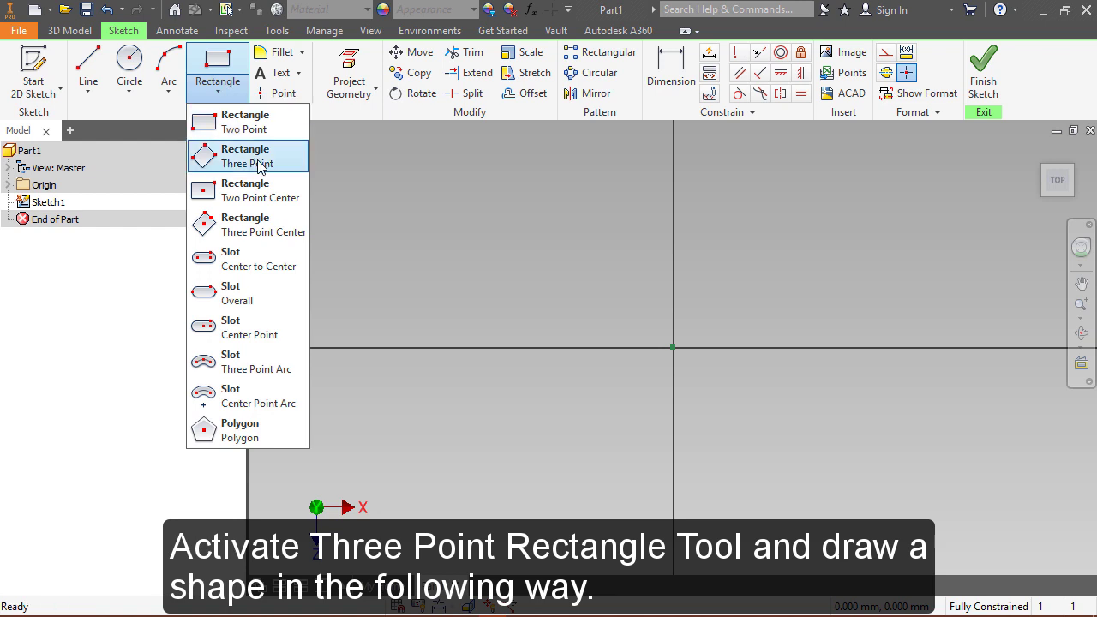
left_click(260, 165)
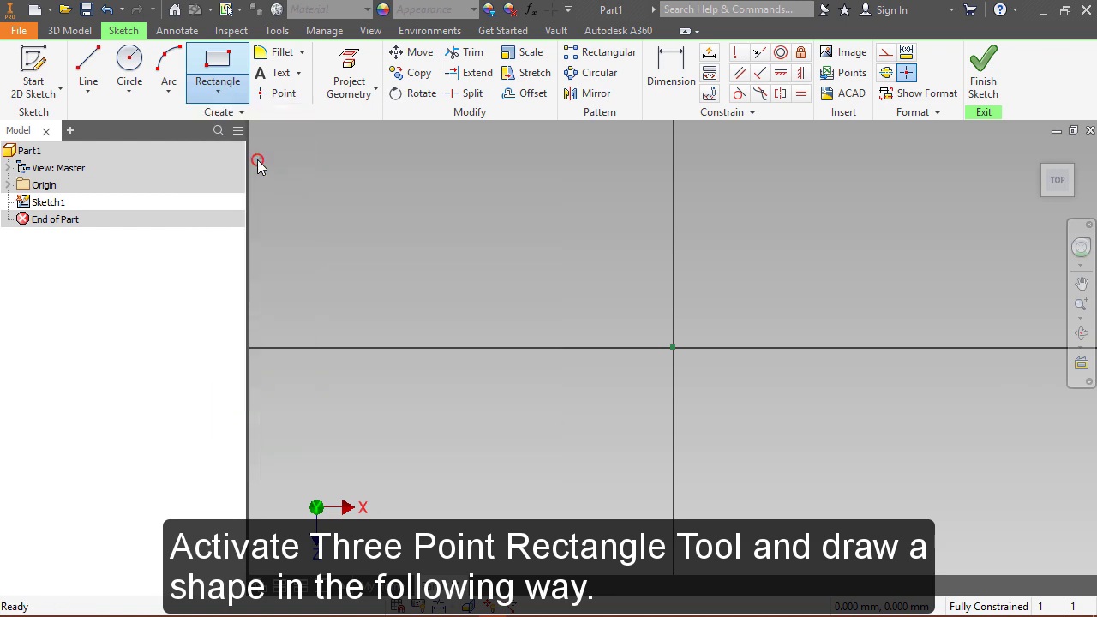
left_click(673, 216)
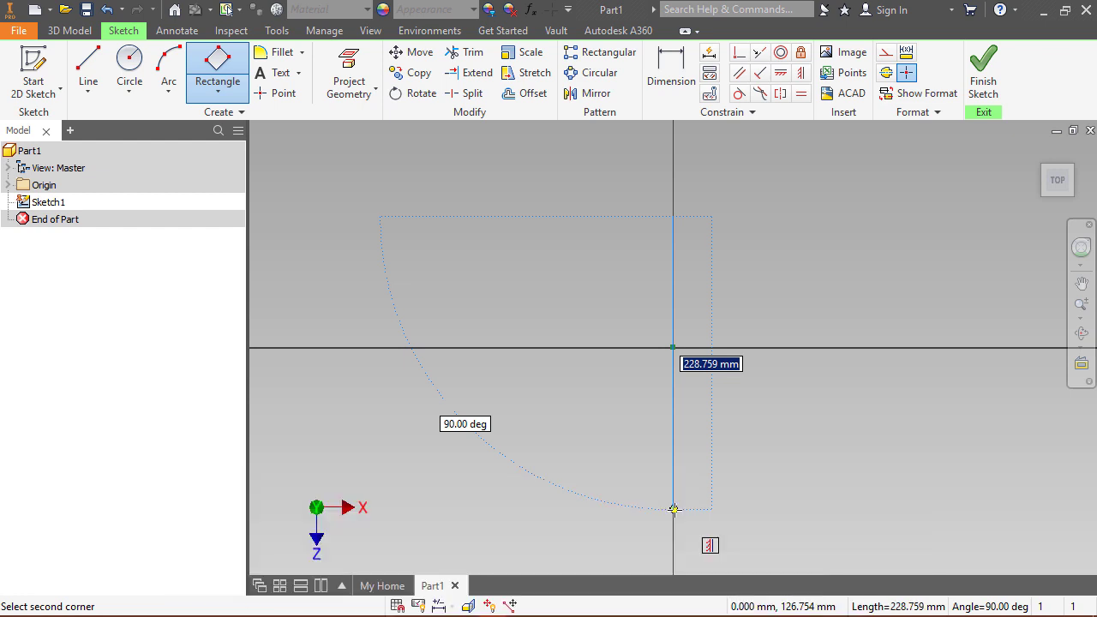
left_click(675, 509)
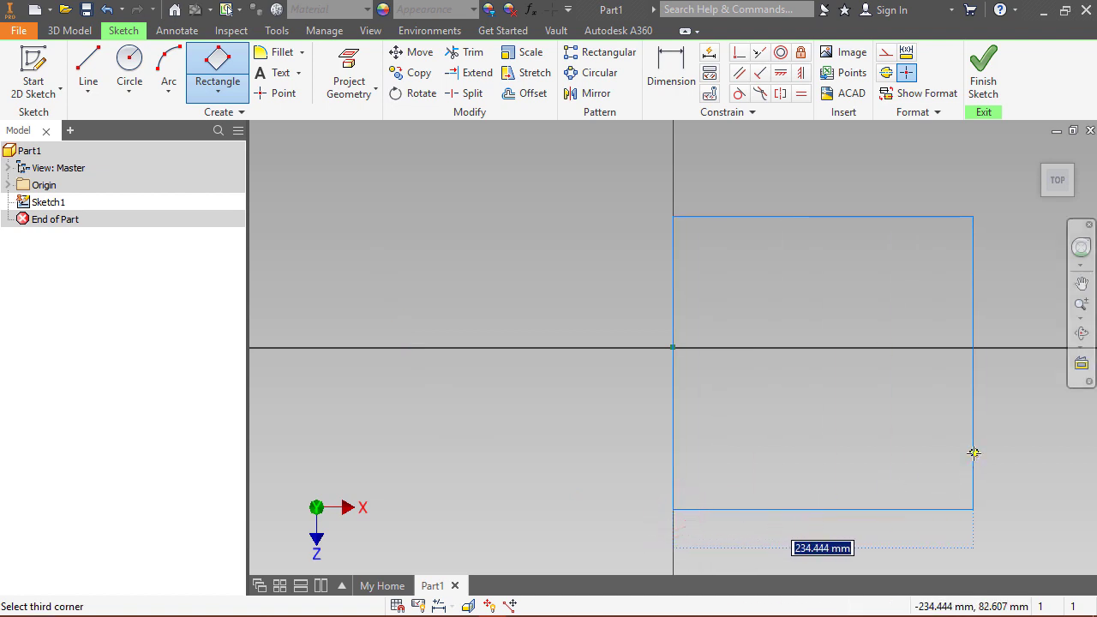
left_click(974, 453)
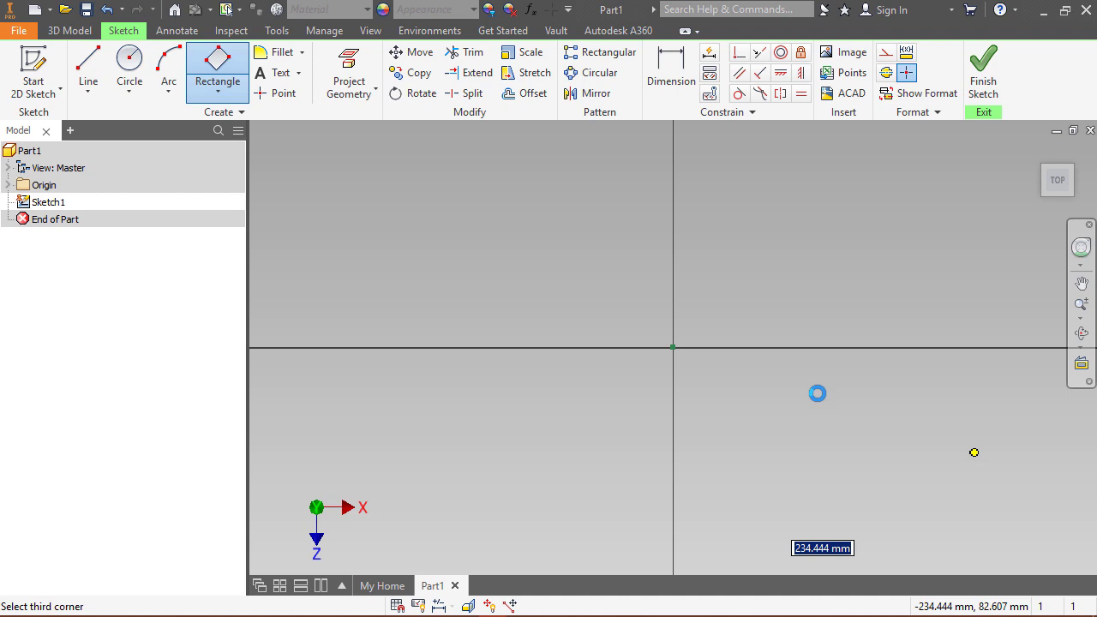
right_click(747, 280)
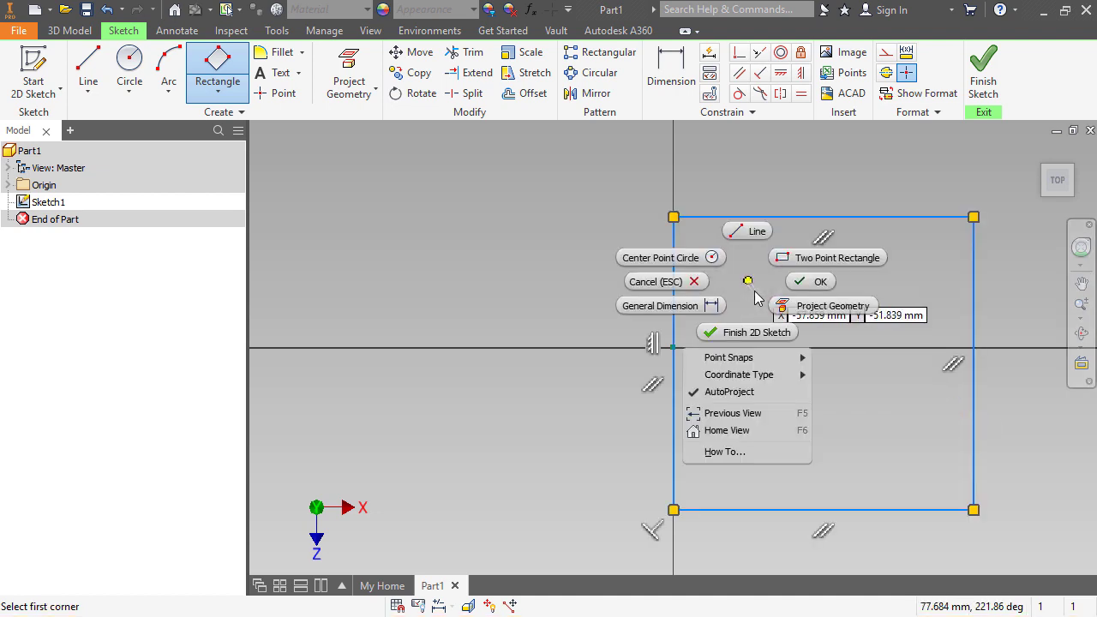
left_click(810, 282)
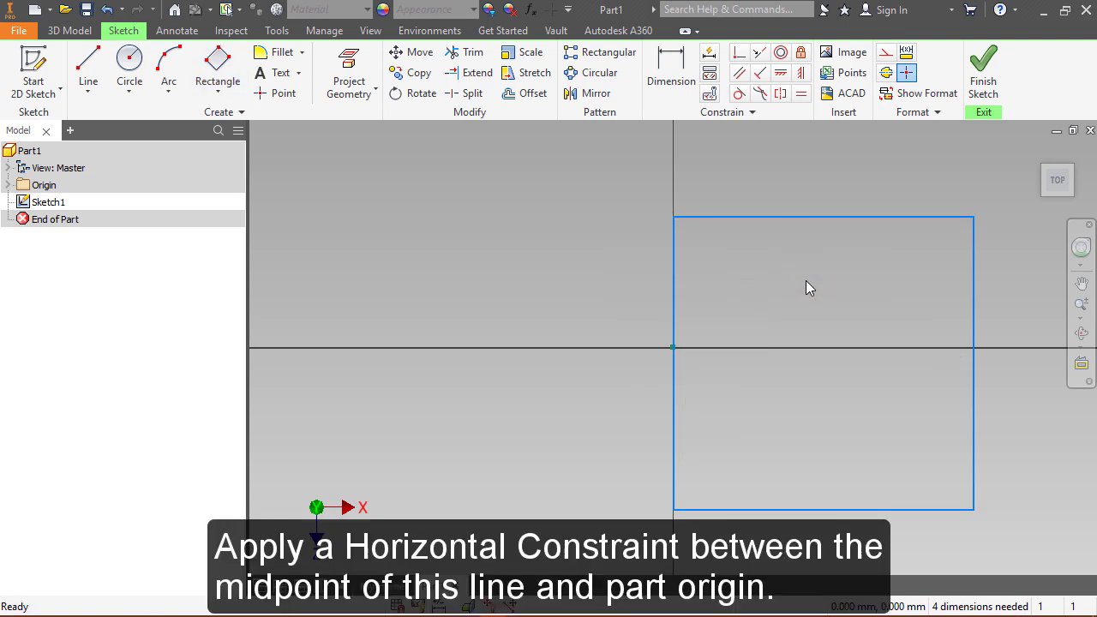
- Apply a horizontal constraint between the midpoint of the rectangle's right side and the part origin
left_click(785, 83)
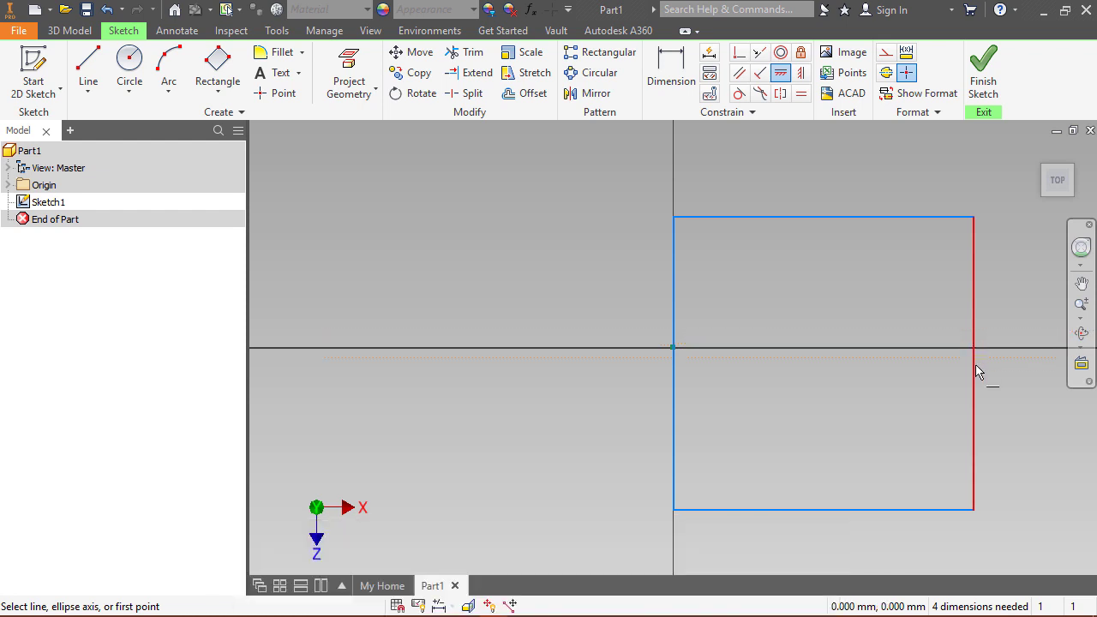
left_click(975, 362)
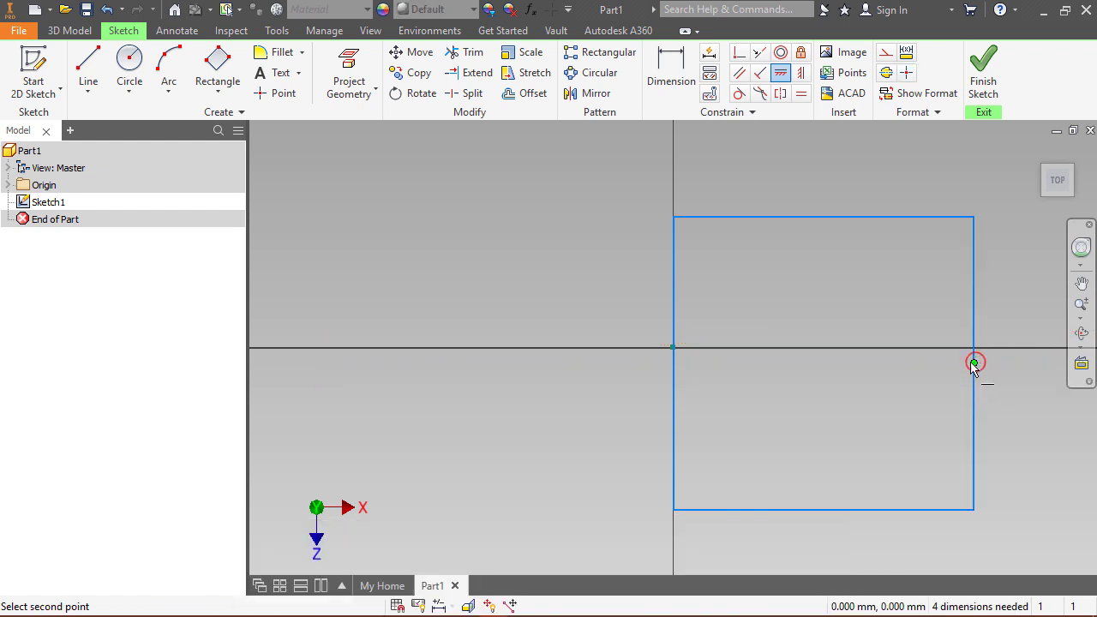
left_click(673, 349)
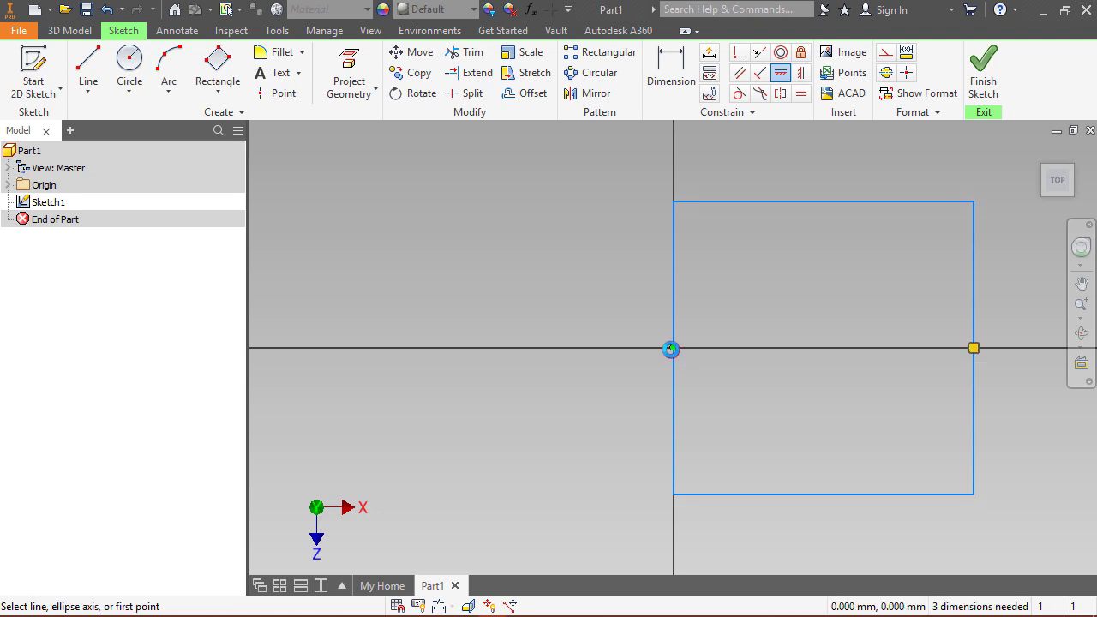
right_click(734, 266)
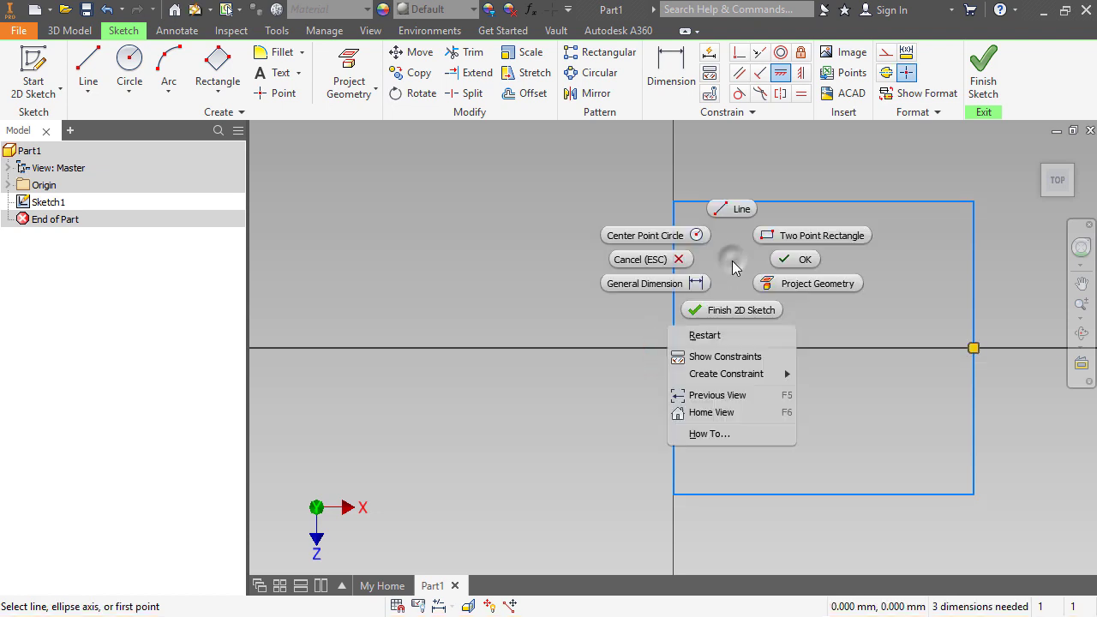
left_click(776, 263)
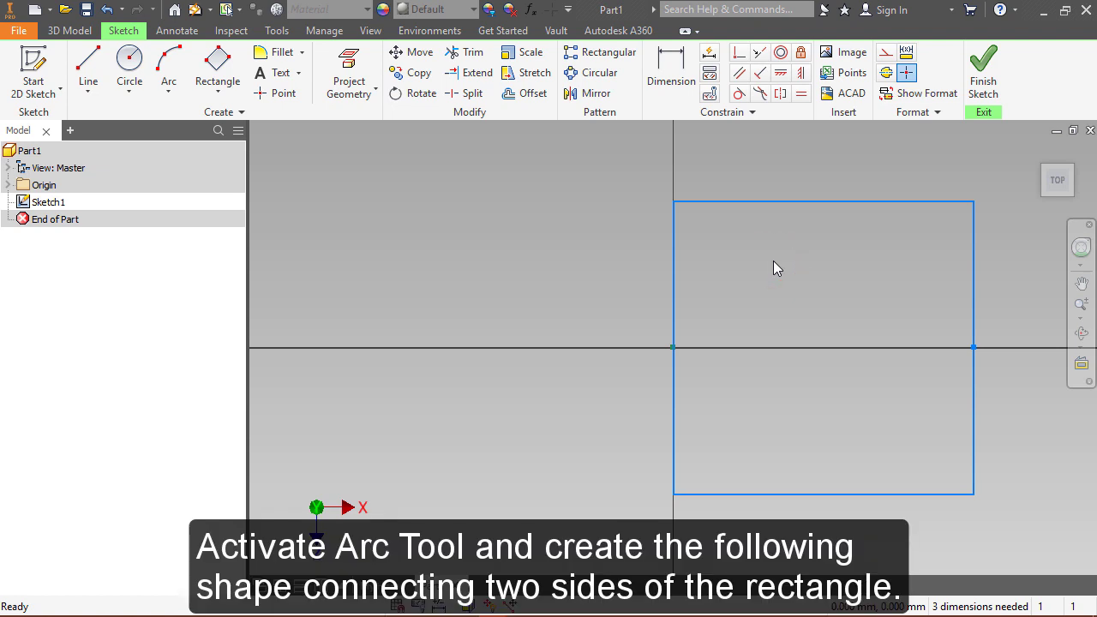
- Draw a three-point arc of about 114 mm radius joining the rectangle's two left corners, bulging outward and tangent to the horizontal sides
left_click(169, 73)
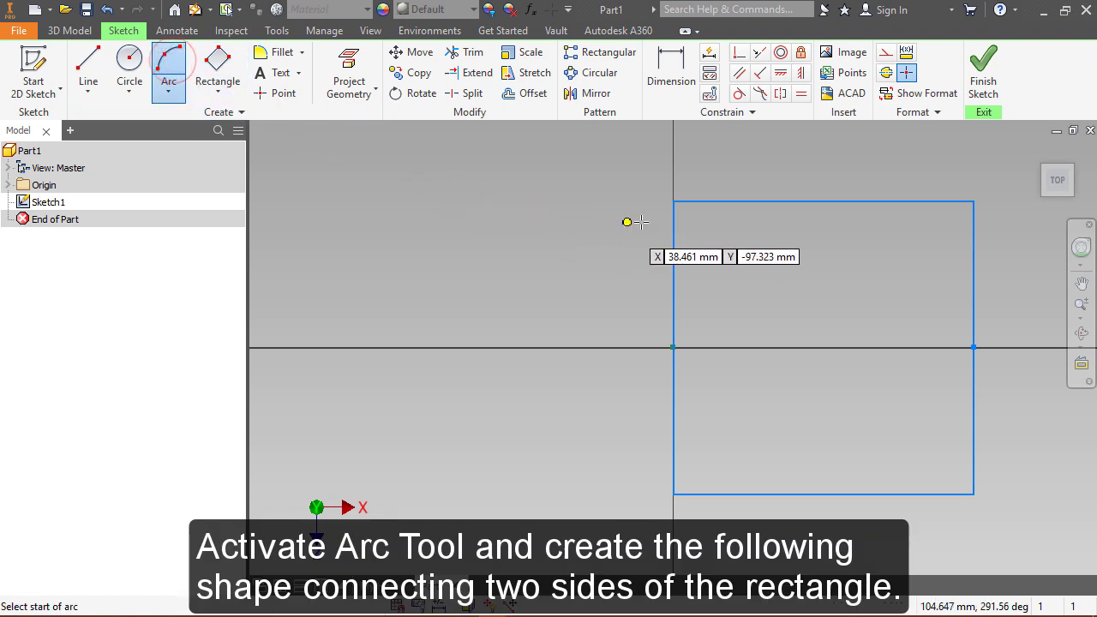
left_click(674, 202)
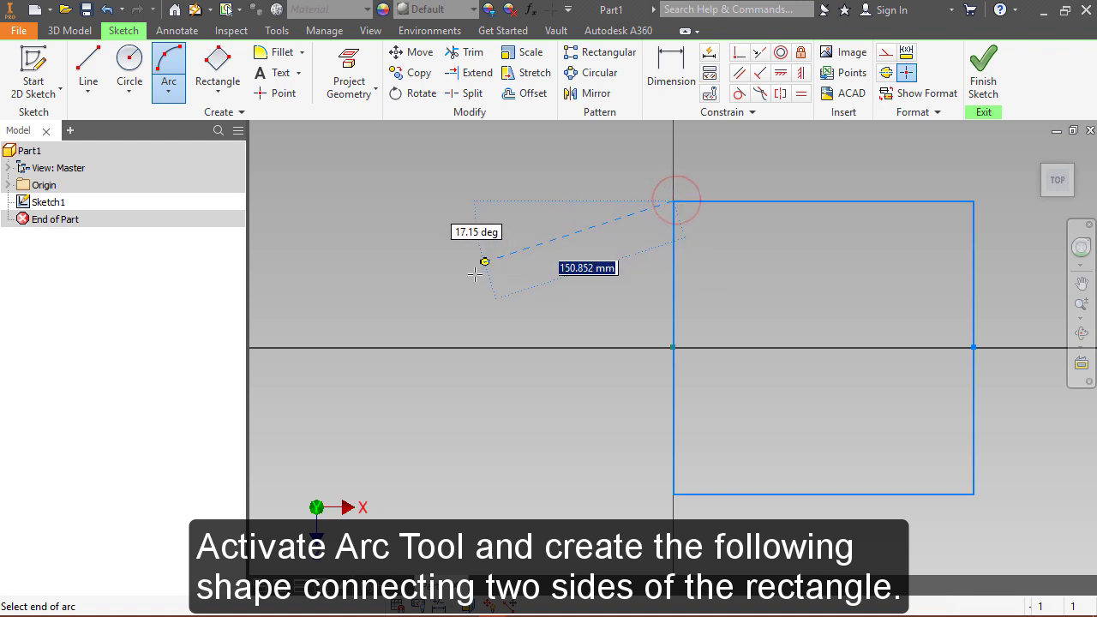
left_click(674, 494)
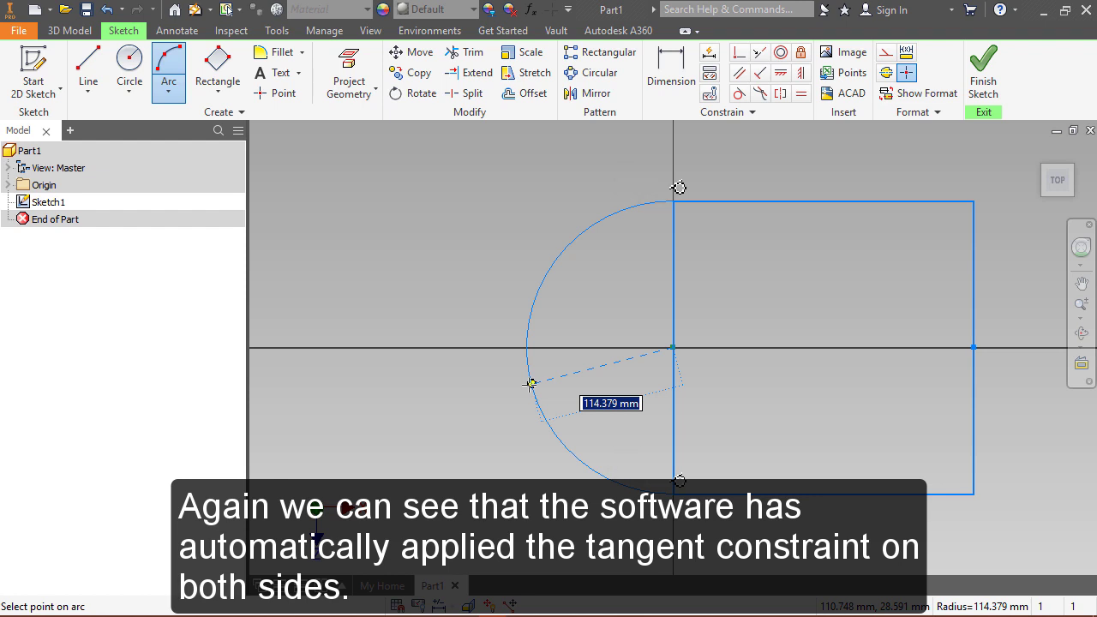
left_click(531, 383)
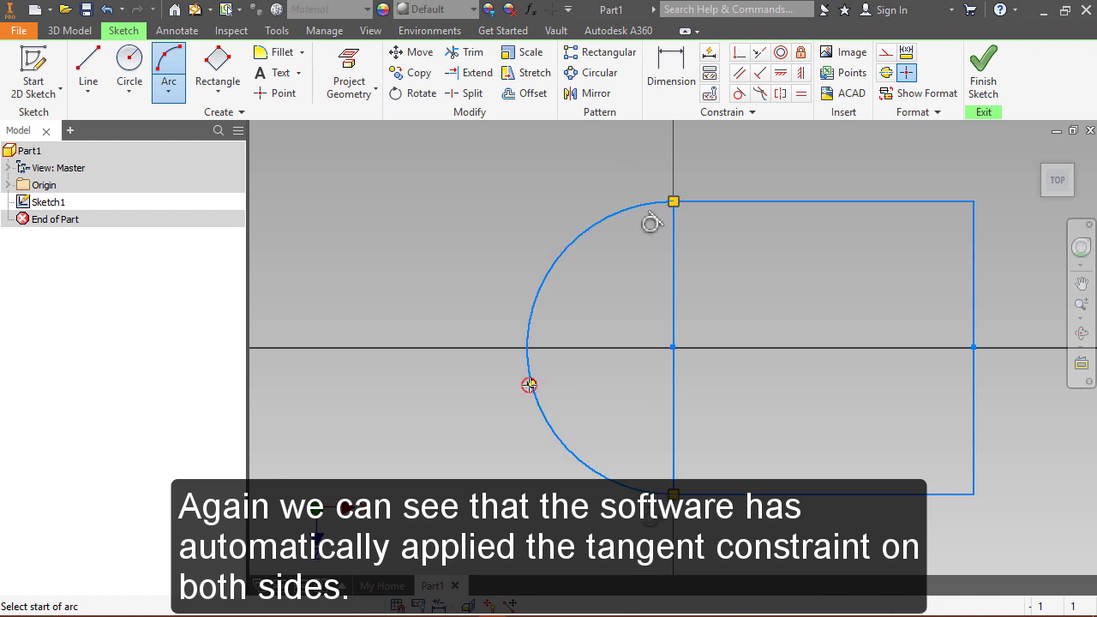
right_click(721, 255)
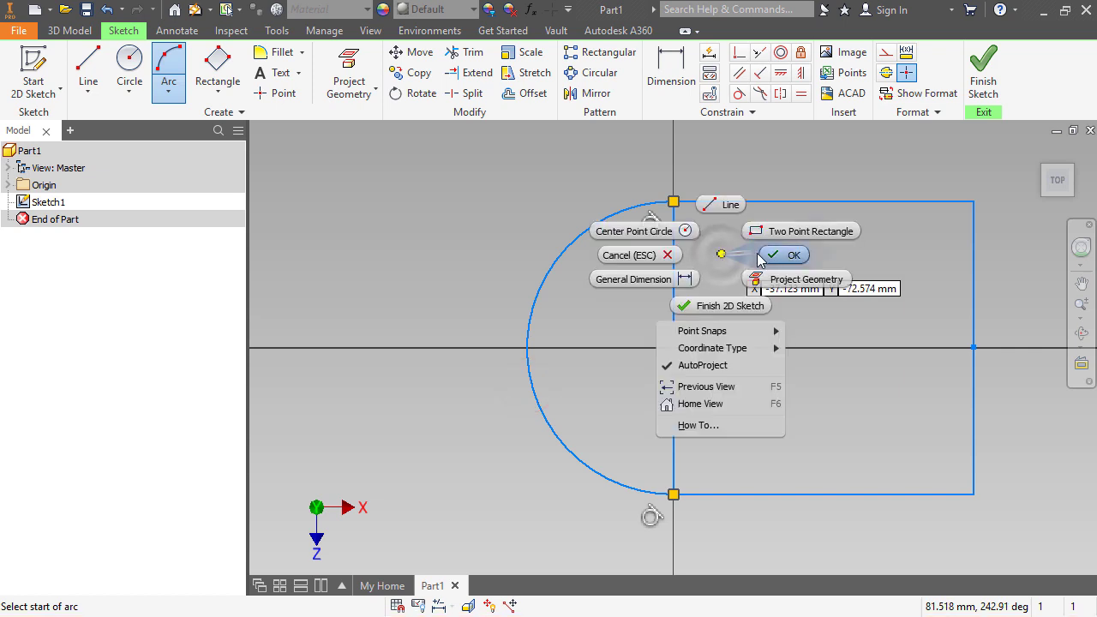
left_click(769, 257)
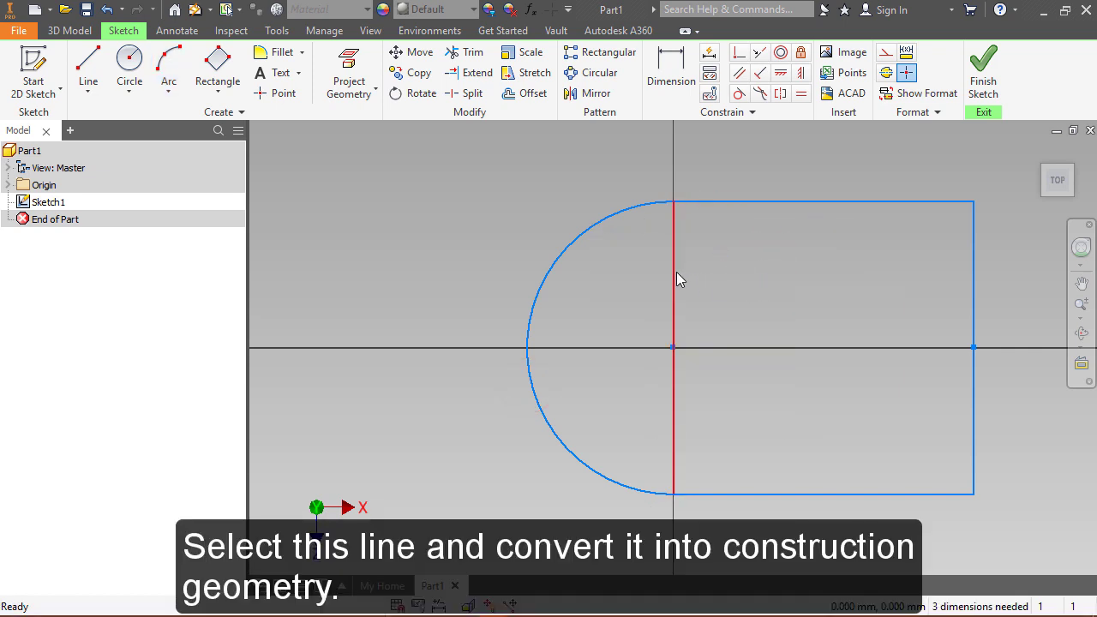
- Convert the vertical line between the arc's endpoints into construction geometry
left_click(676, 272)
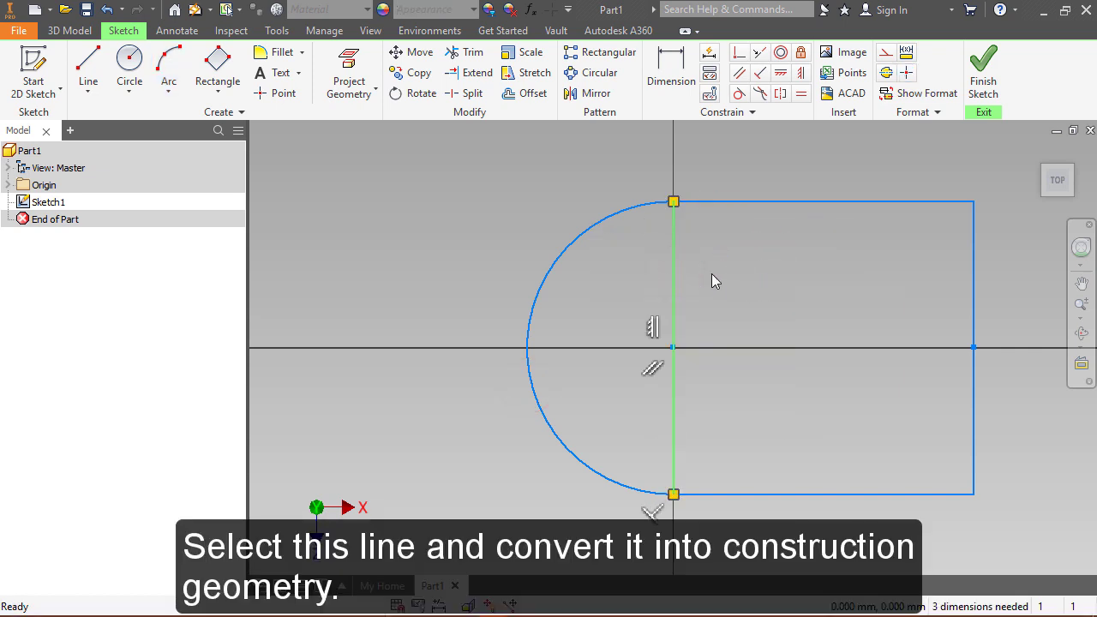
left_click(888, 55)
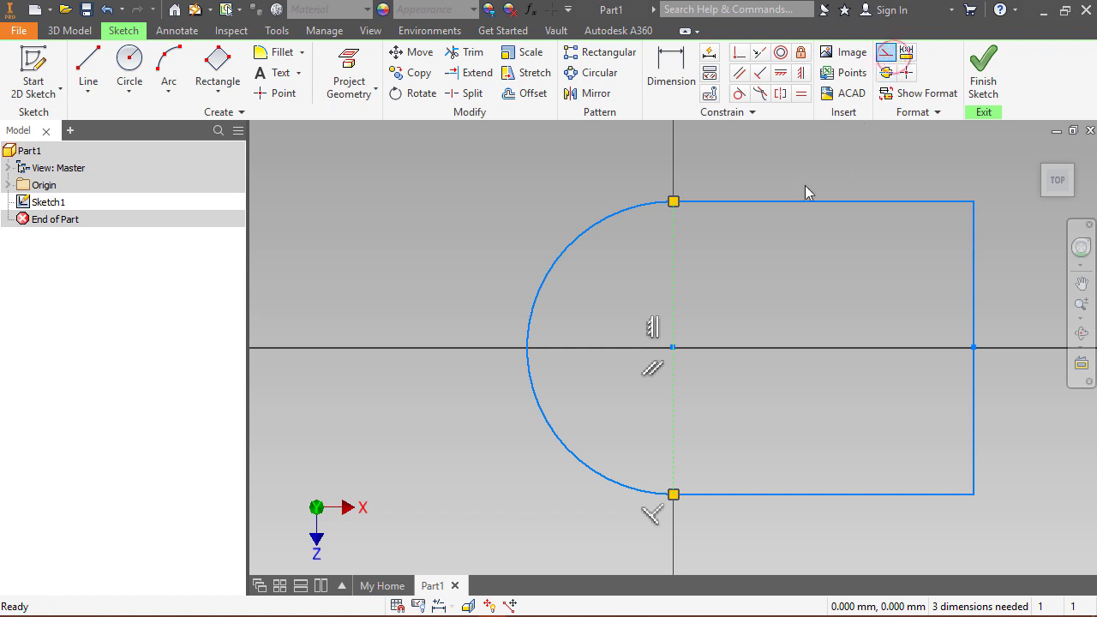
left_click(790, 170)
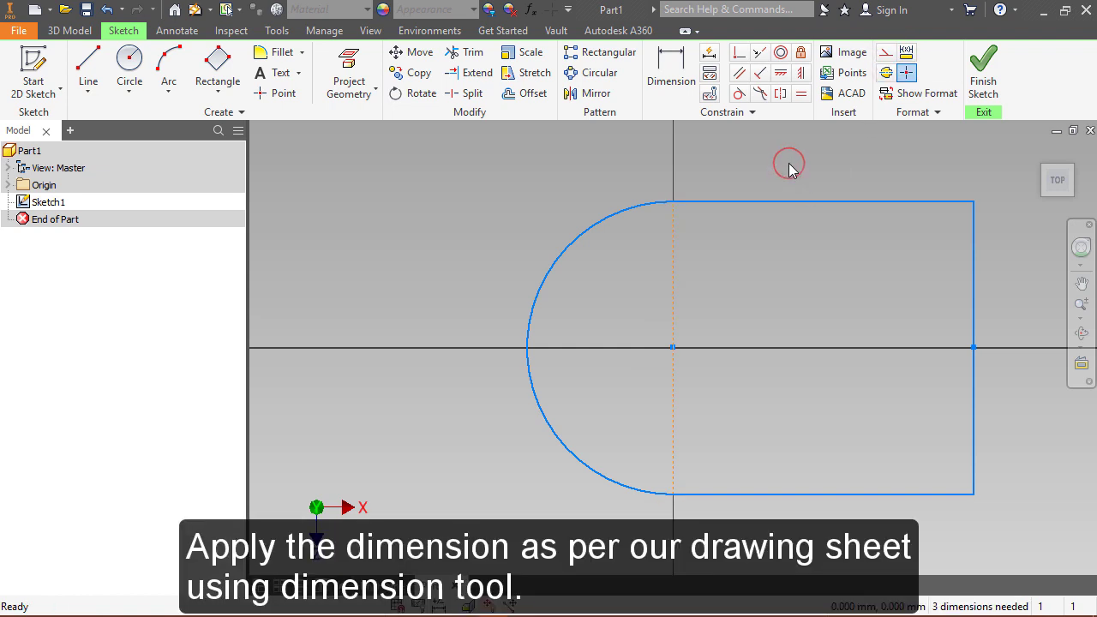
- Dimension the arc's radius at 15 mm, placing the dimension outside the arc
left_click(669, 72)
left_click(539, 292)
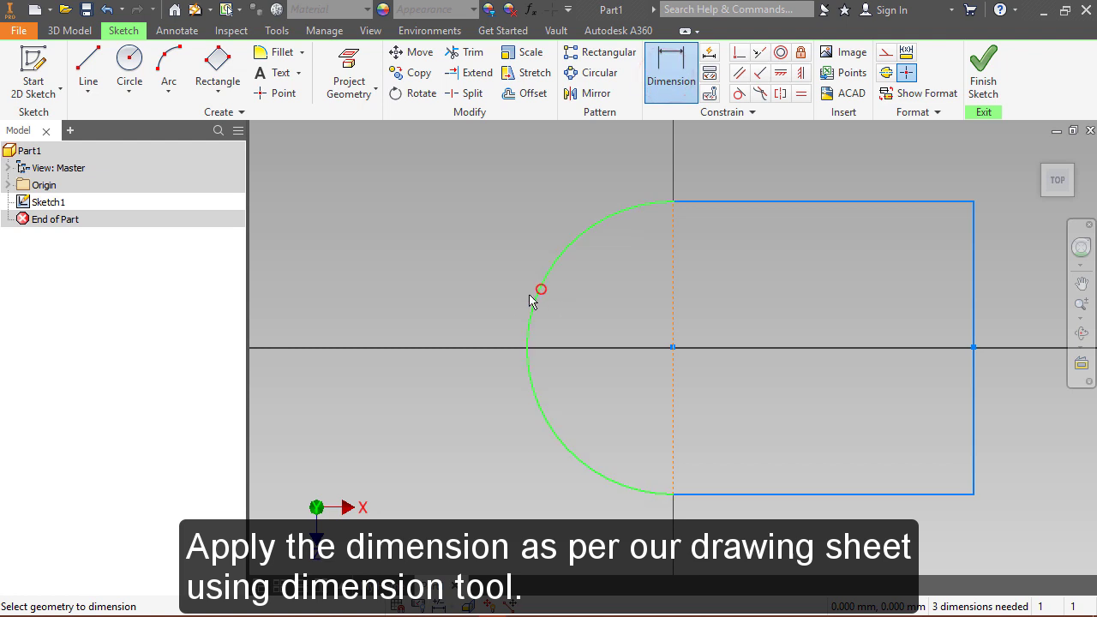
left_click(447, 322)
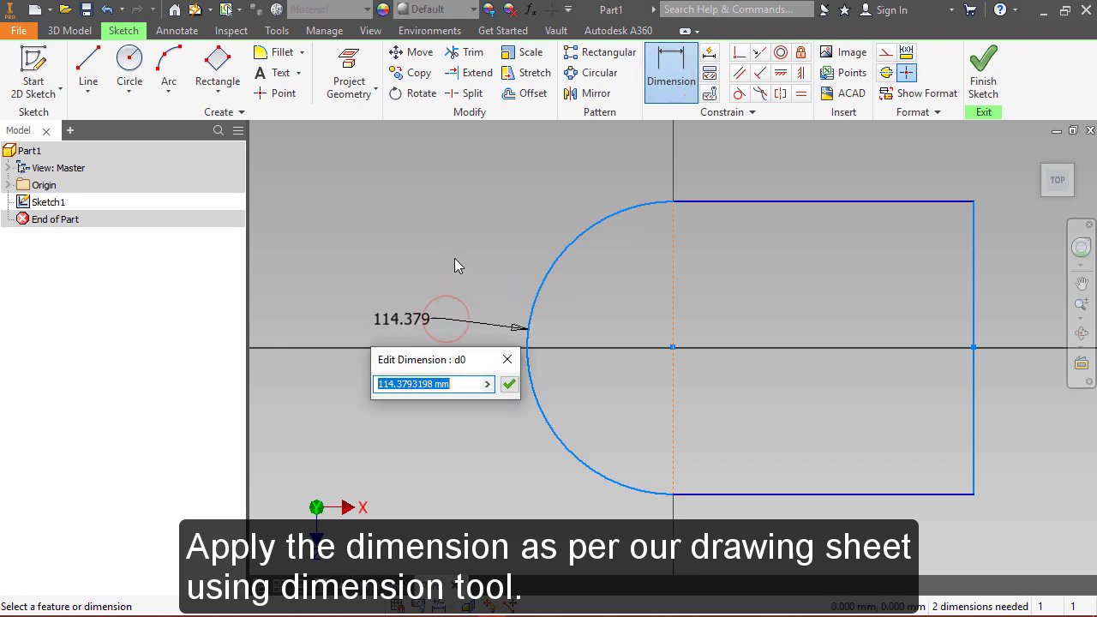
type("15")
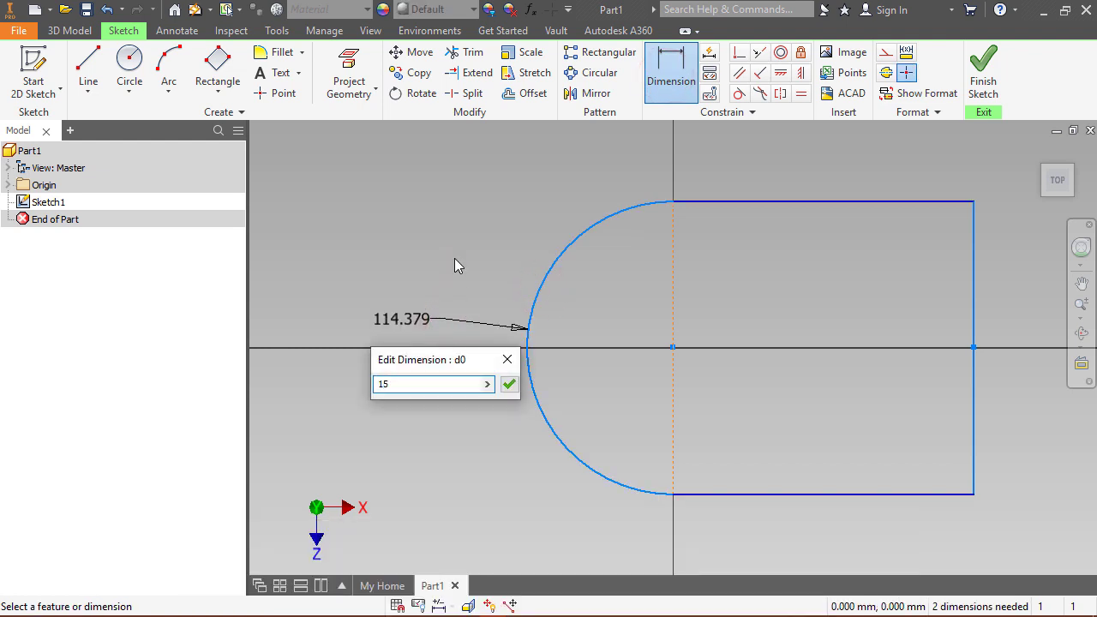
key("Return")
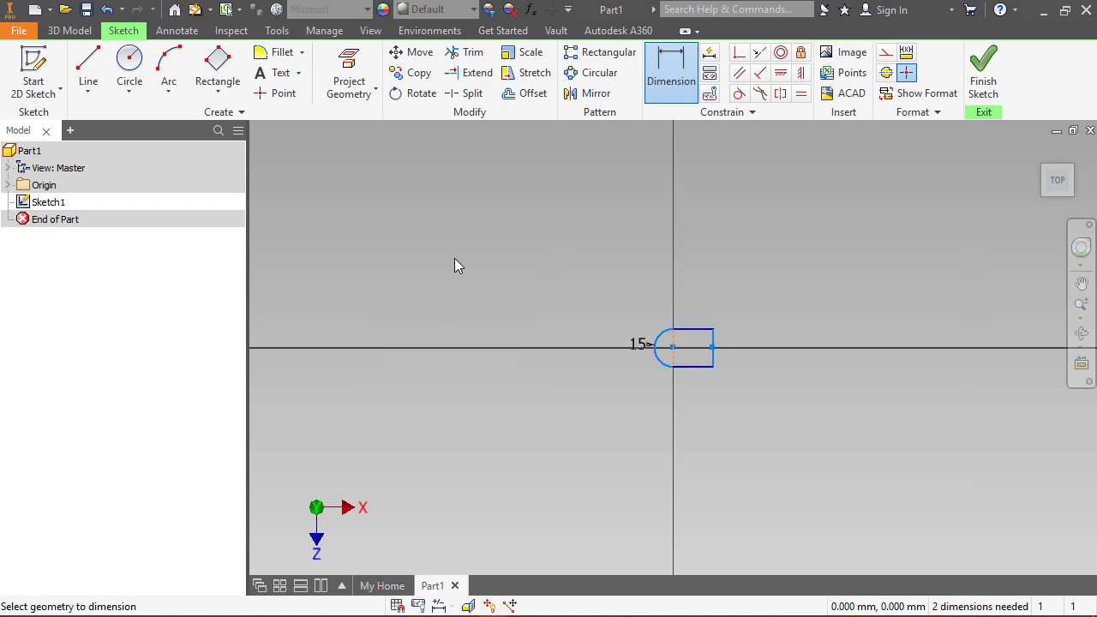
scroll(701, 351, "down", 2)
scroll(701, 352, "up", 8)
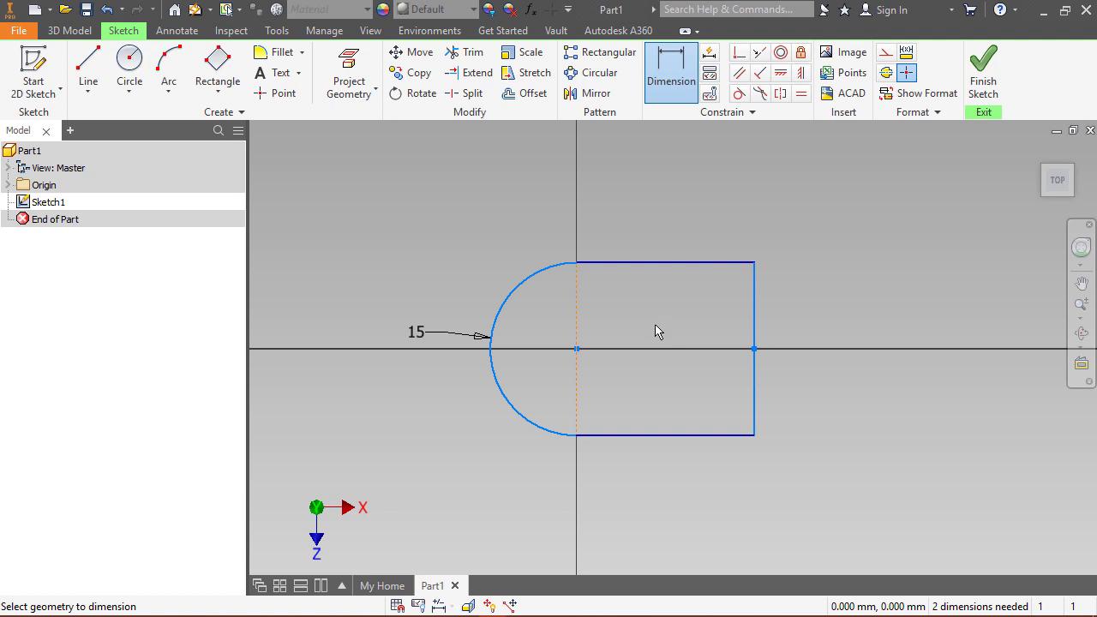
- Dimension the length of the rectangle's upper horizontal side at 60 mm, placing the dimension above the profile
left_click(649, 262)
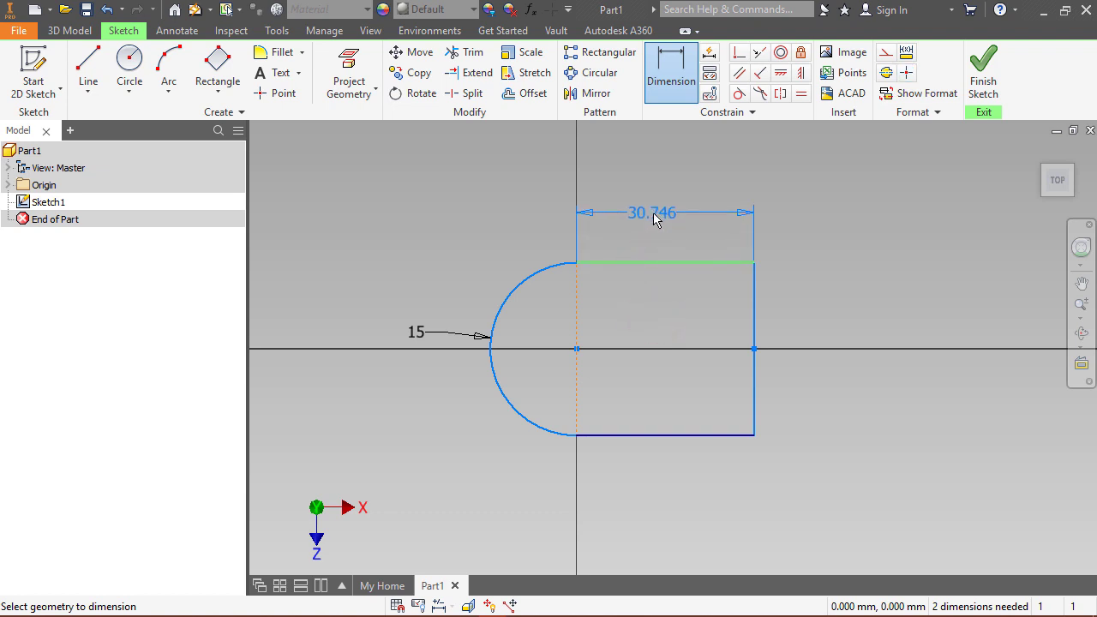
left_click(655, 216)
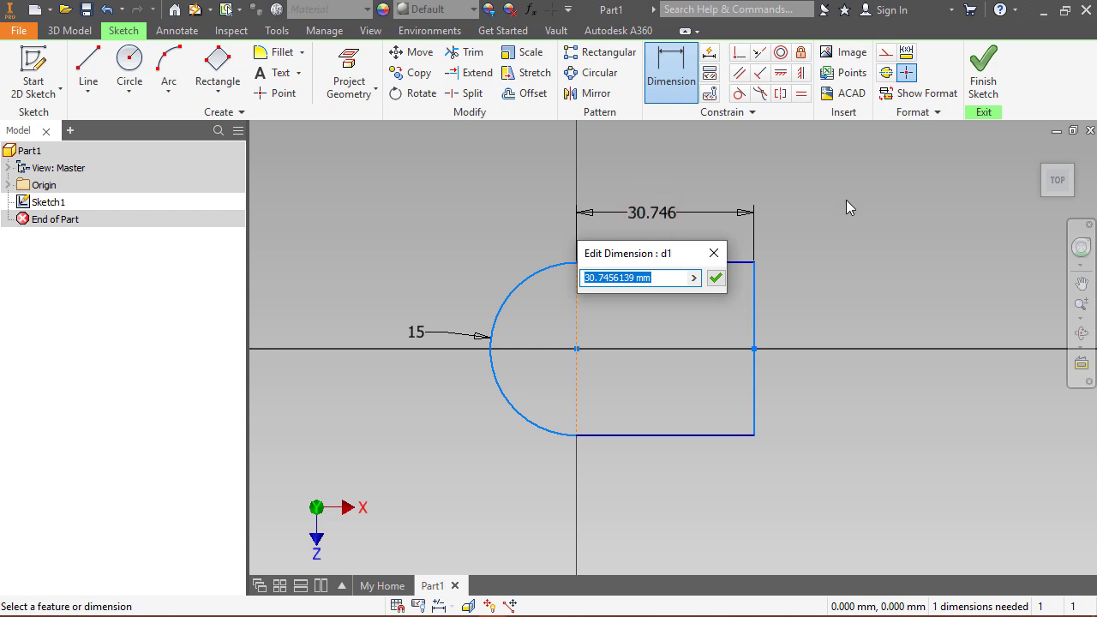
type("60")
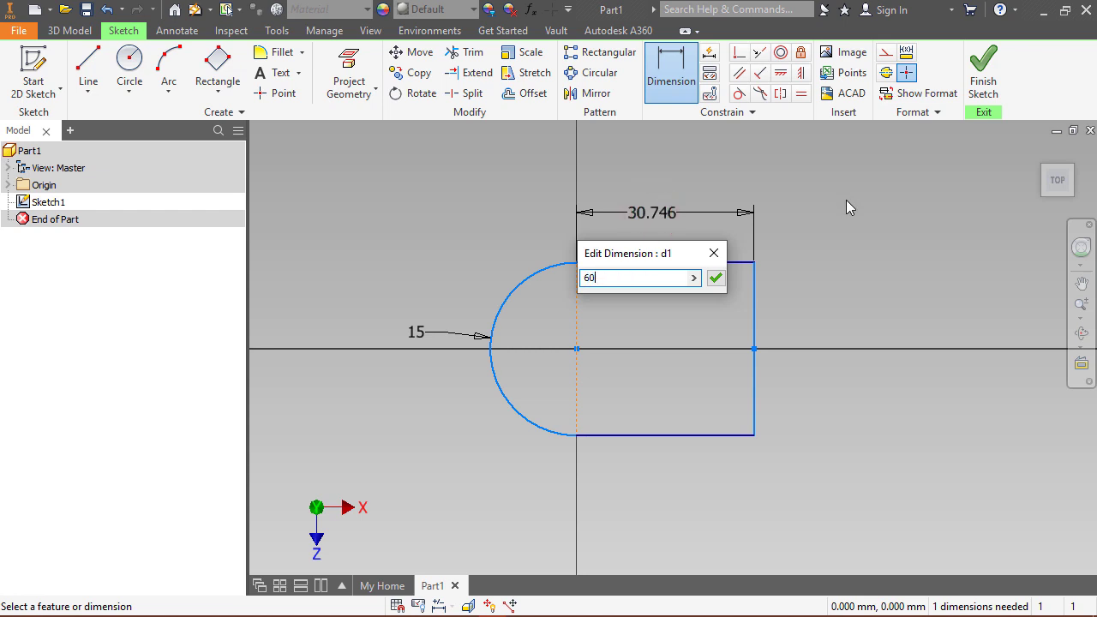
key("Return")
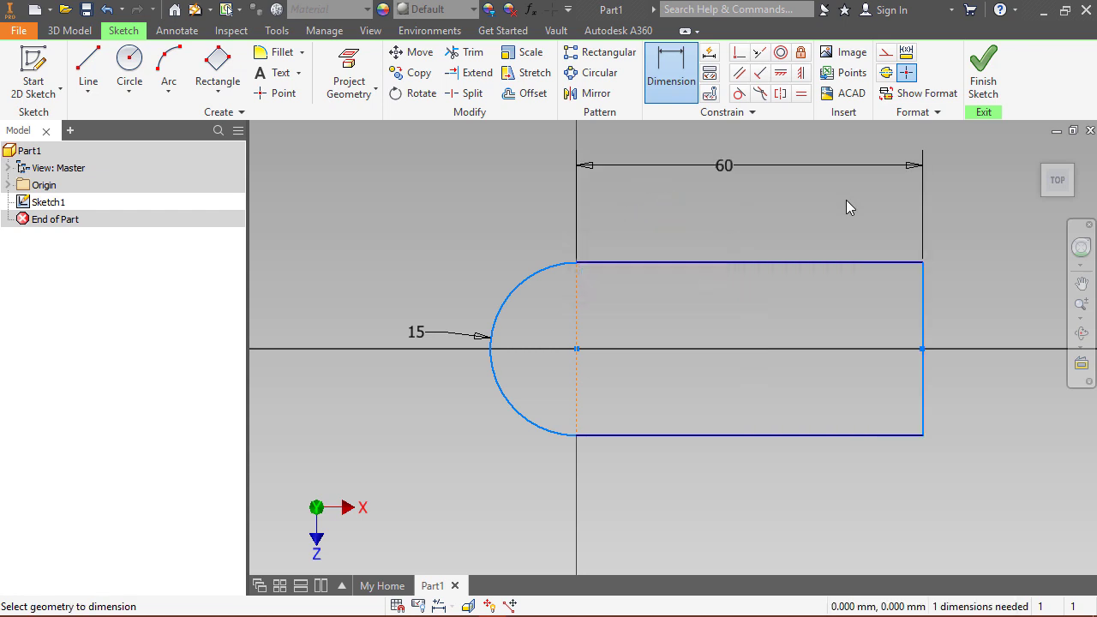
right_click(662, 212)
left_click(716, 214)
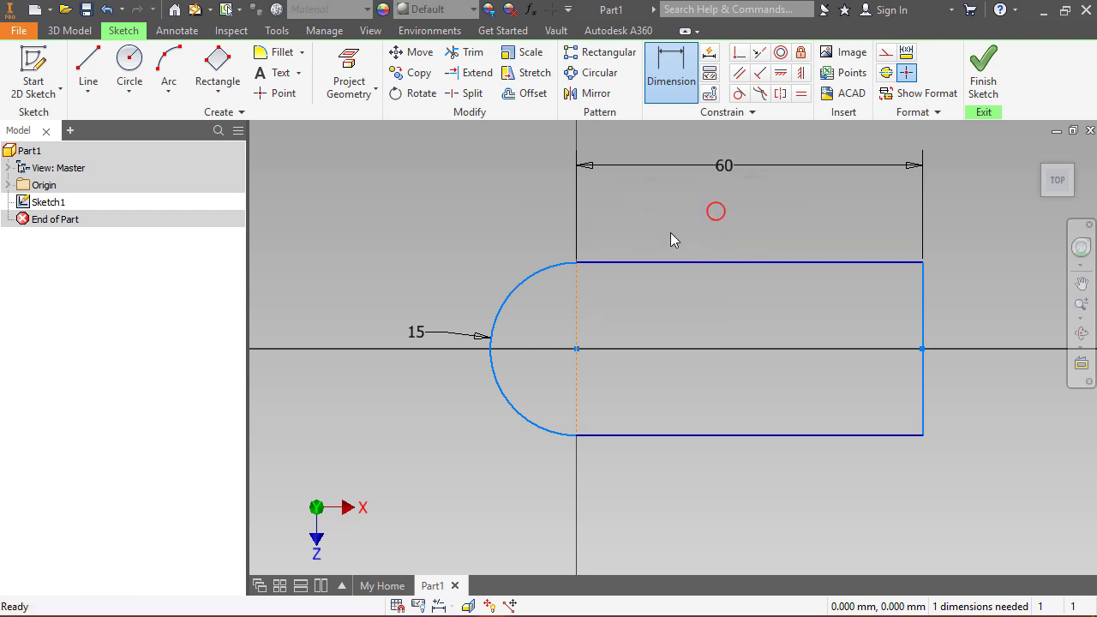
- Shift the sketch profile horizontally toward its rounded end so the construction line's midpoint separates from the part origin
left_click(535, 272)
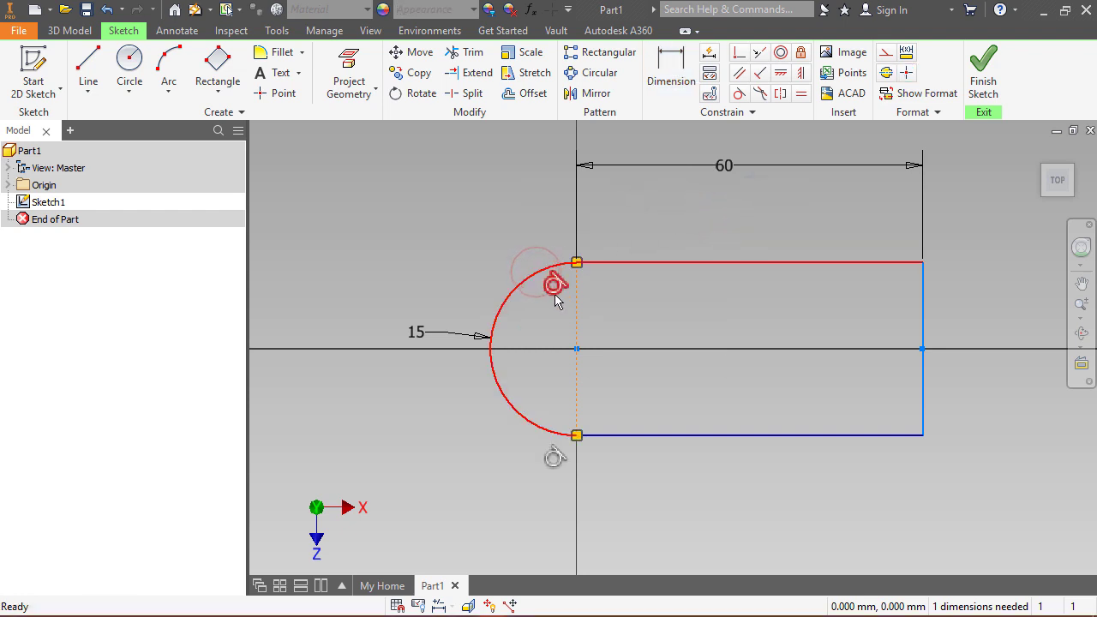
left_click(623, 301)
left_click_drag(577, 352, 595, 381)
left_click_drag(494, 371, 457, 403)
left_click_drag(447, 400, 447, 399)
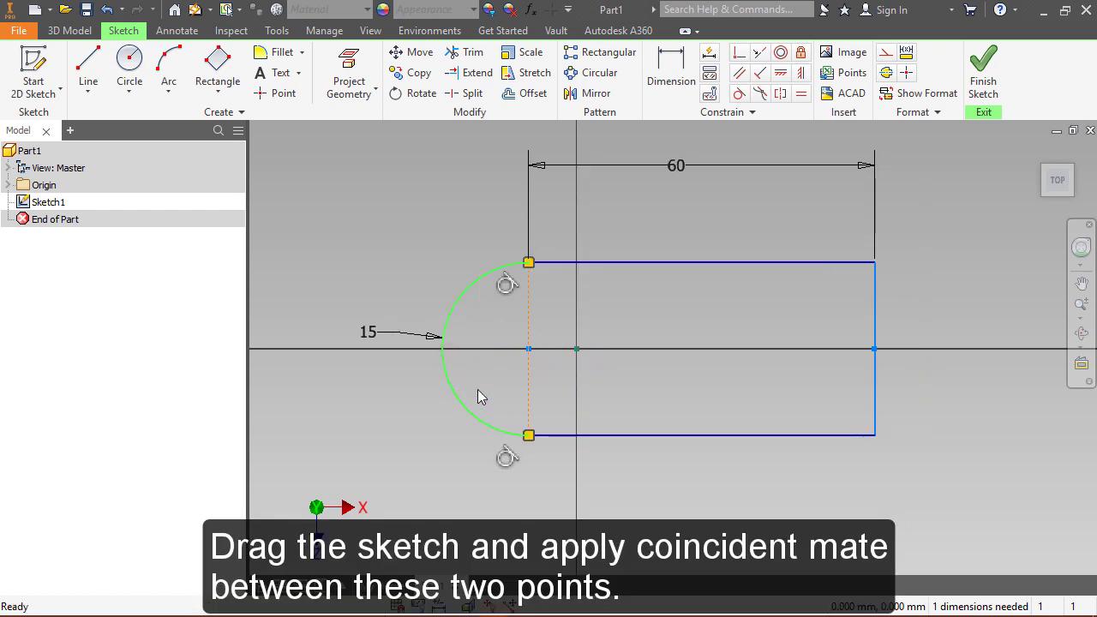
left_click(547, 368)
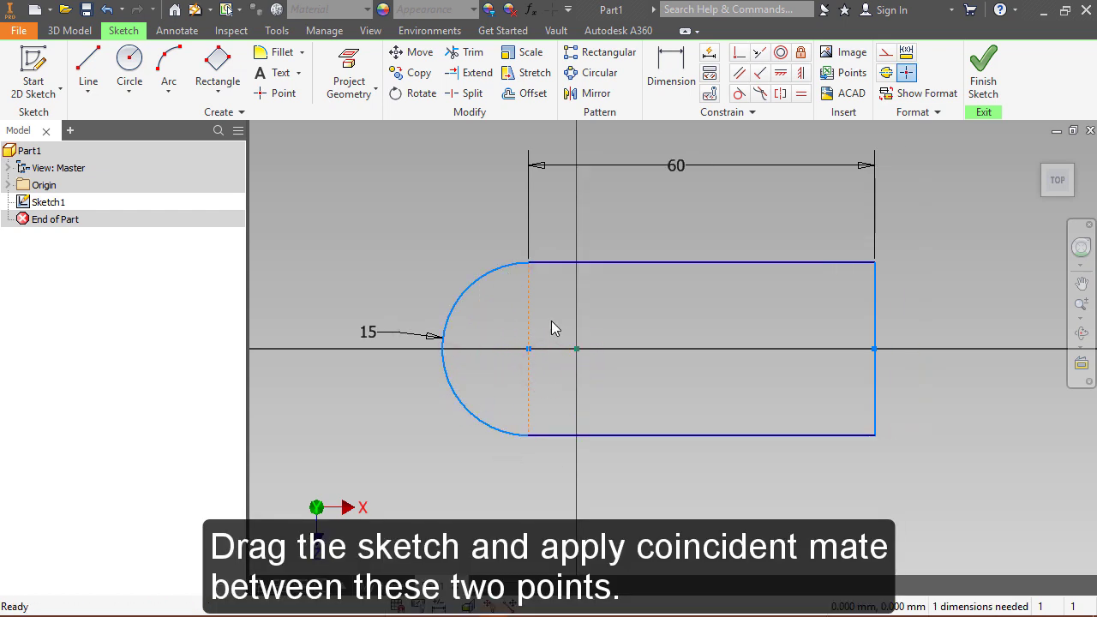
- Apply a coincident constraint between the midpoint of the vertical construction line and the part origin
left_click(739, 52)
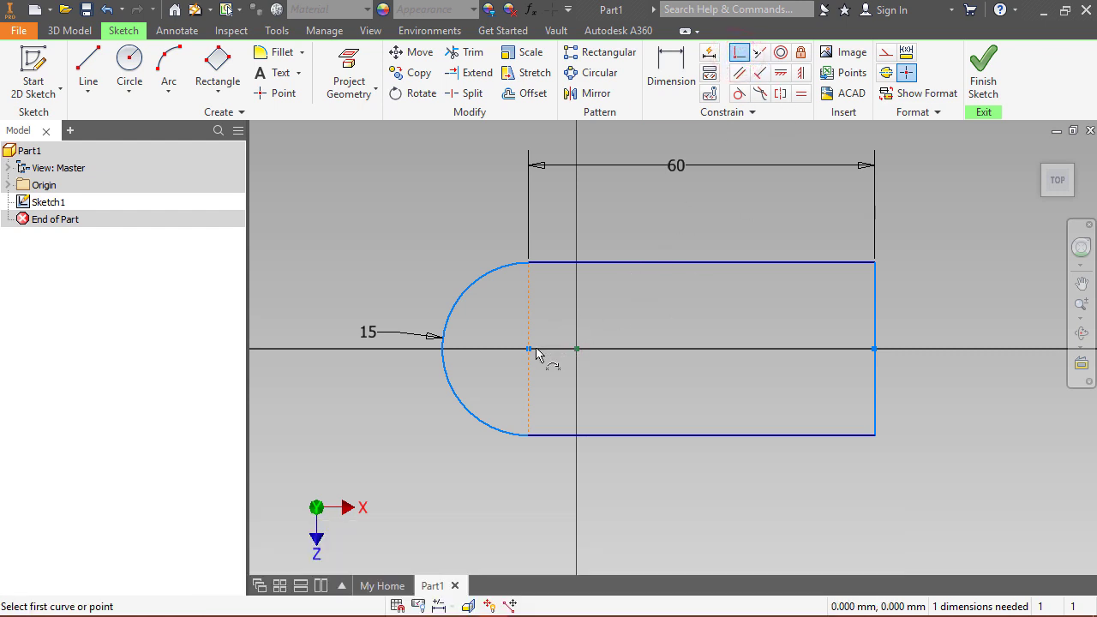
left_click(530, 349)
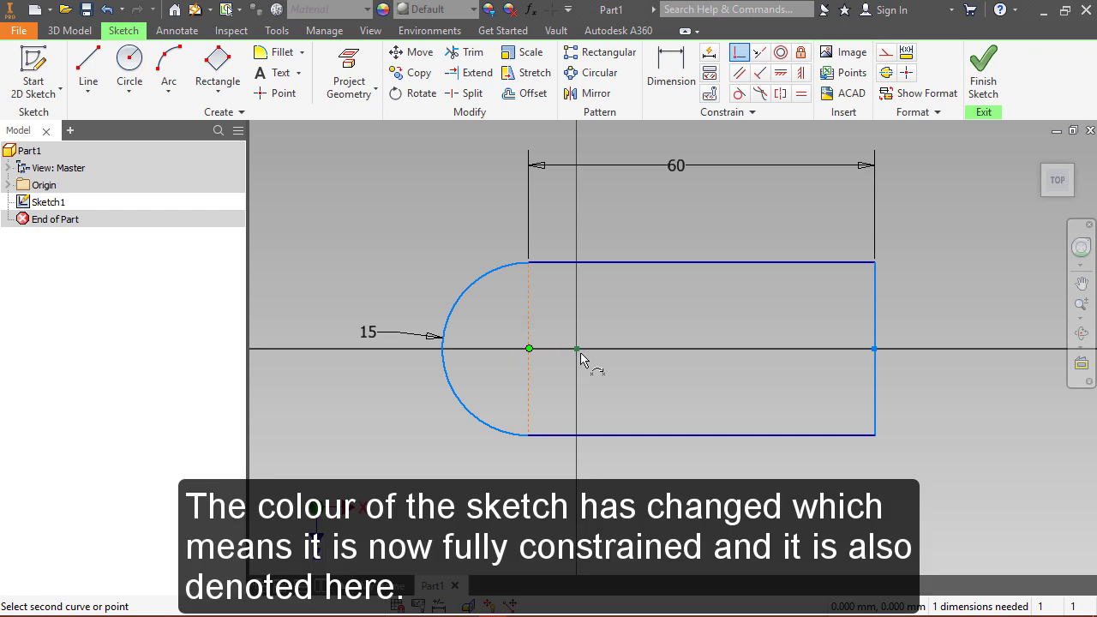
left_click(577, 351)
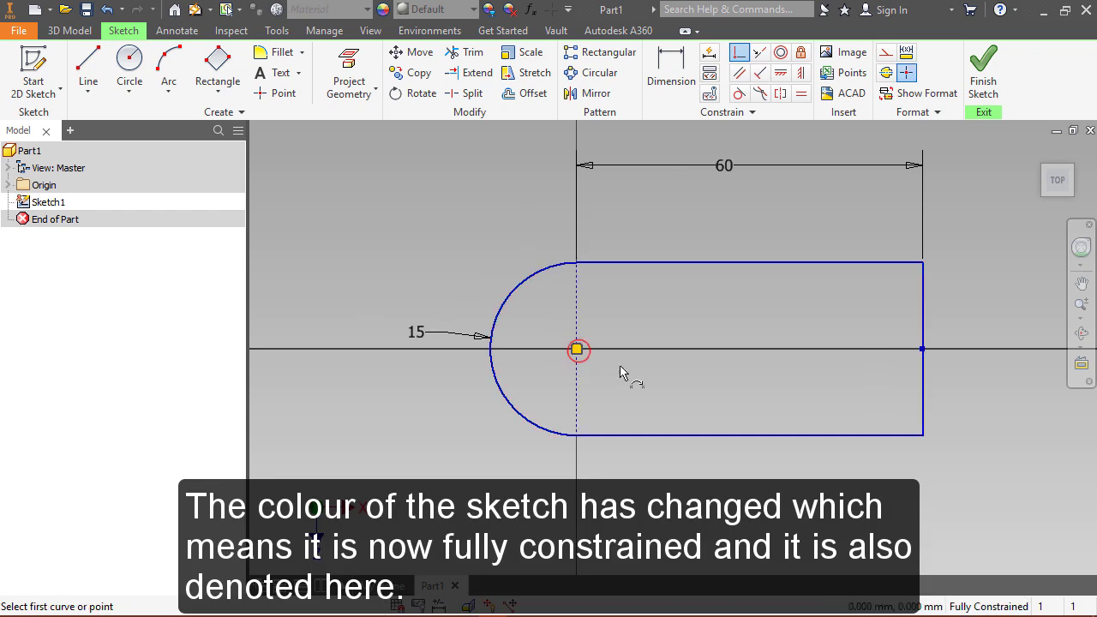
right_click(671, 317)
left_click(717, 317)
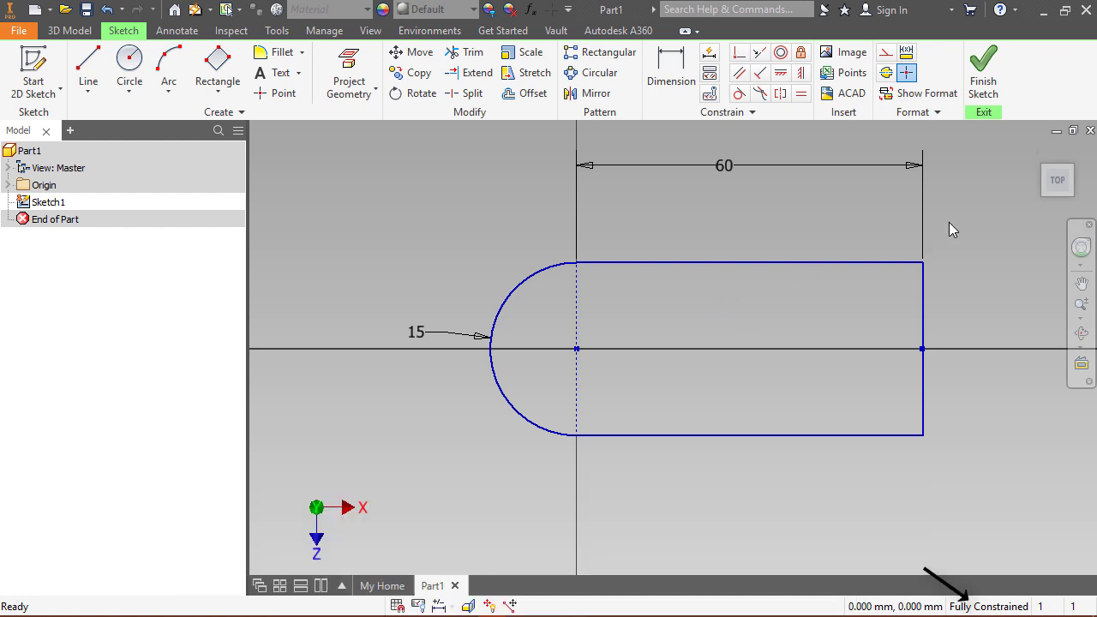
- Finish the sketch and set the isometric view showing top, front and right as the home view, using Fit to View
left_click(996, 76)
left_click(984, 269)
left_click(1036, 150)
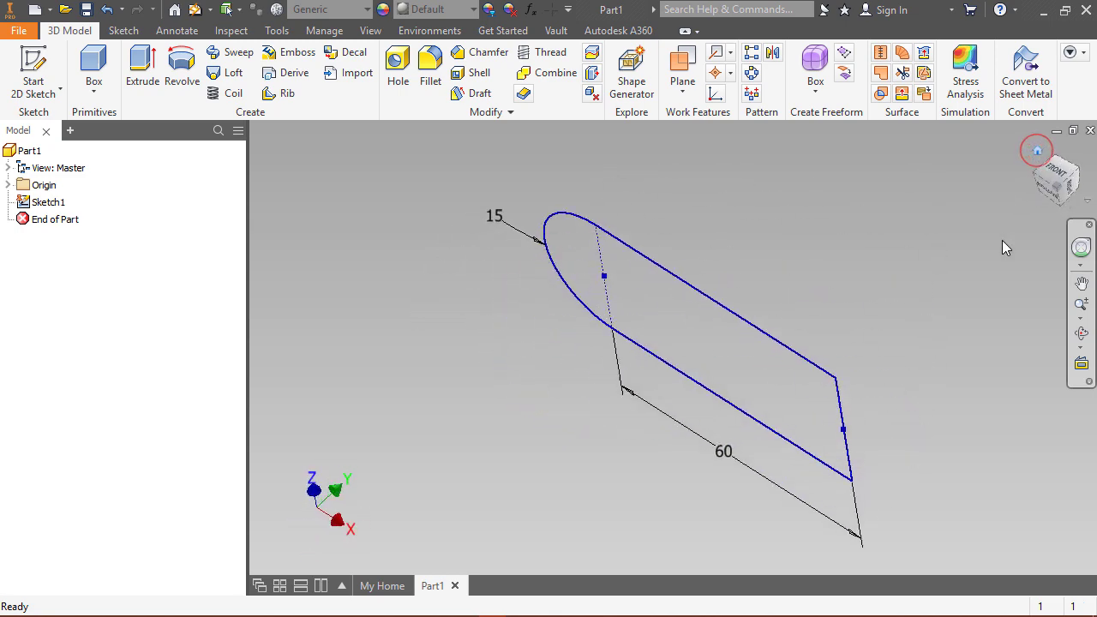
left_click(1056, 166)
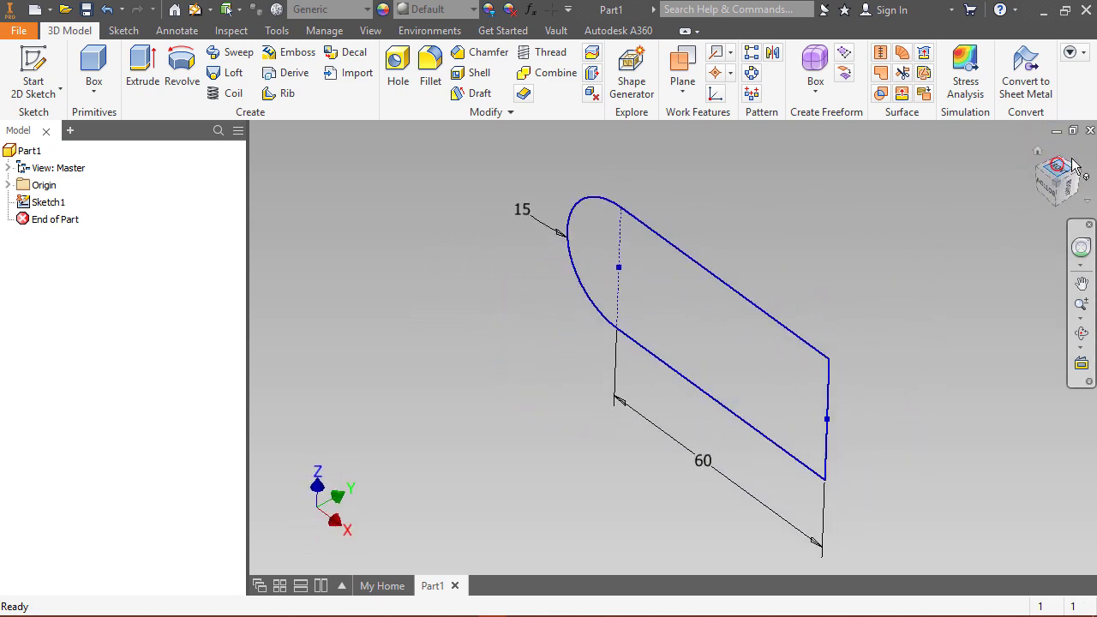
left_click(1081, 162)
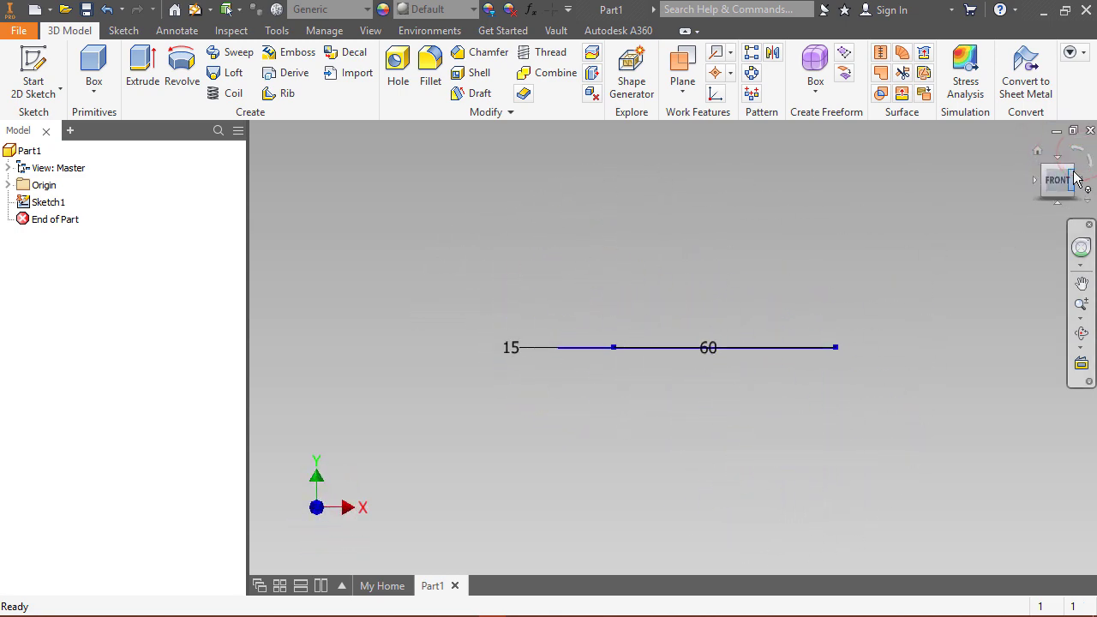
left_click(1037, 152)
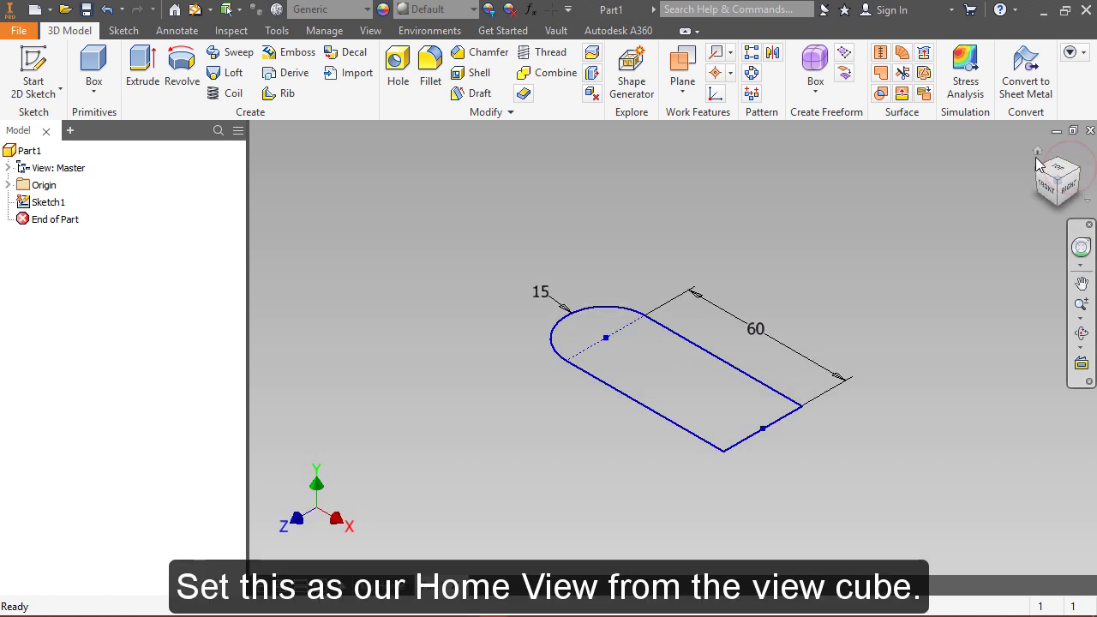
right_click(1039, 155)
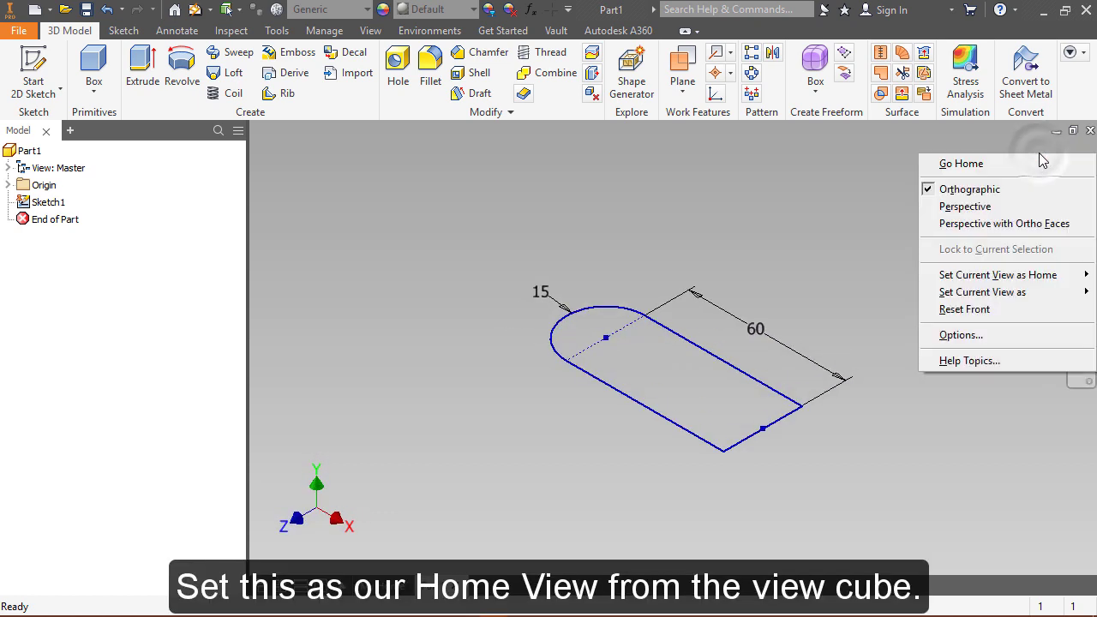
mouse_move(1038, 281)
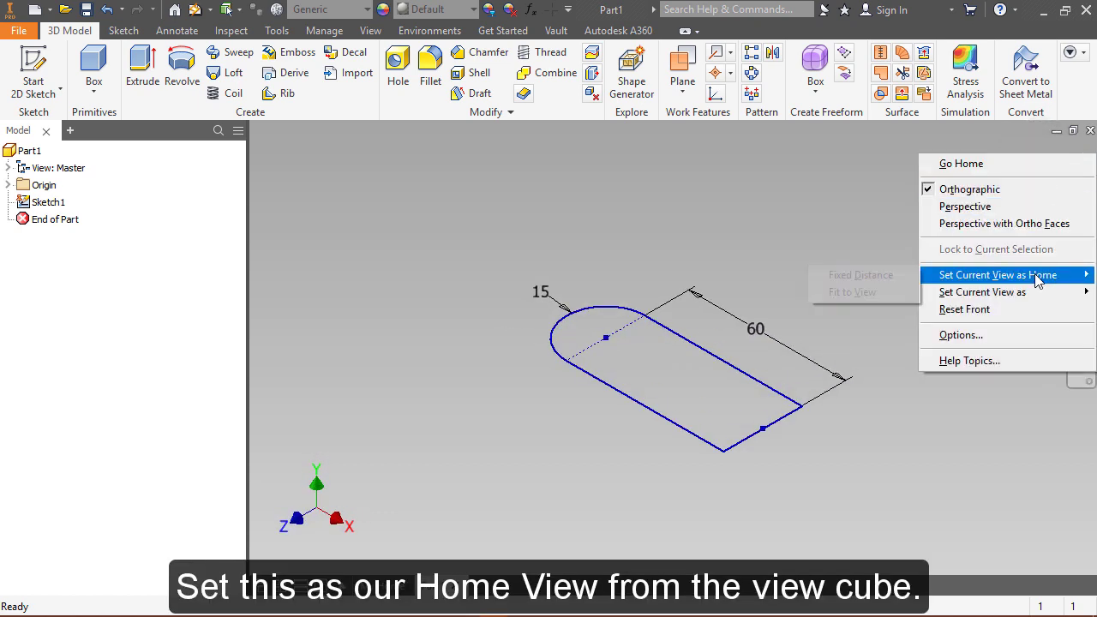
left_click(853, 292)
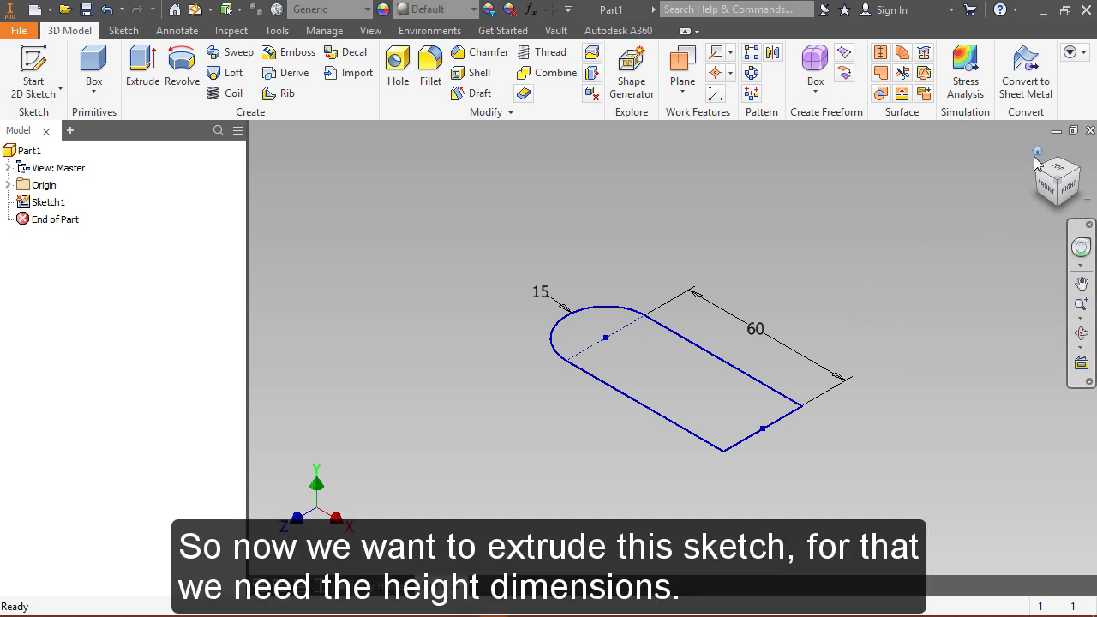
left_click(1038, 153)
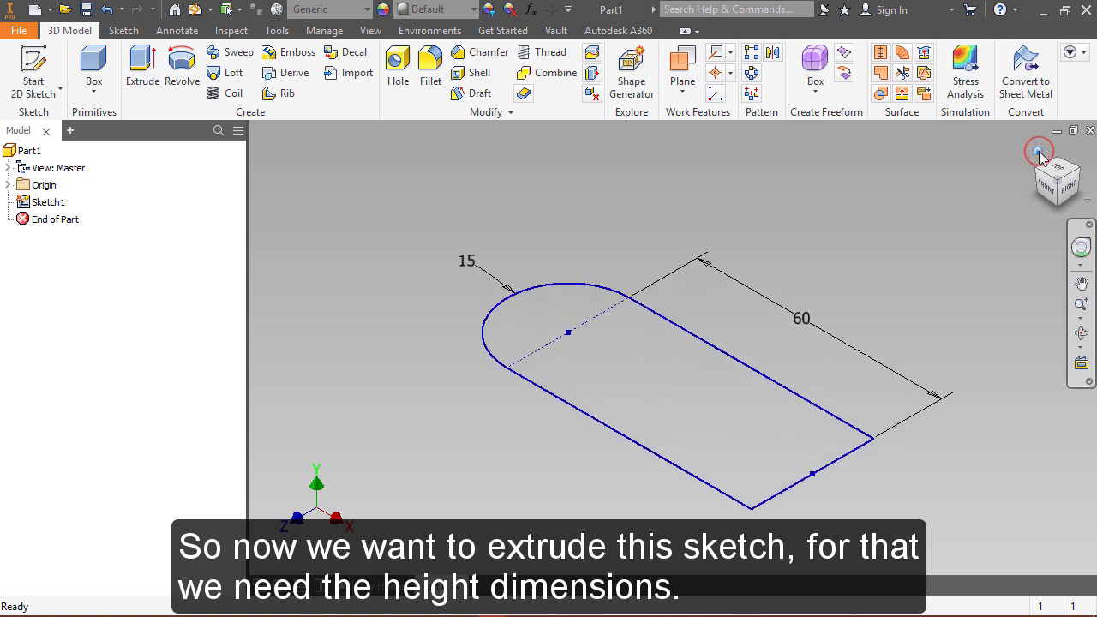
- Extrude the round-ended profile upward 30 mm as a new solid
left_click(902, 176)
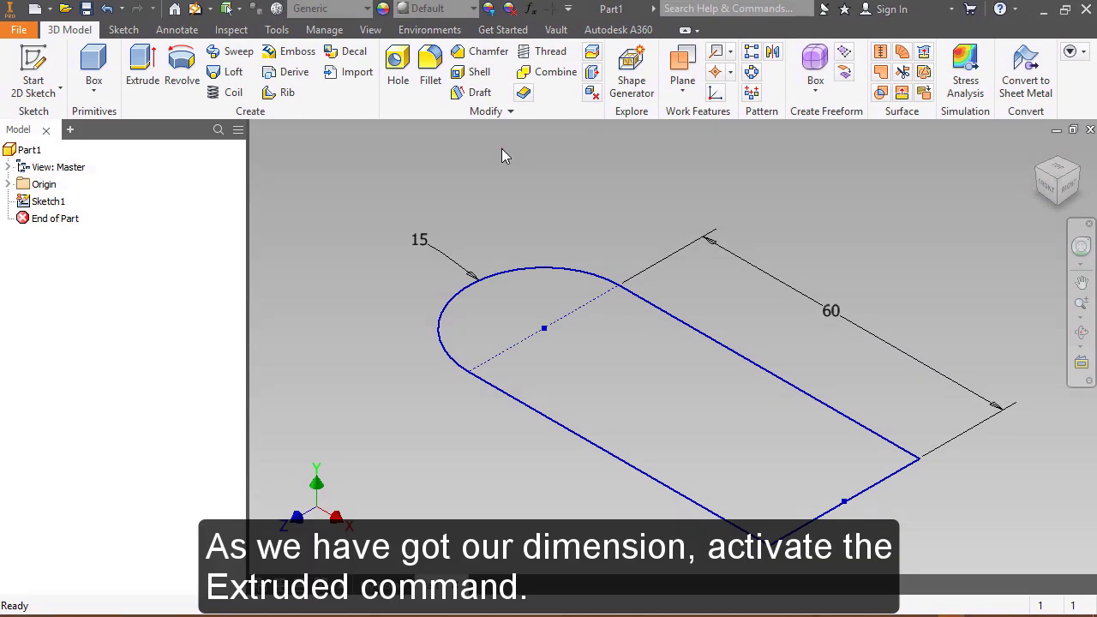
left_click(501, 149)
left_click(144, 77)
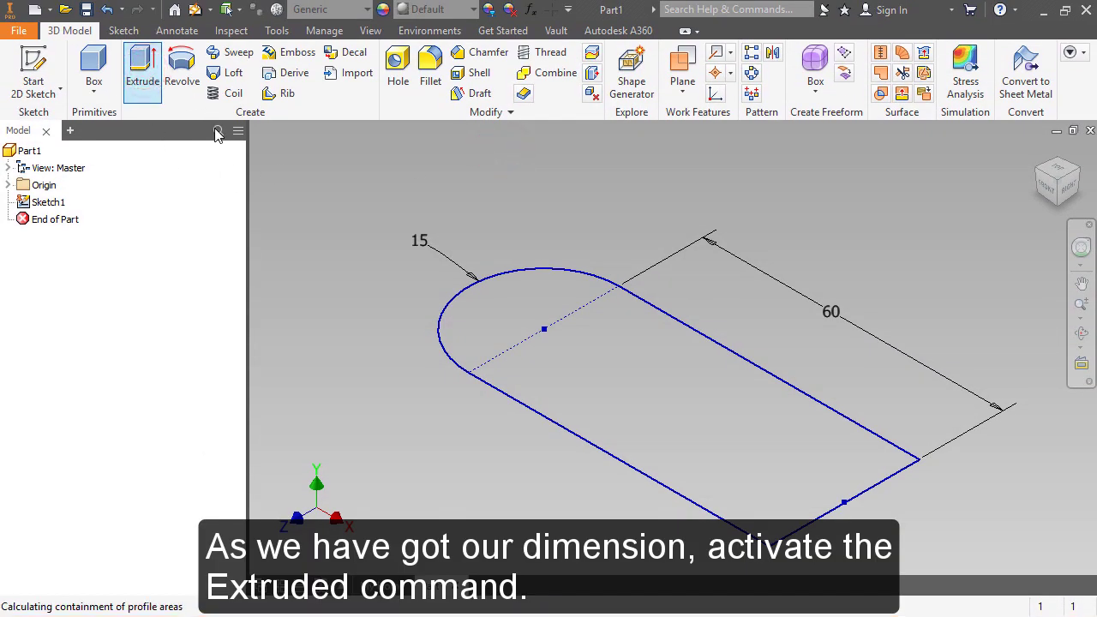
left_click_drag(453, 240, 386, 215)
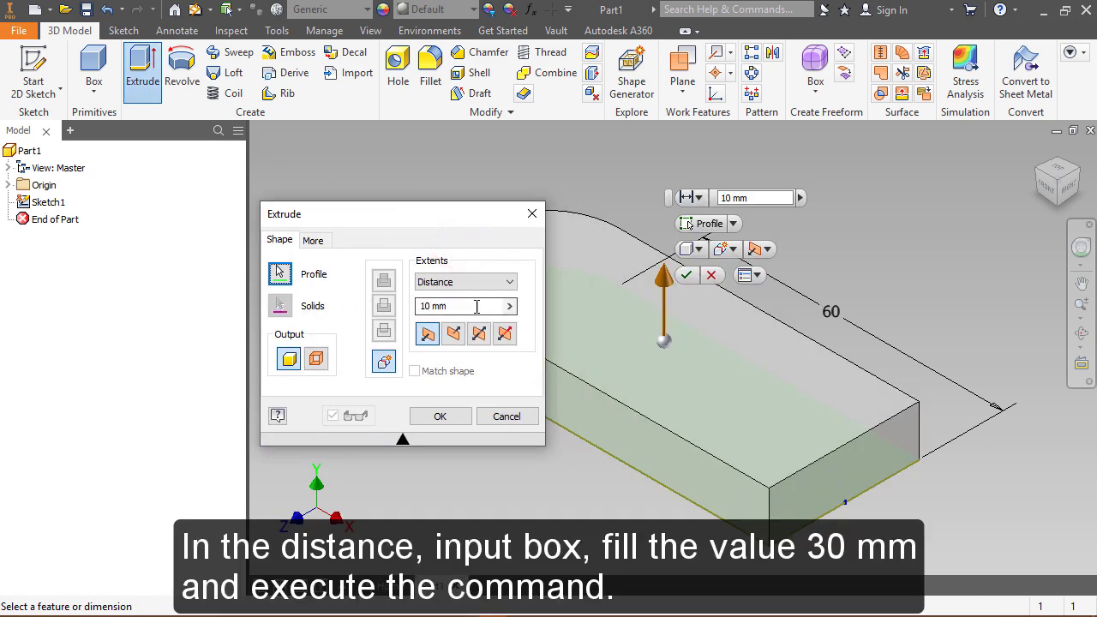
double_click(431, 306)
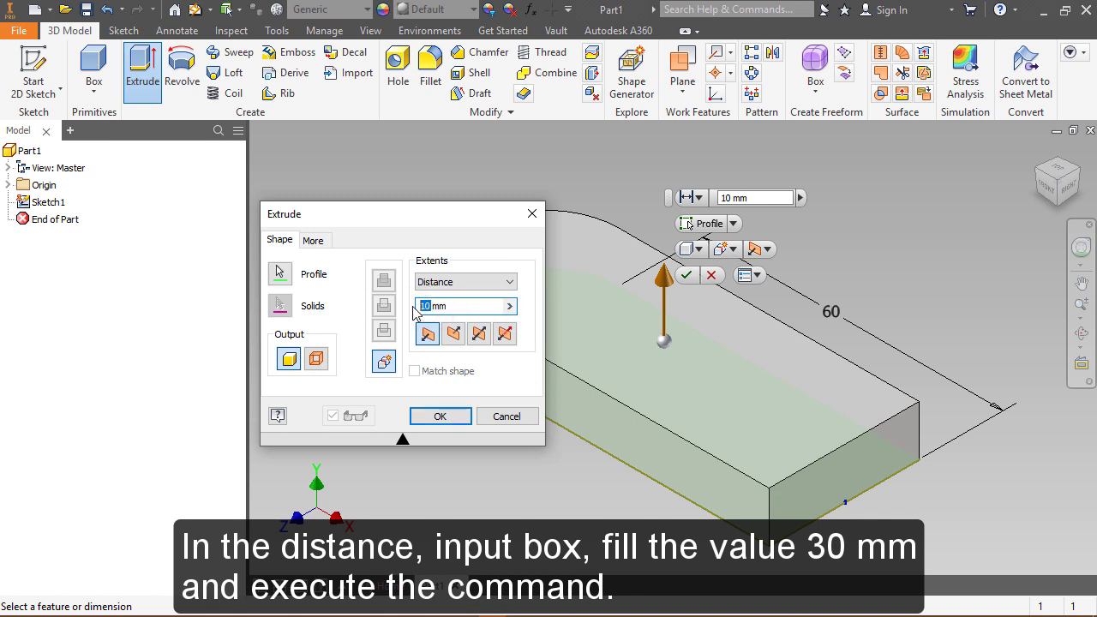
type("30")
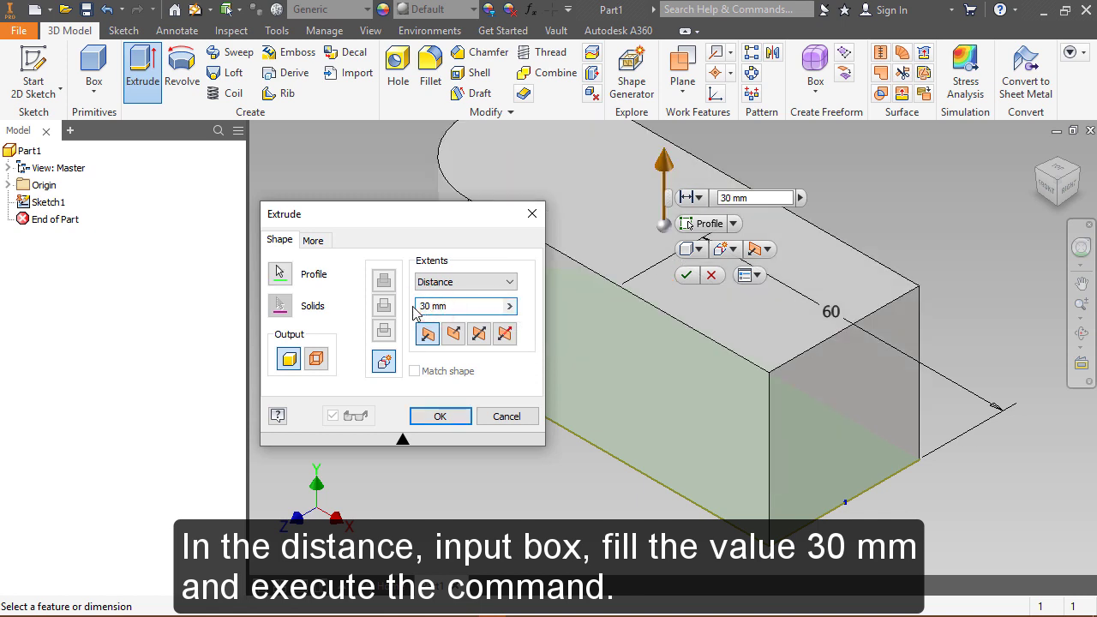
left_click(446, 416)
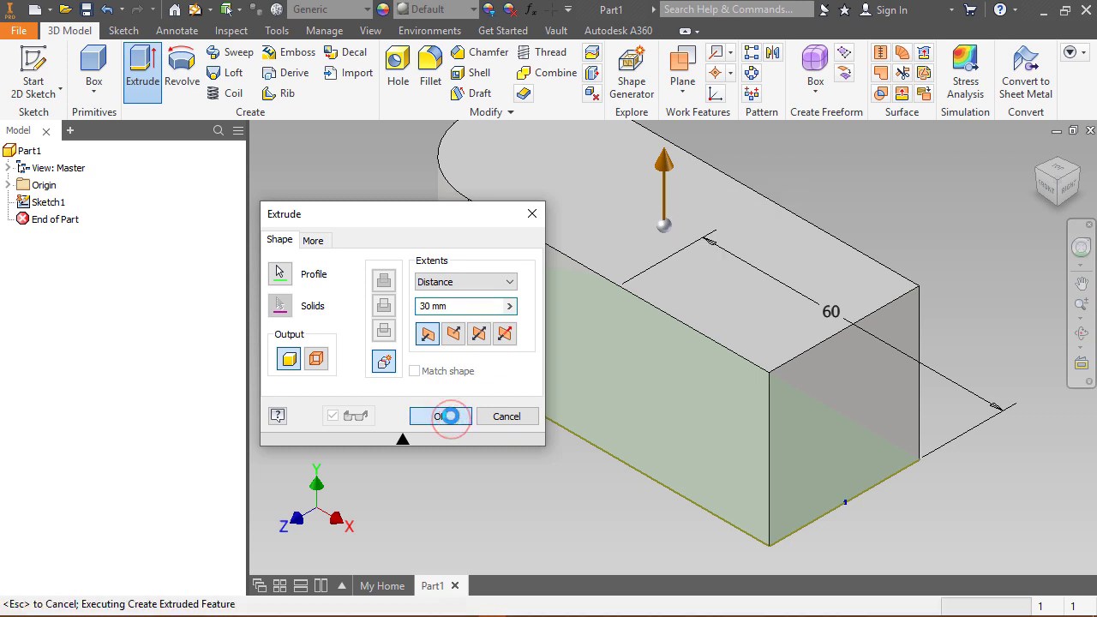
left_click(1038, 155)
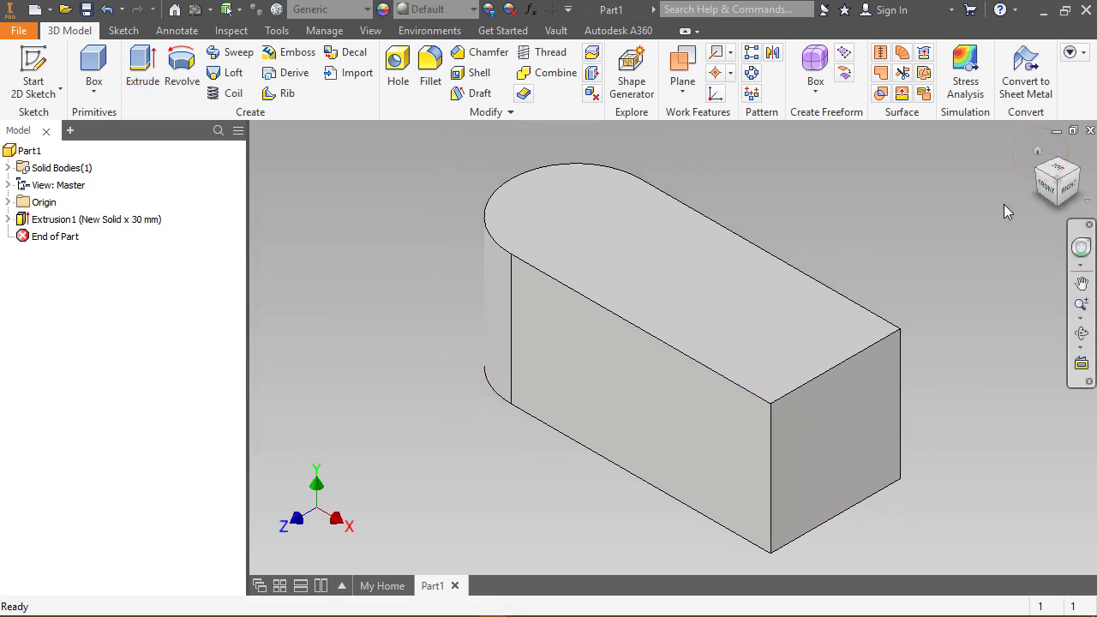
left_click(962, 243)
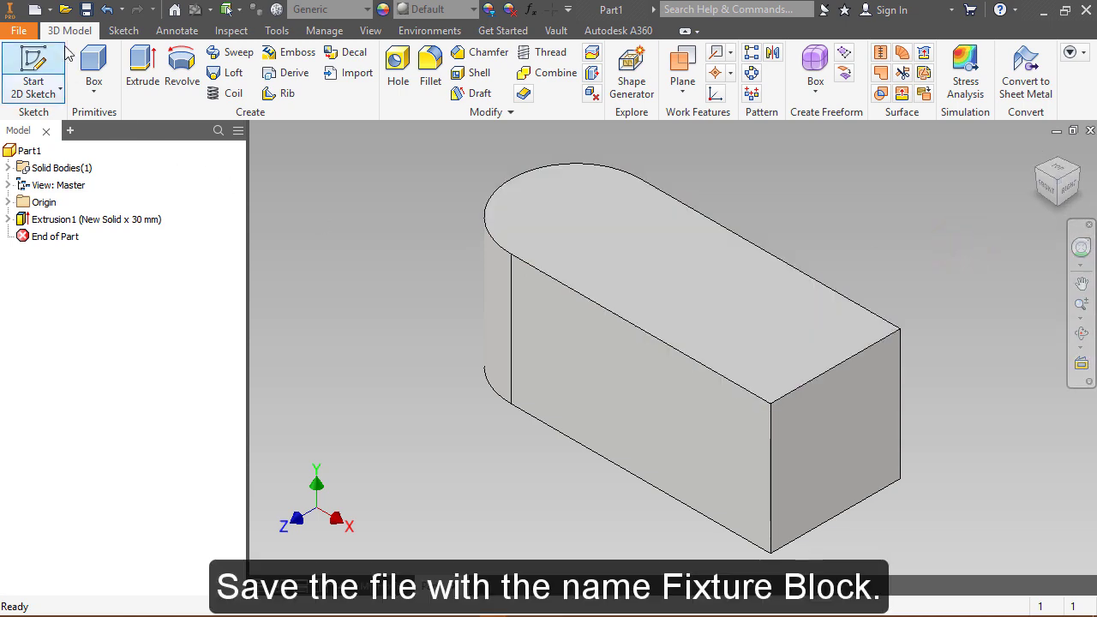
- Save the part in the workspace folder under the file name Fixture Block
left_click(86, 10)
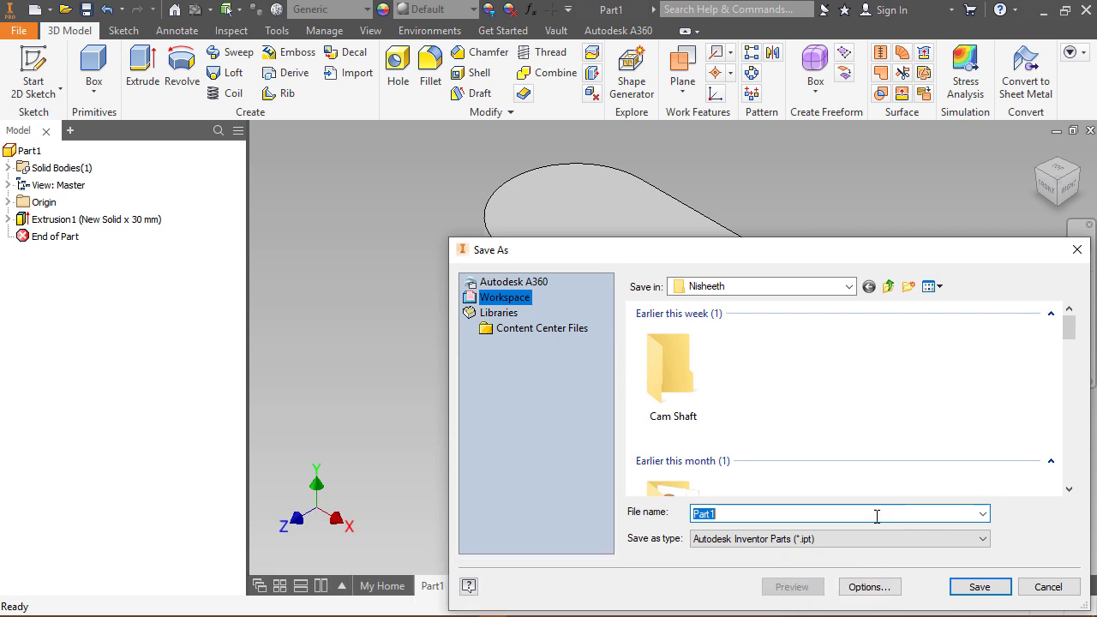
type("Fixture Block")
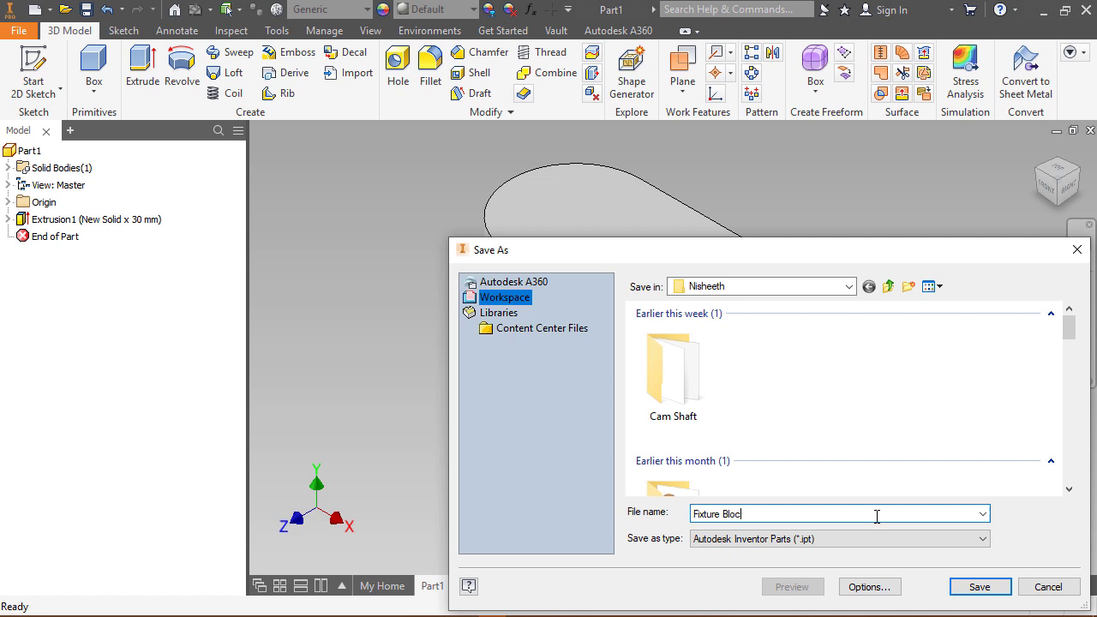
left_click(977, 588)
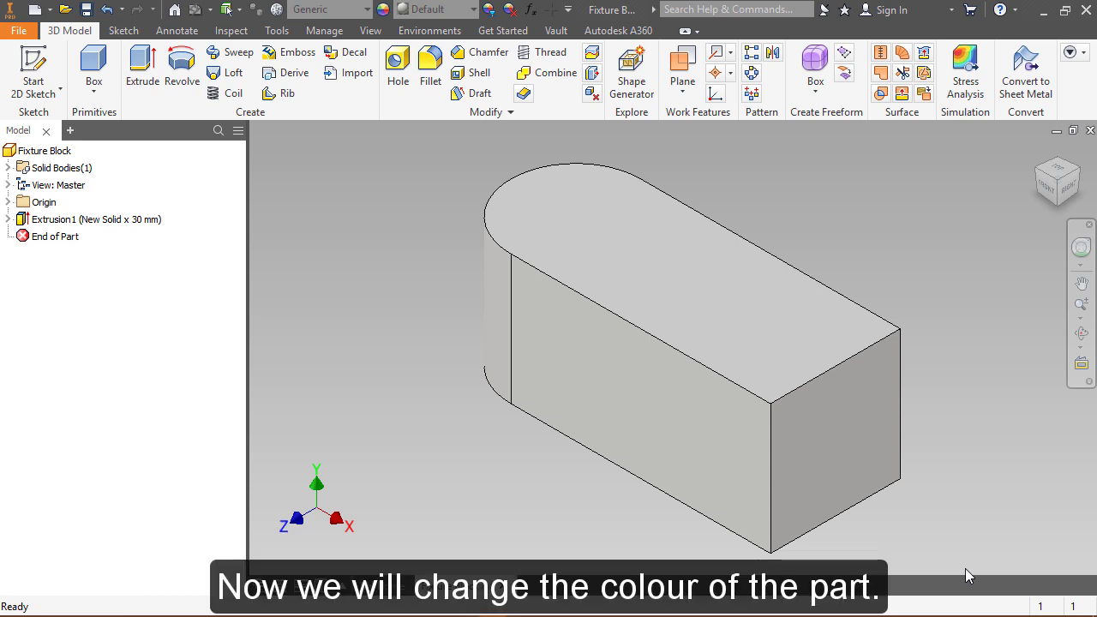
left_click(1045, 543)
- Apply the Brass - Satin appearance from the Metal category of the Autodesk Appearance Library to the whole Fixture Block part
left_click(60, 152)
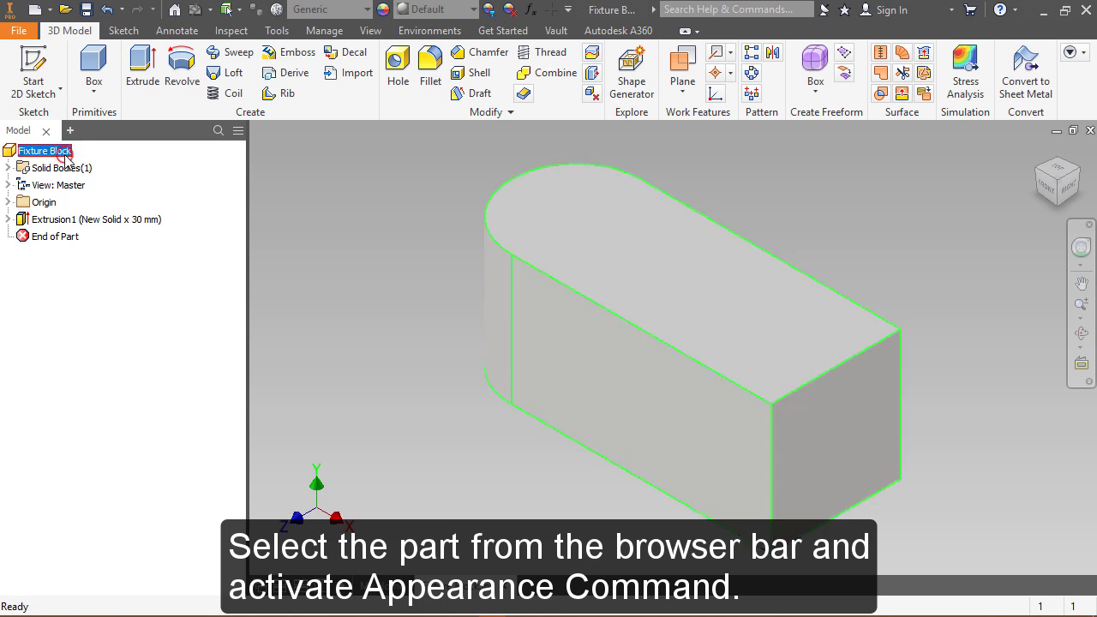
left_click(383, 10)
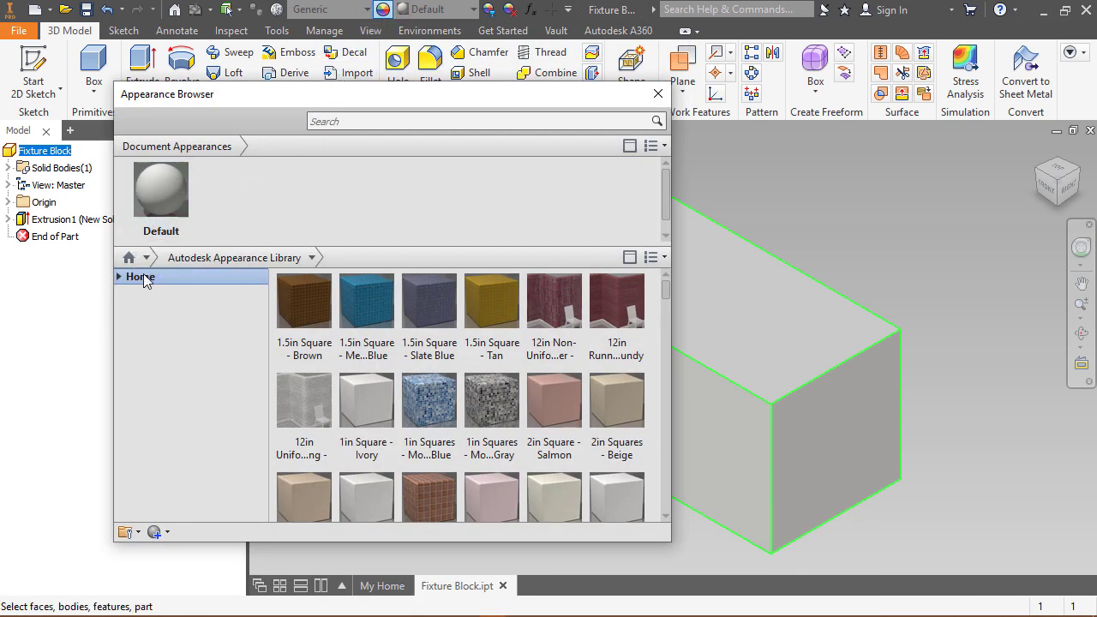
left_click(118, 277)
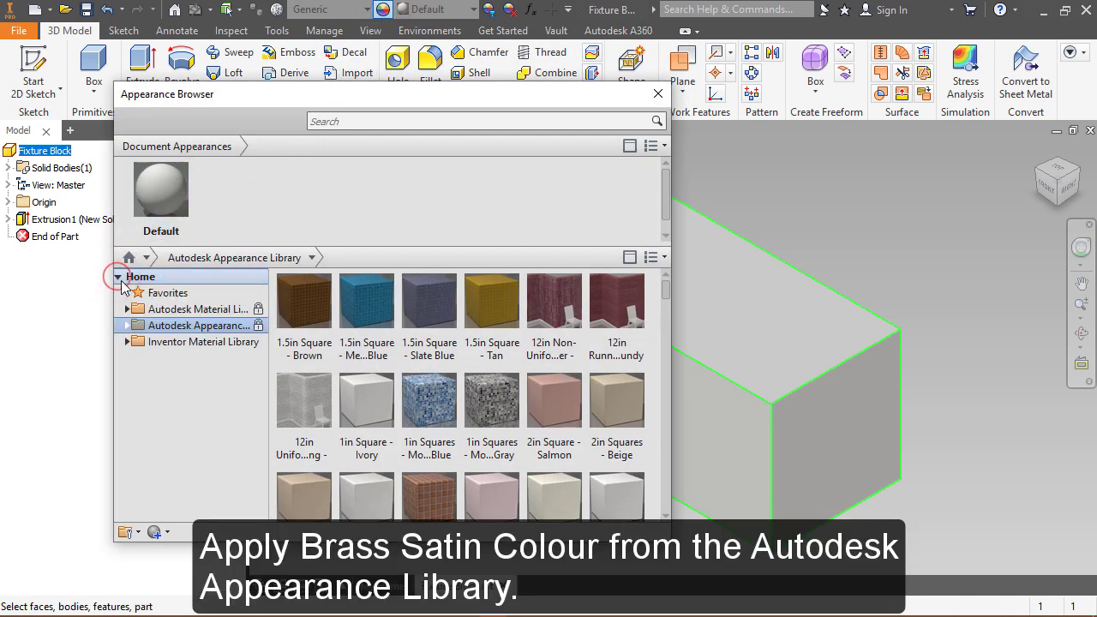
left_click(128, 327)
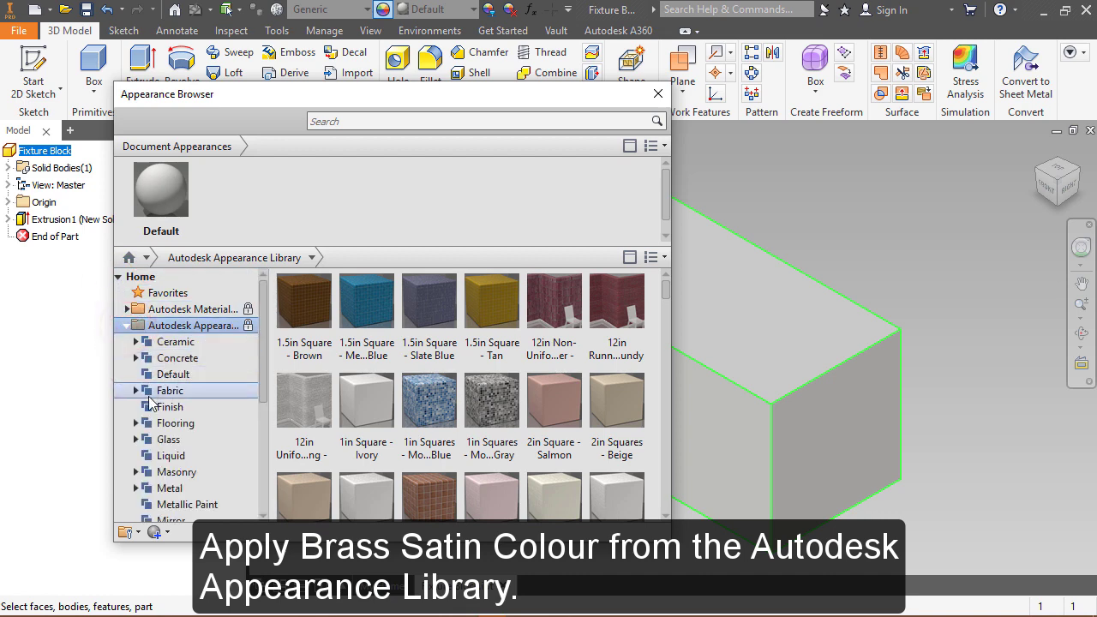
left_click(182, 488)
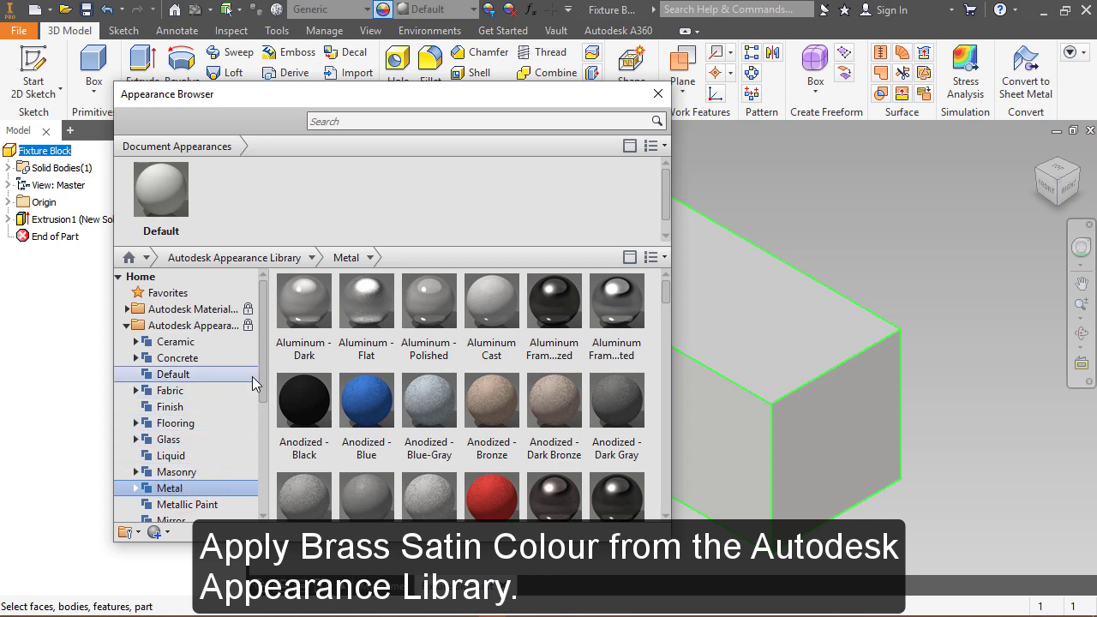
scroll(263, 385, "down", 2)
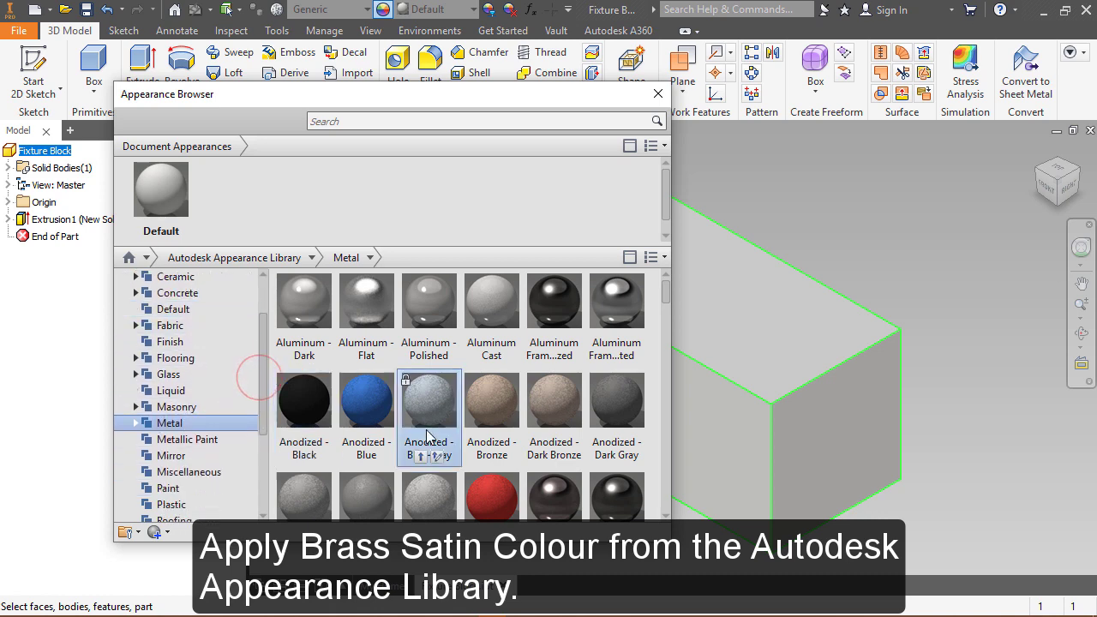
scroll(416, 439, "down", 4)
scroll(416, 446, "up", 2)
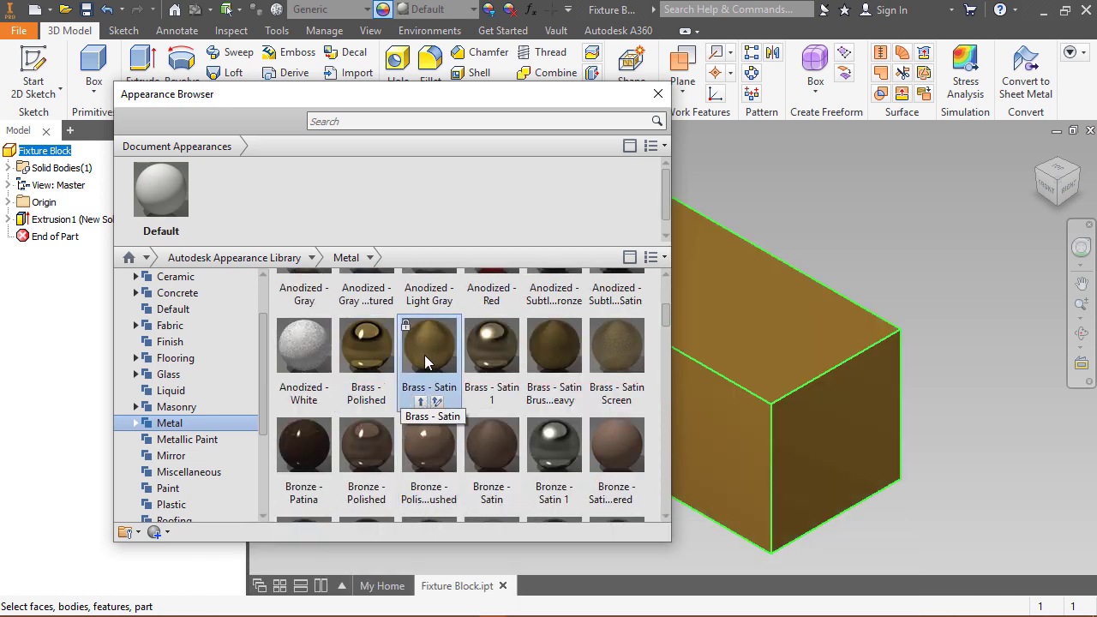
left_click(421, 403)
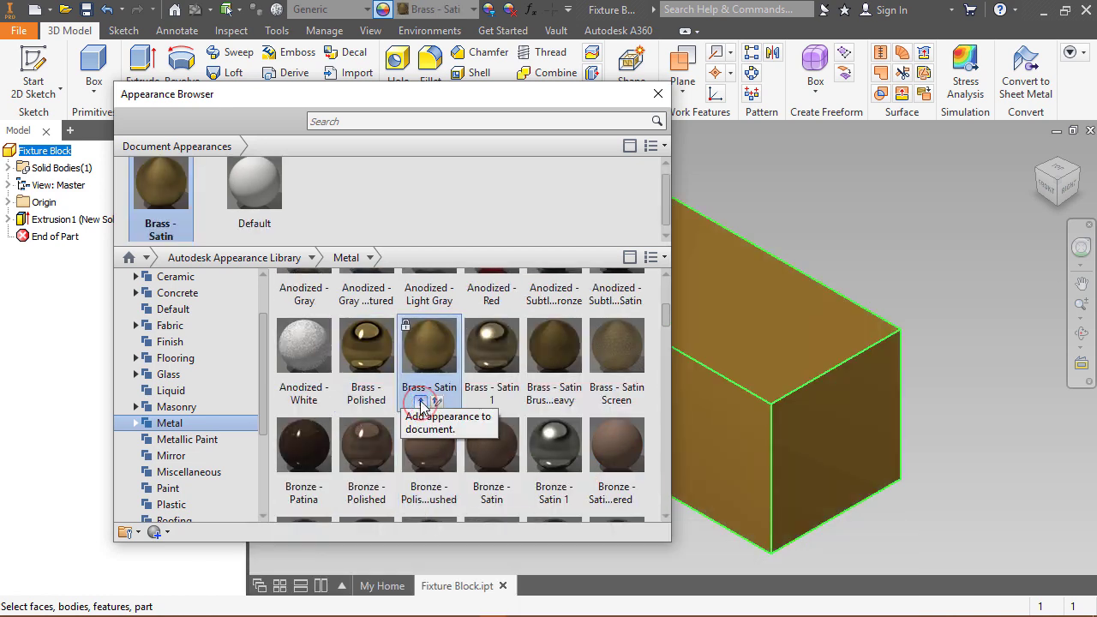
scroll(420, 365, "up", 1)
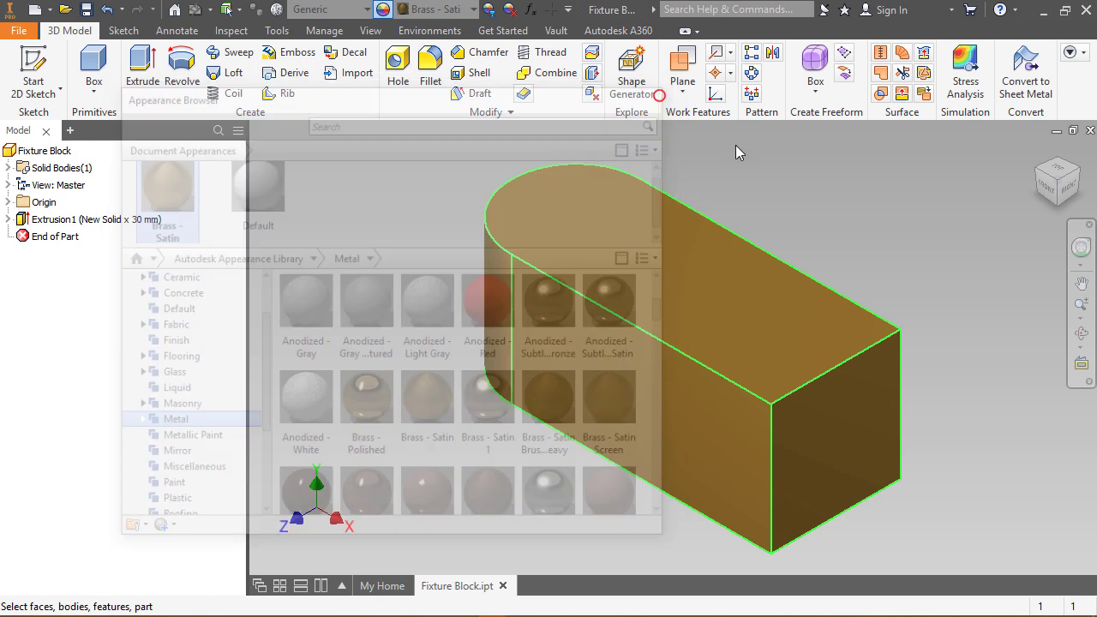
left_click(869, 223)
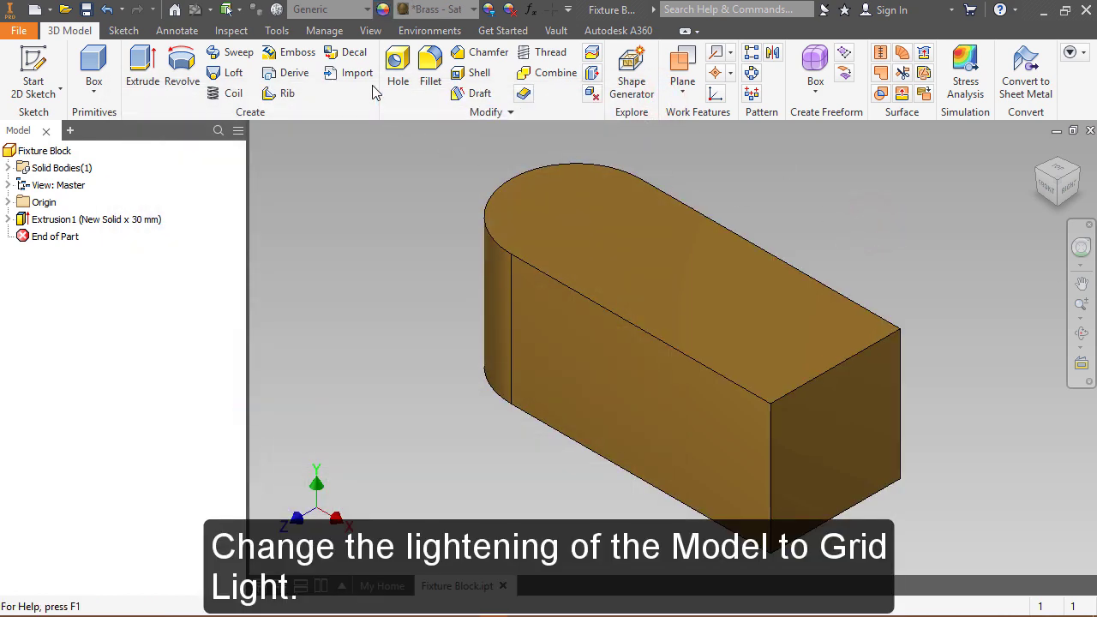
- Change the model's lighting style to Grid Light
left_click(374, 36)
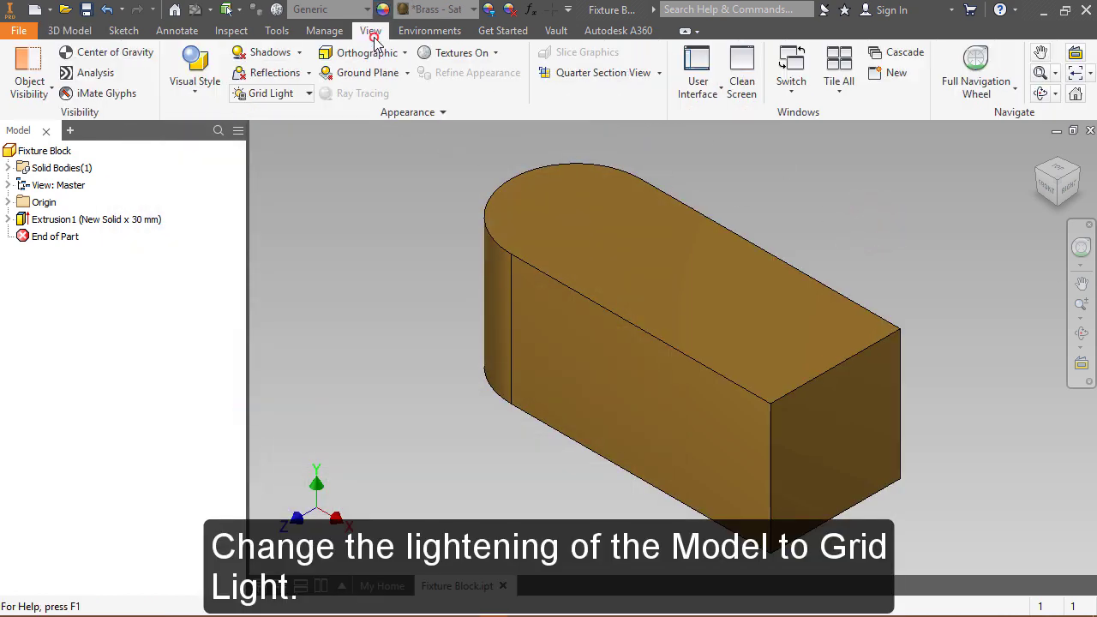
left_click(300, 94)
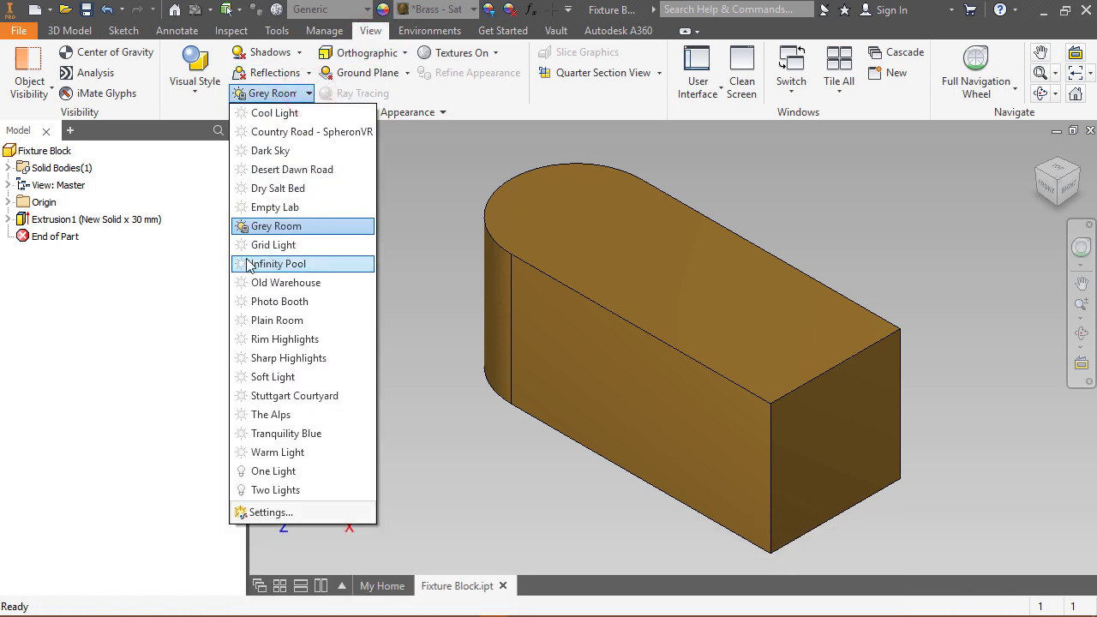
left_click(246, 246)
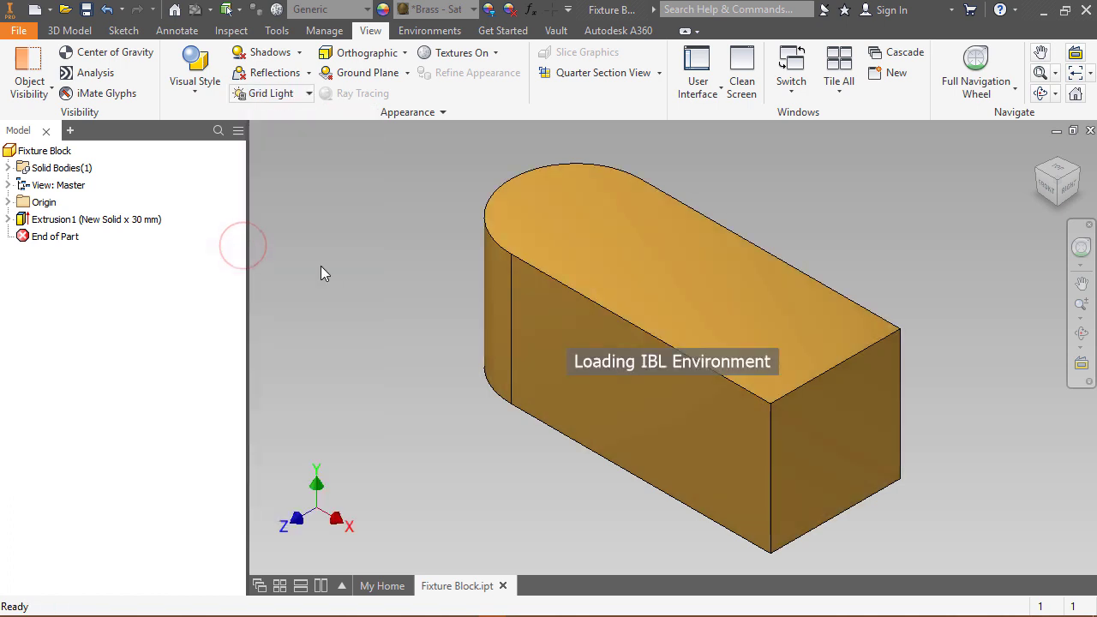
left_click(374, 284)
left_click(65, 32)
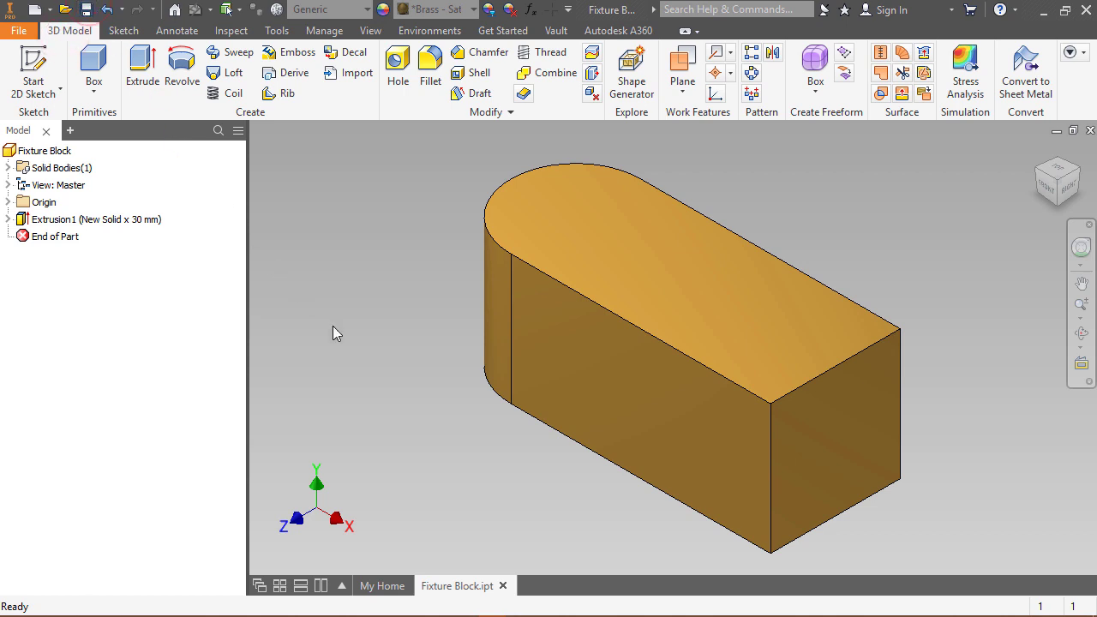
- Start a new 2D sketch on the block's long flat front face
left_click(1042, 531)
left_click(34, 70)
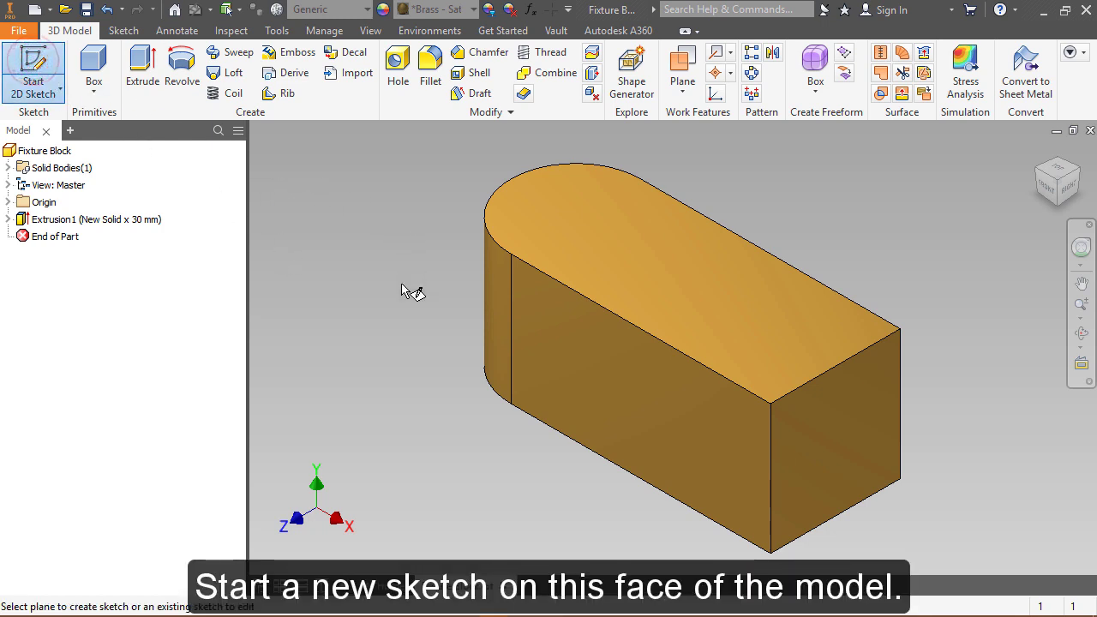
left_click(572, 354)
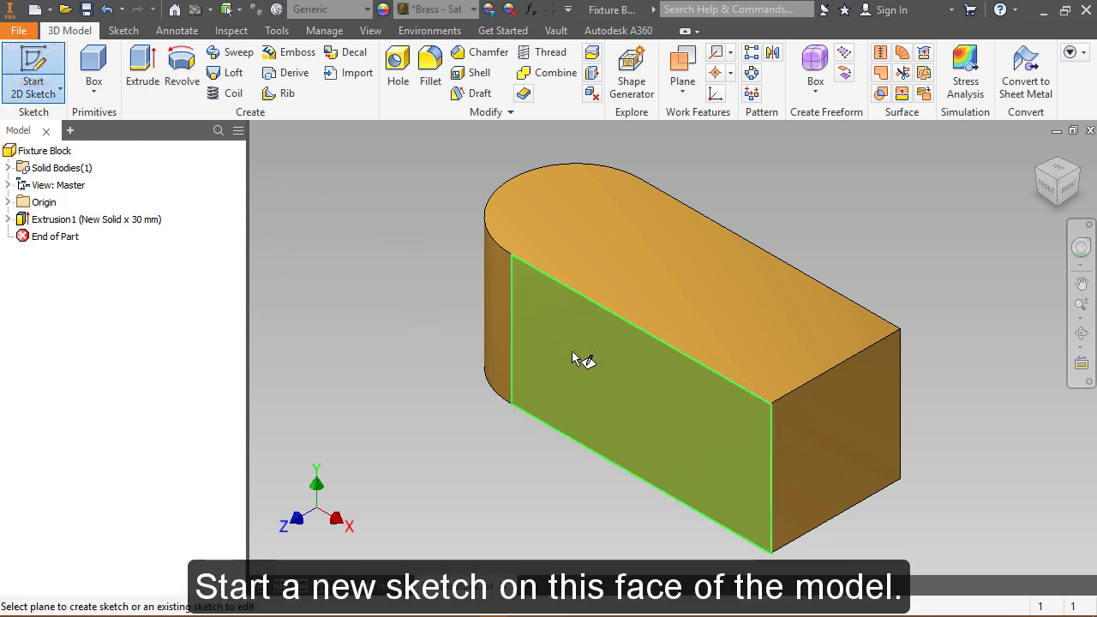
left_click(1053, 196)
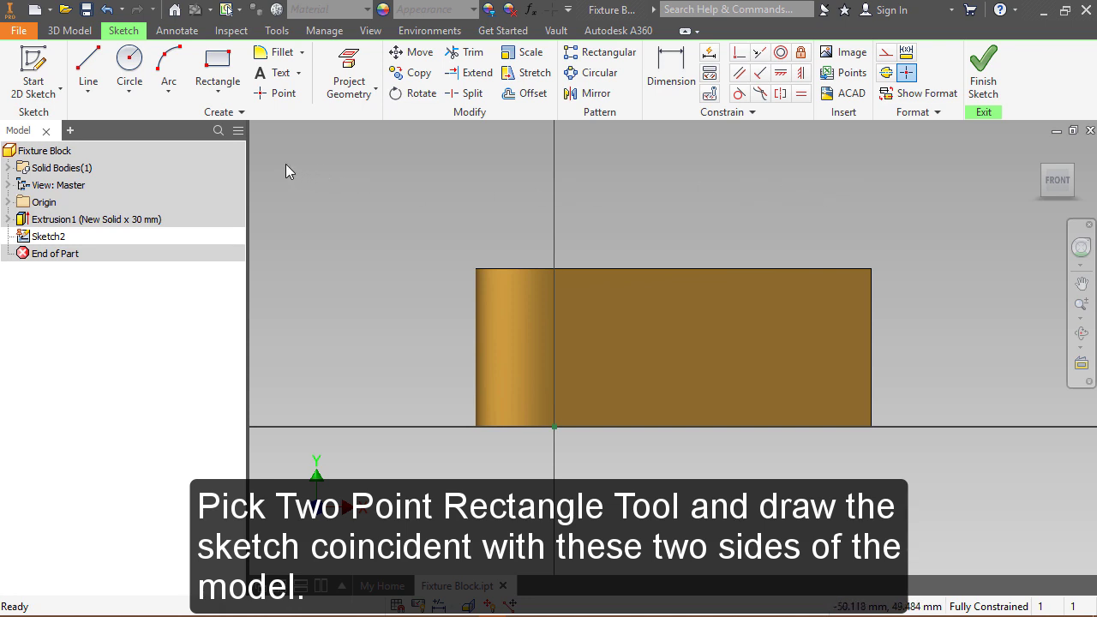
- Draw a two-point rectangle about 40 by 19.5 mm from the front face's upper edge to its straight end edge
left_click(231, 68)
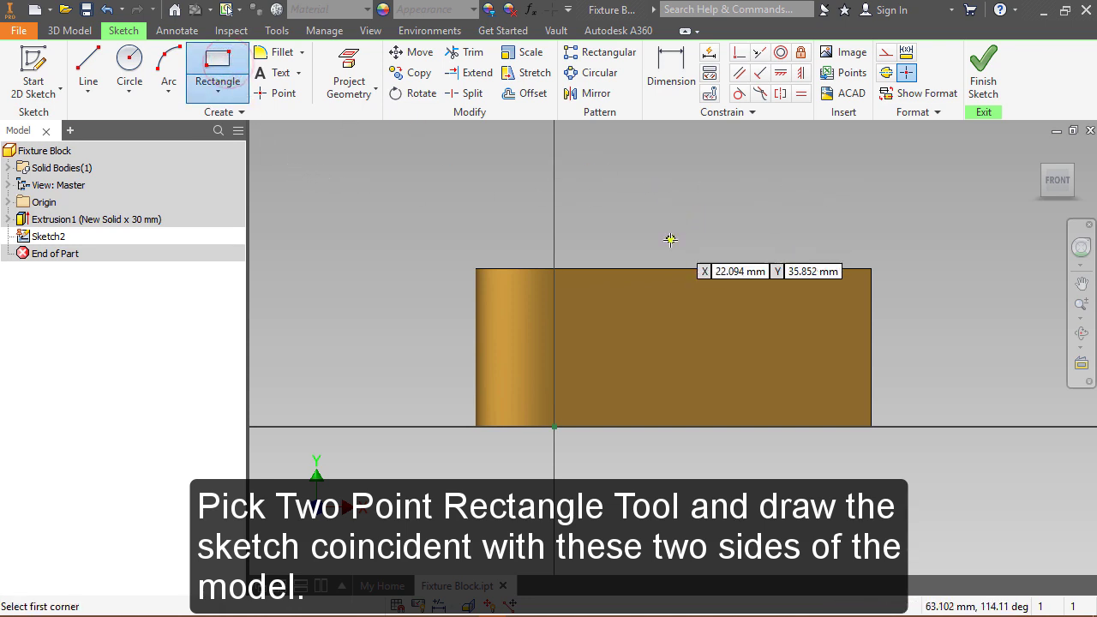
left_click(660, 268)
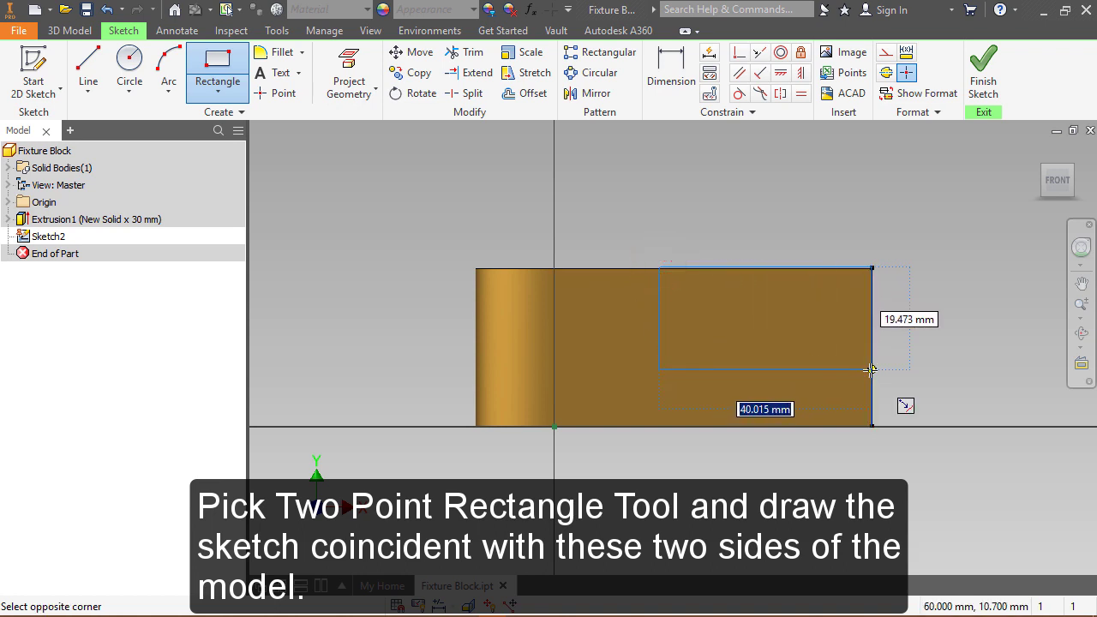
left_click(900, 365)
right_click(967, 267)
left_click(991, 275)
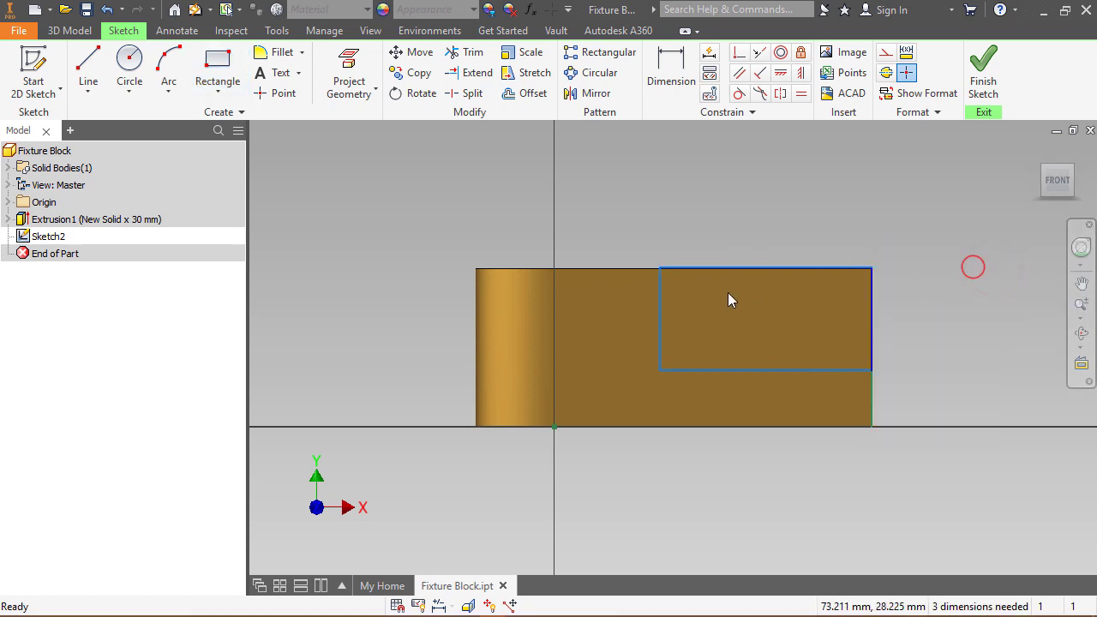
- Pull the rectangle's top line above the block and make it collinear with the model's upper edge
scroll(712, 297, "down", 2)
scroll(703, 311, "up", 2)
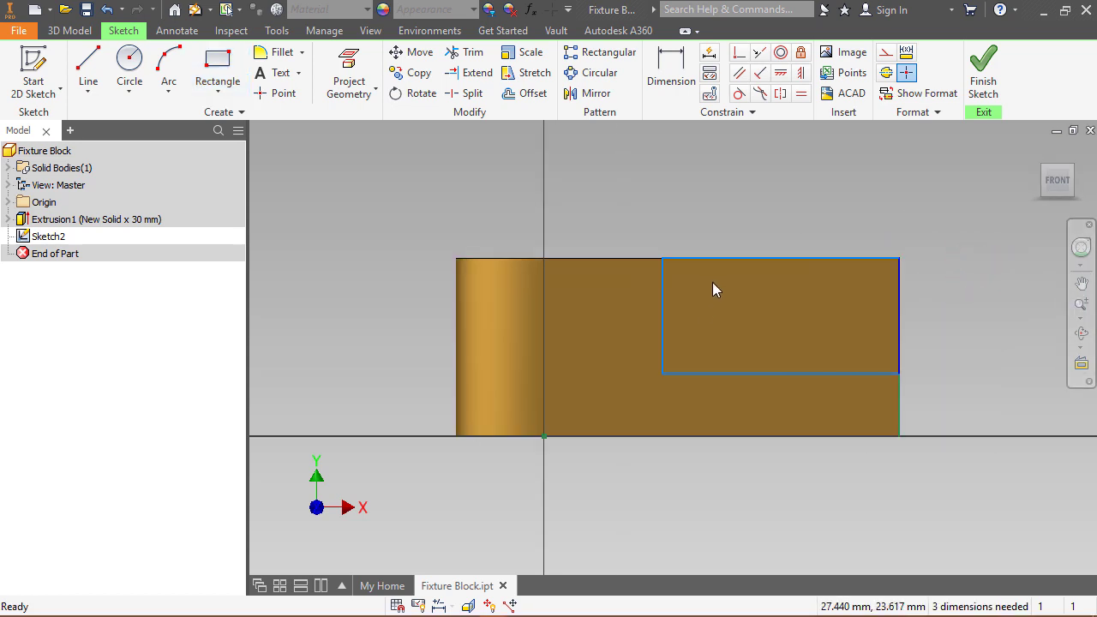
left_click_drag(730, 259, 733, 224)
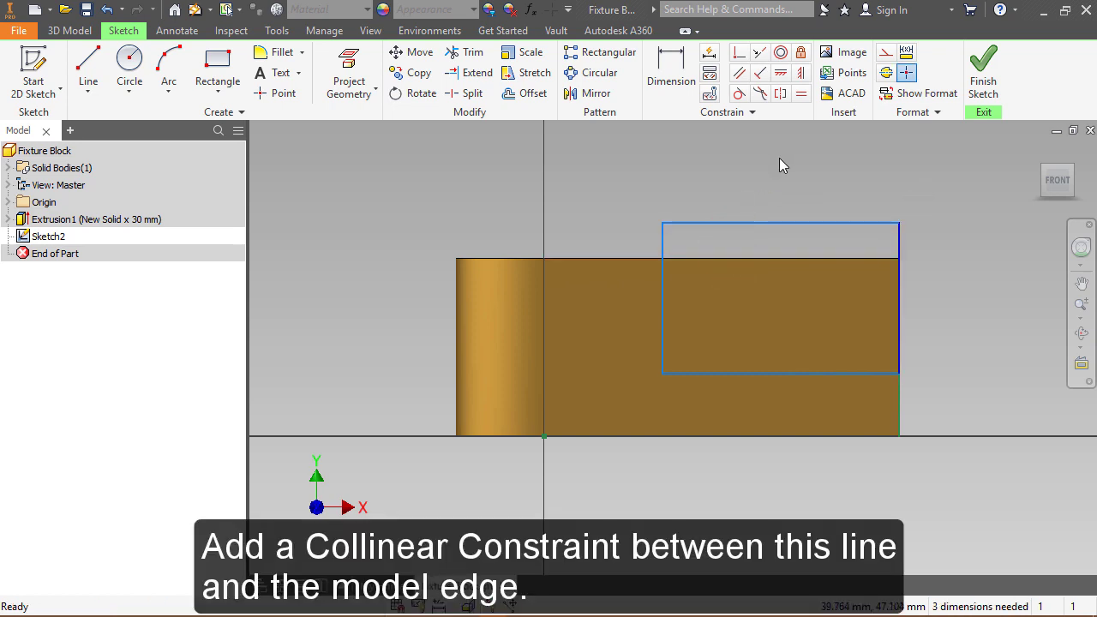
left_click(758, 57)
left_click(781, 223)
left_click(788, 256)
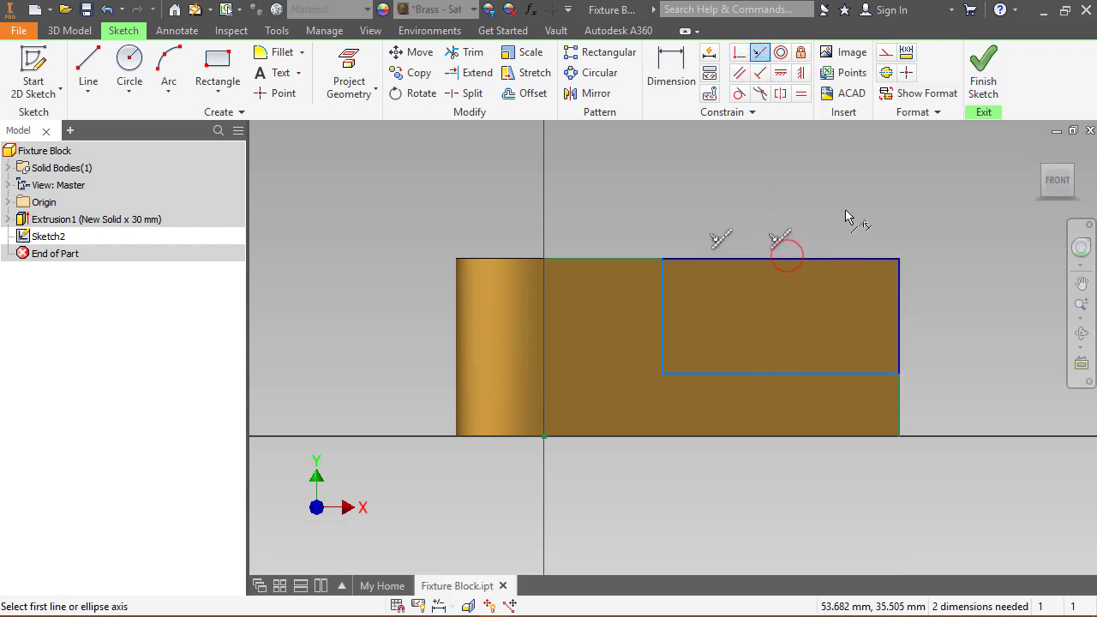
right_click(846, 210)
left_click(890, 213)
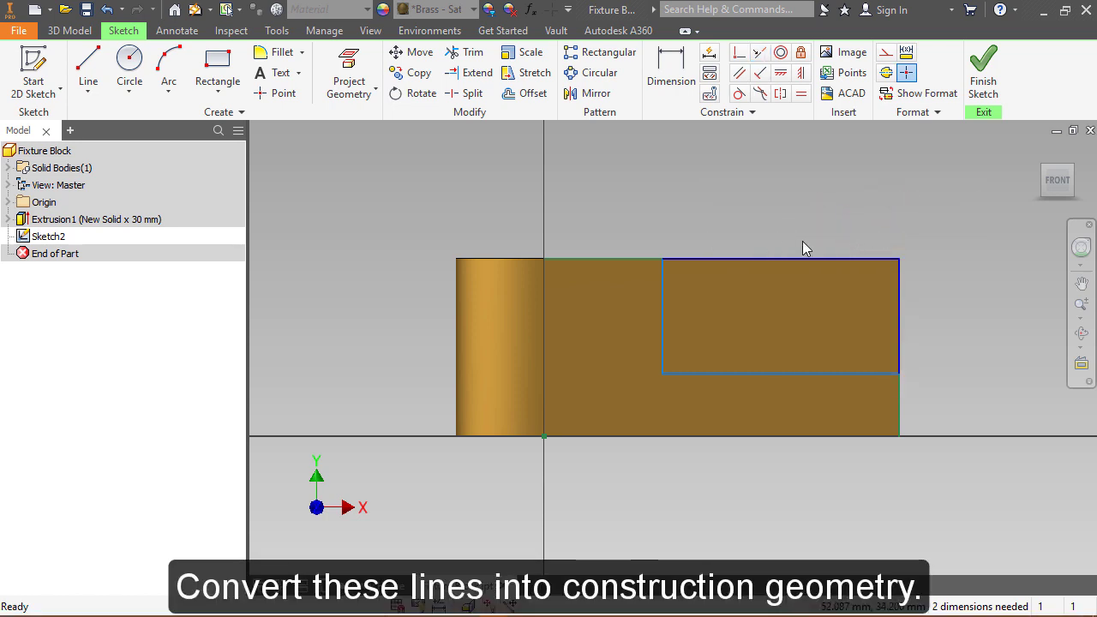
- Convert the projected upper edge and the projected vertical end edge of the block into construction geometry
left_click(617, 257)
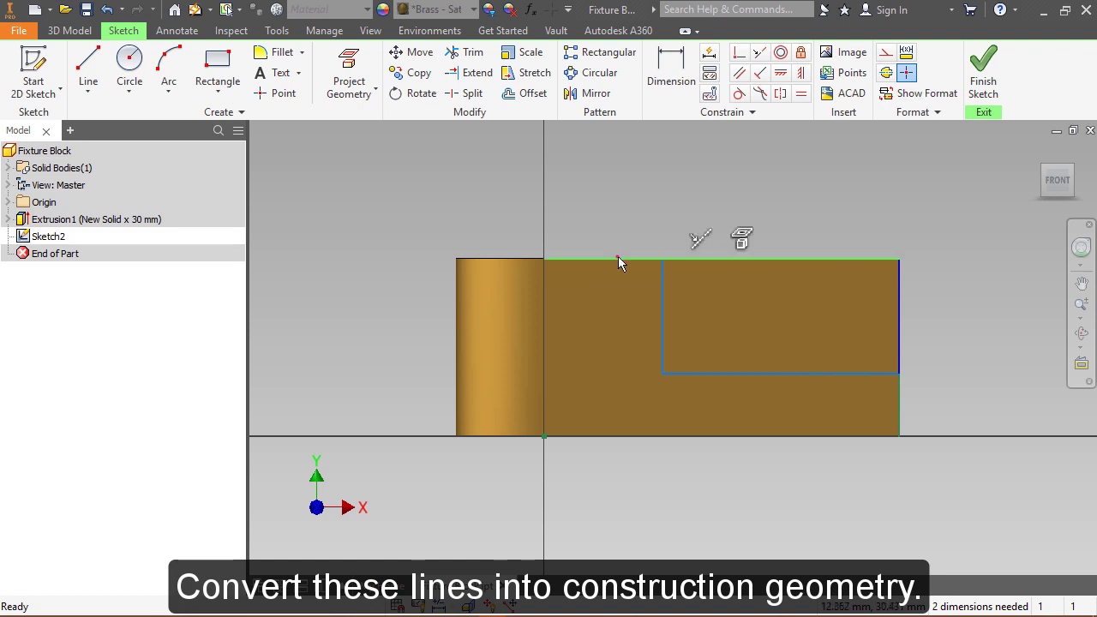
left_click(885, 52)
left_click(990, 233)
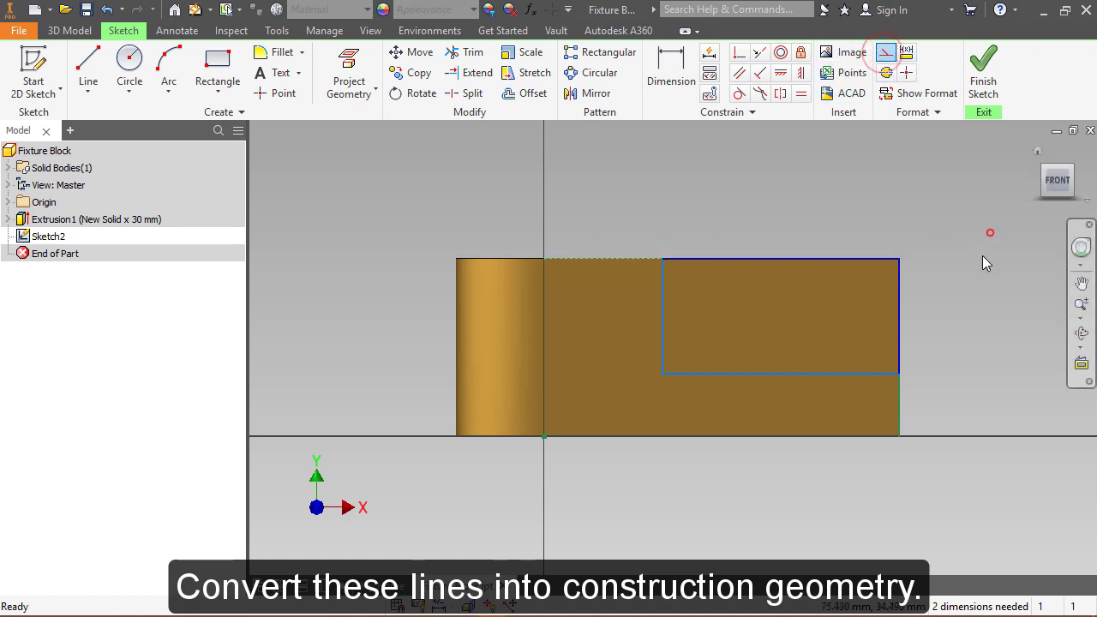
left_click(899, 412)
left_click(886, 52)
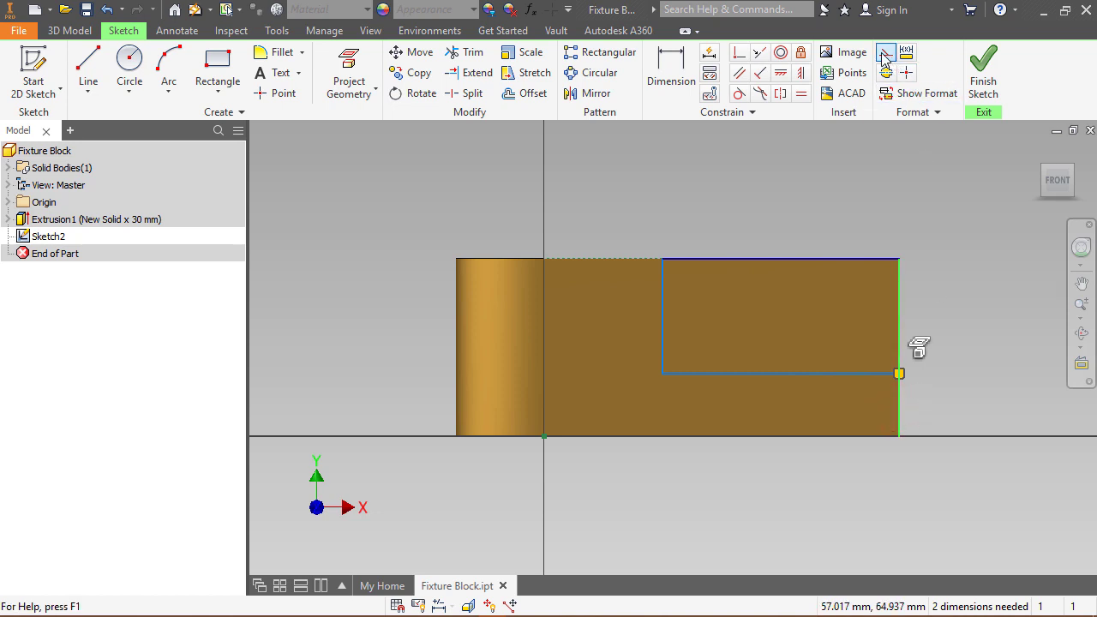
left_click(914, 205)
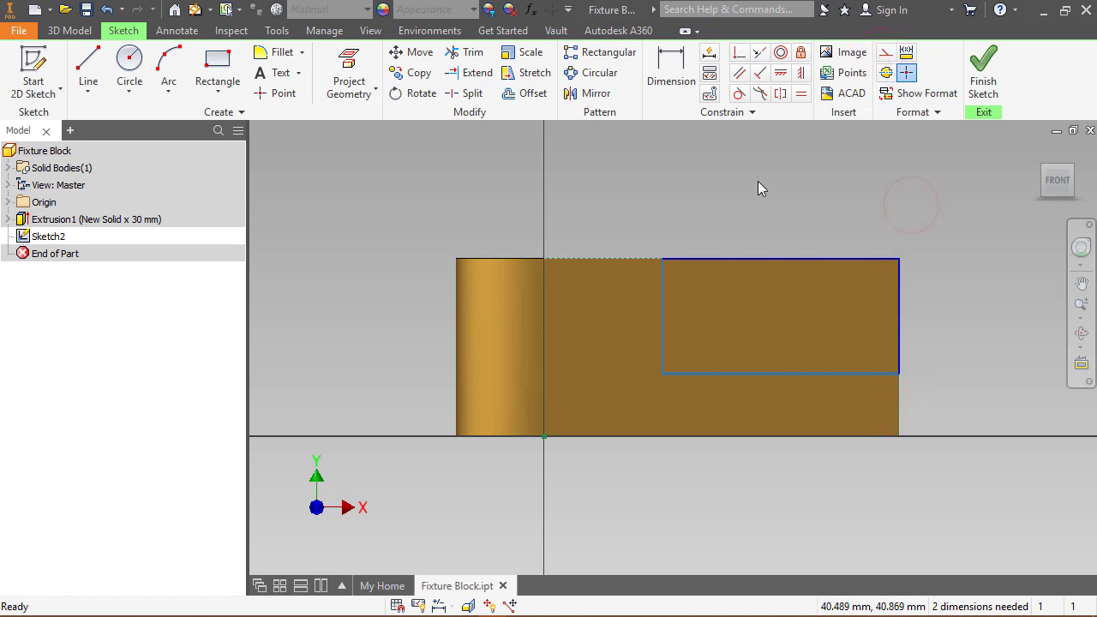
- Dimension the horizontal distance from the origin to the rectangle's nearer vertical line as 18 mm
left_click(661, 78)
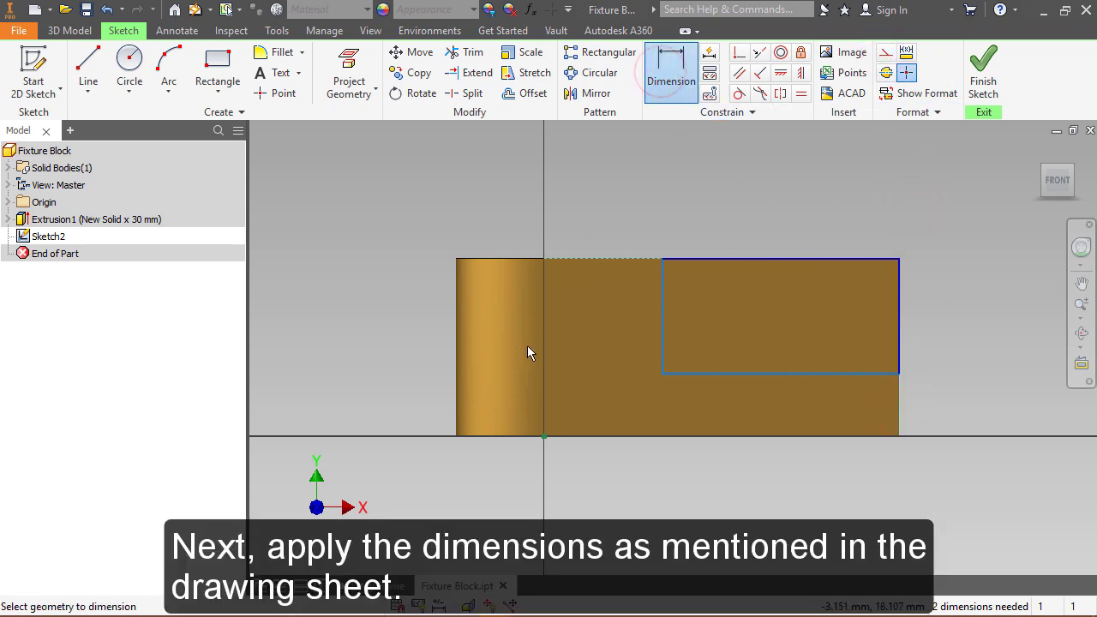
left_click(545, 436)
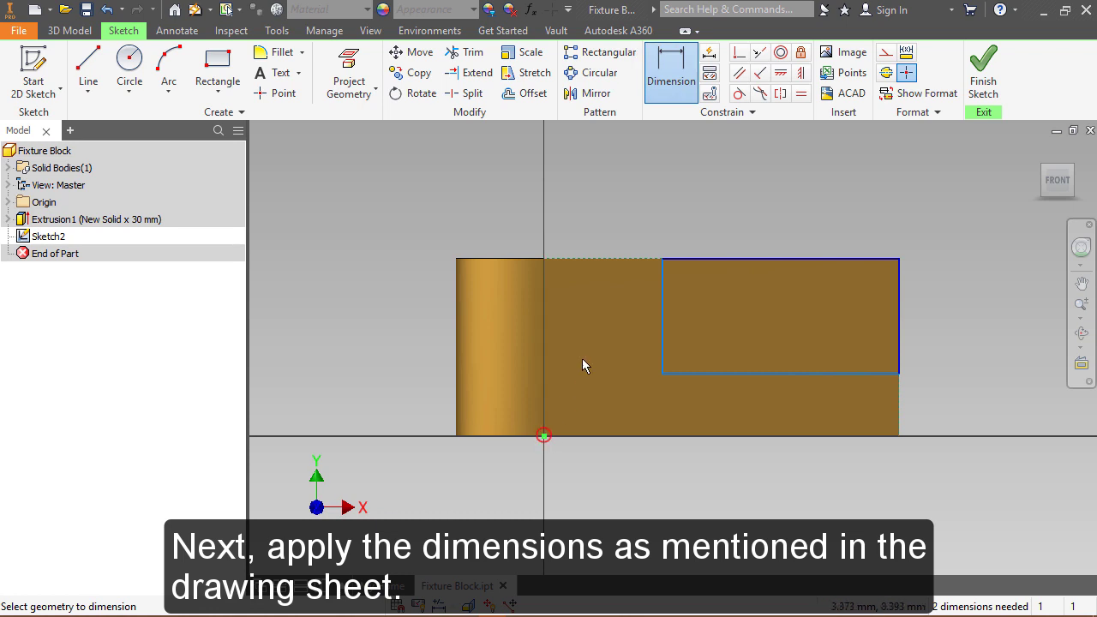
left_click(662, 320)
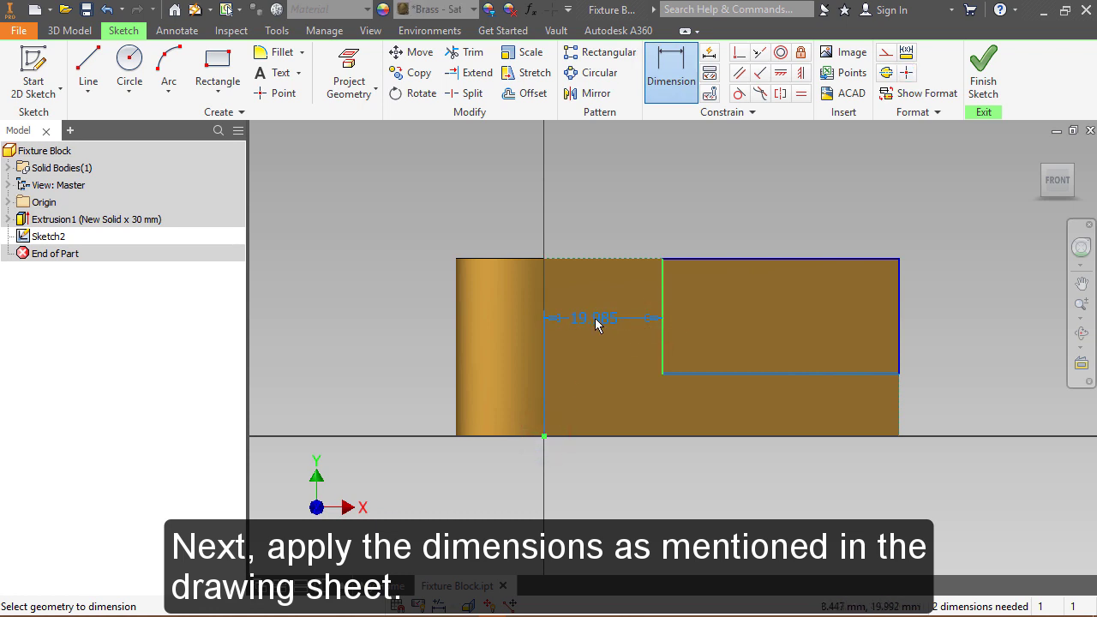
left_click(595, 318)
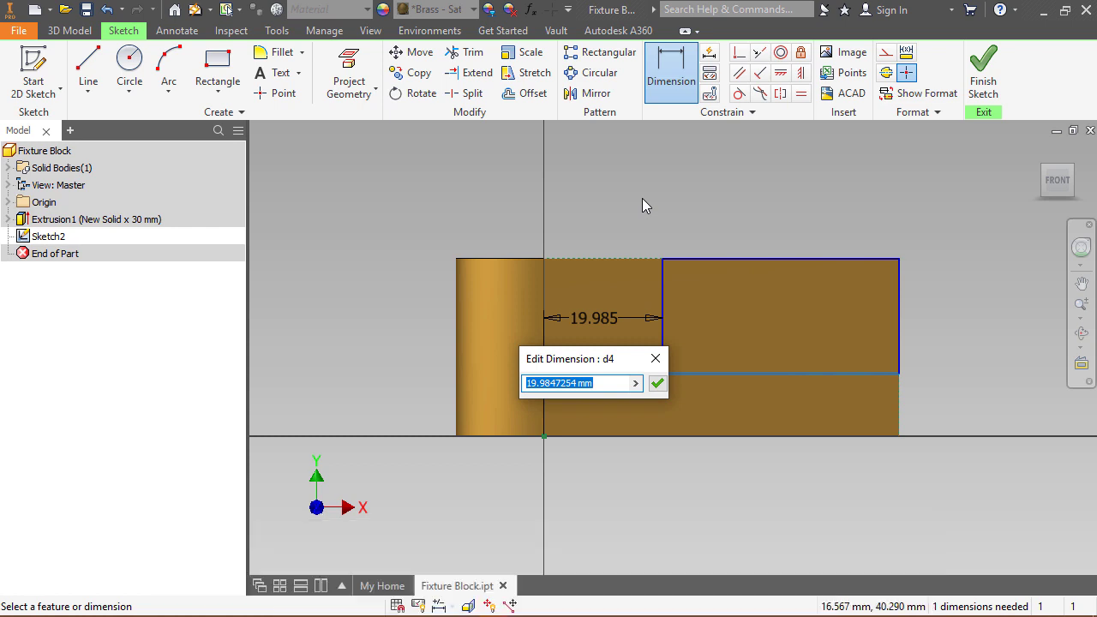
type("18")
key("Return")
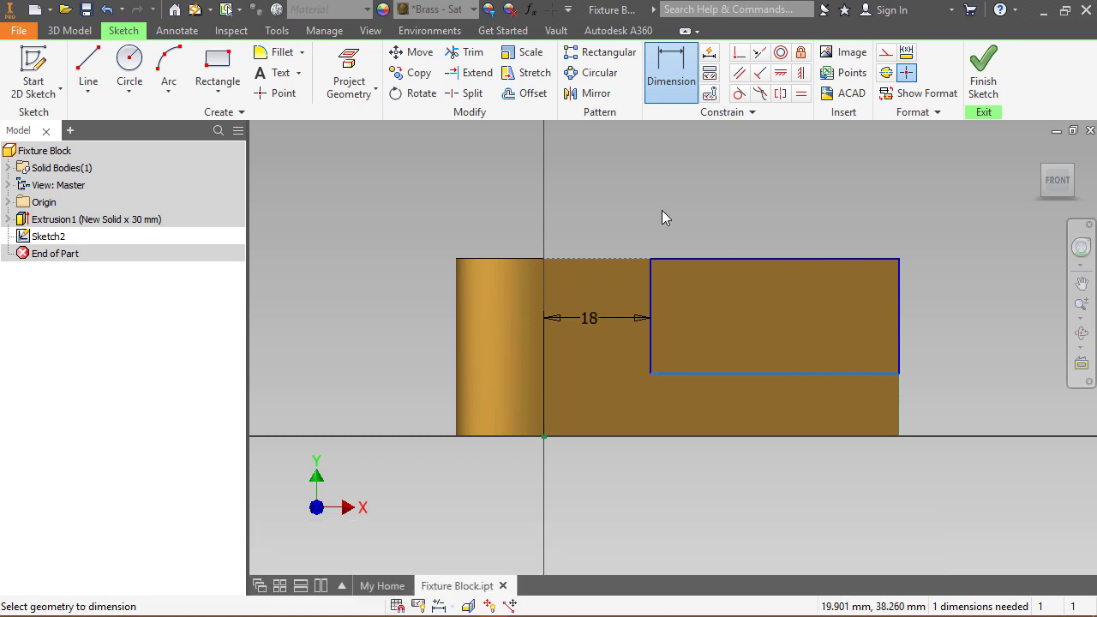
- Dimension the vertical distance between the rectangle's lower line and the block's bottom edge as 9 mm
left_click(735, 373)
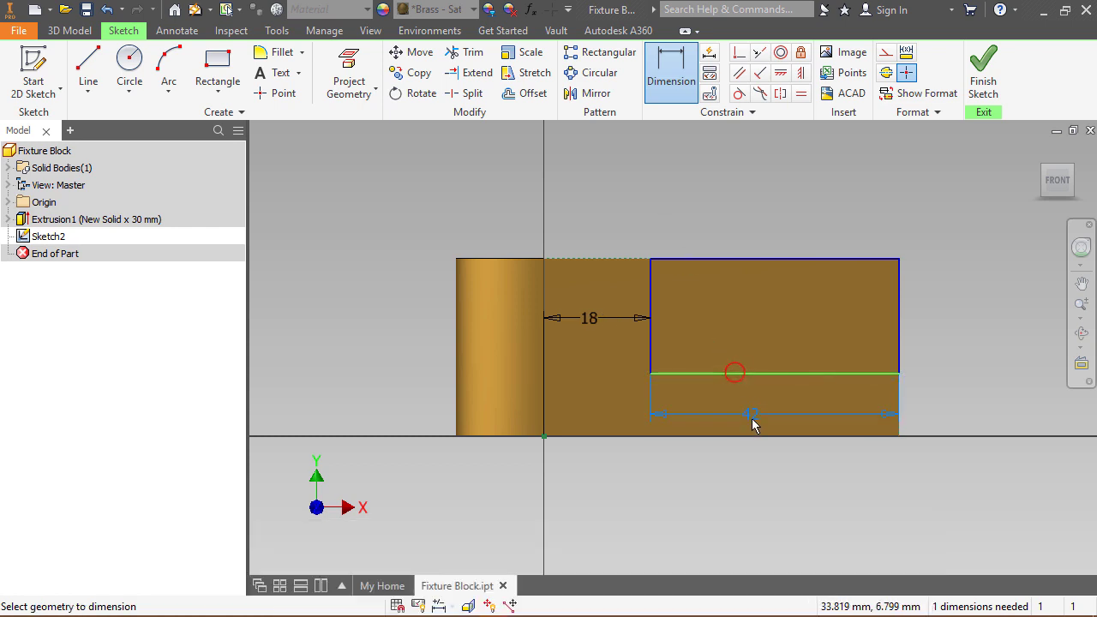
left_click(748, 437)
left_click(748, 437)
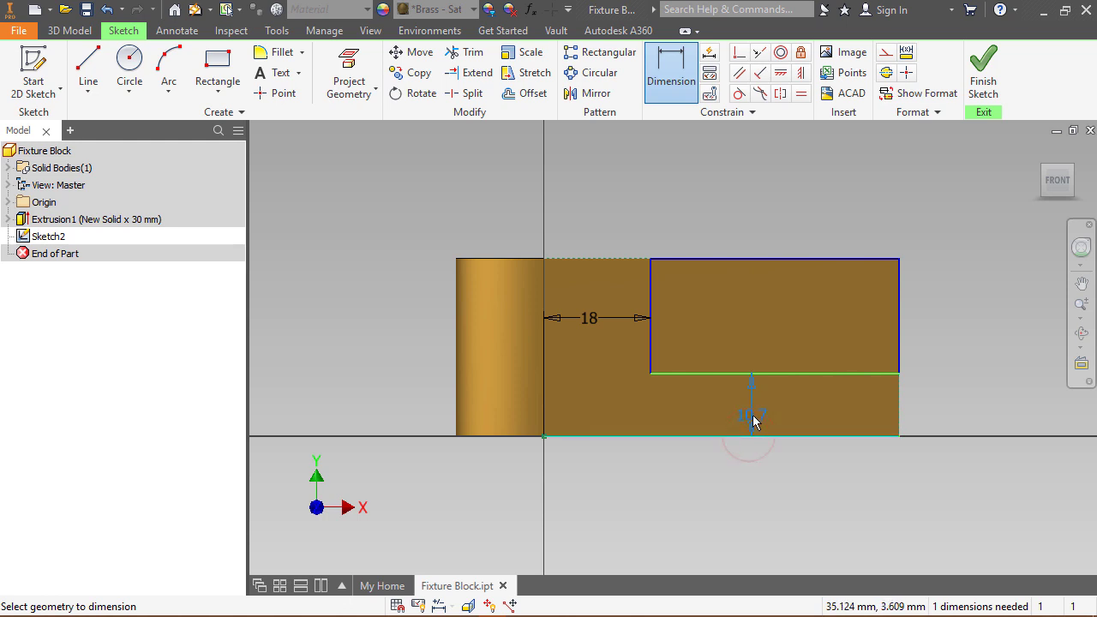
left_click(753, 418)
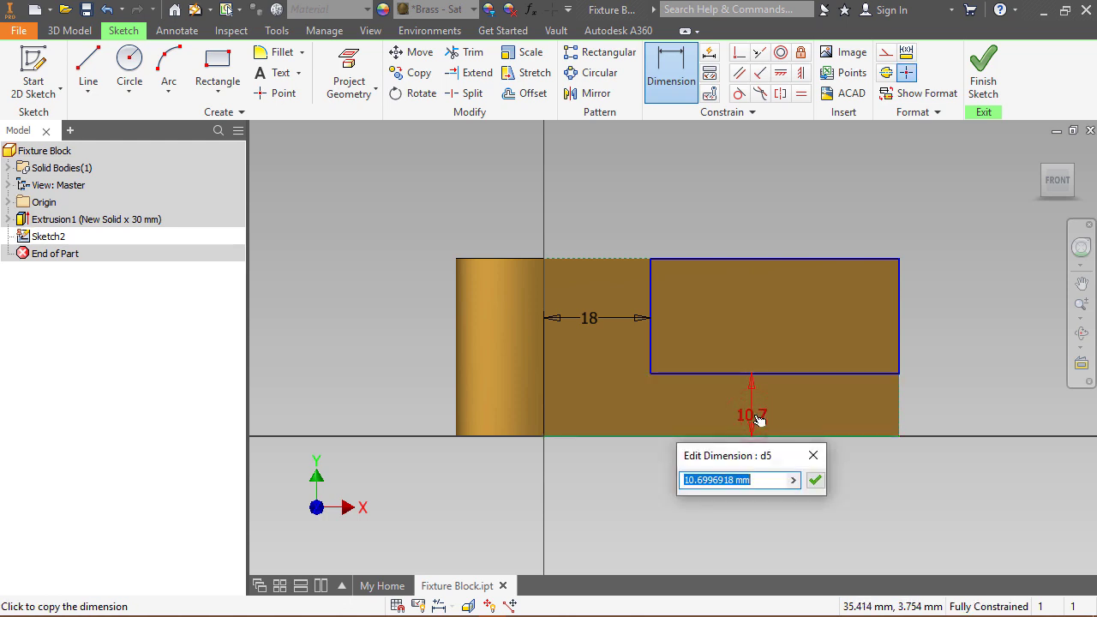
type("9")
key("Return")
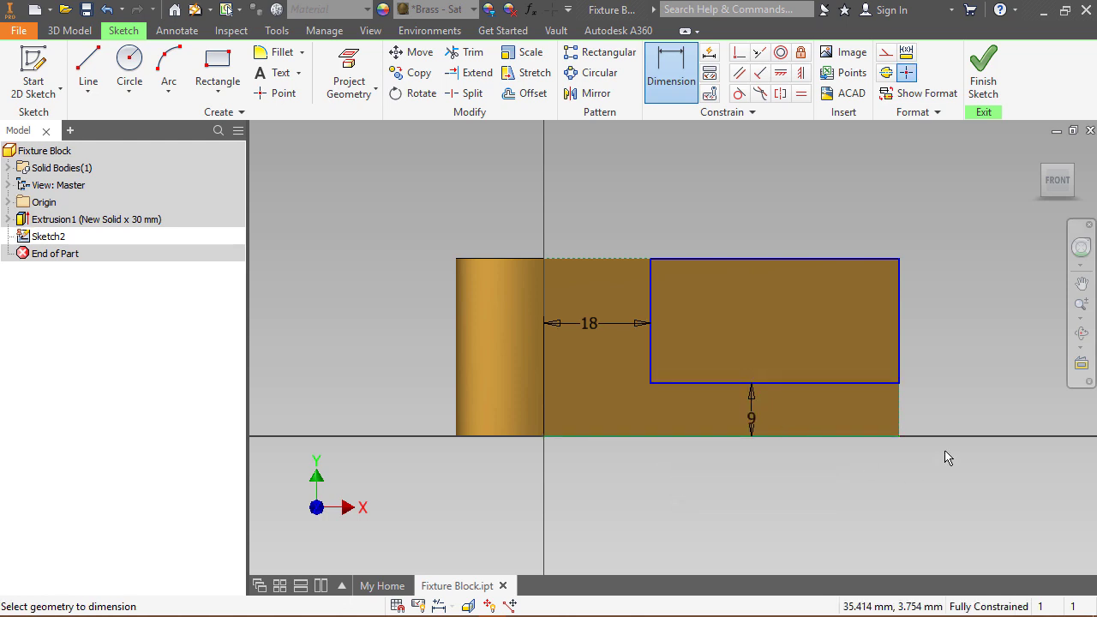
left_click(956, 393)
- Draw a diagonal line from the rectangle's upper-left corner to its lower-right corner and finish the sketch
right_click(772, 190)
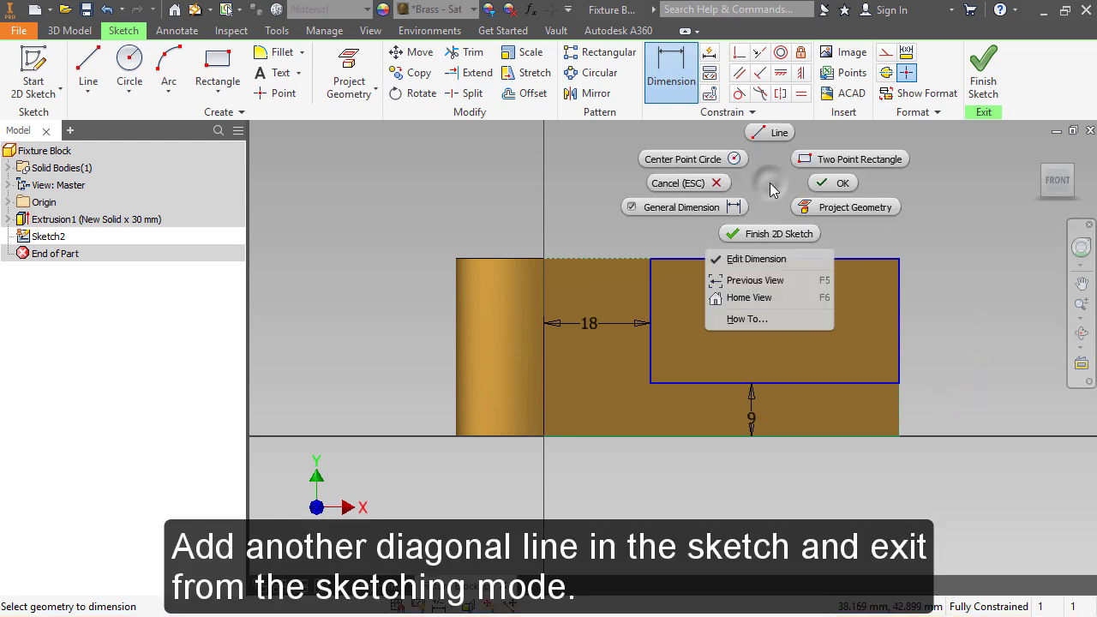
left_click(767, 124)
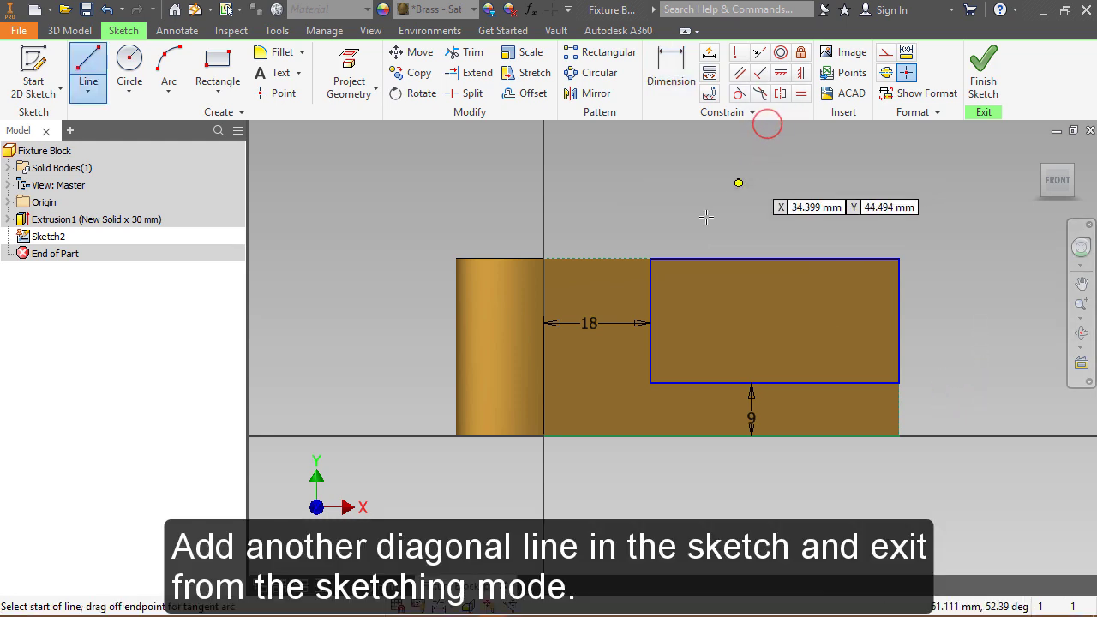
left_click(651, 259)
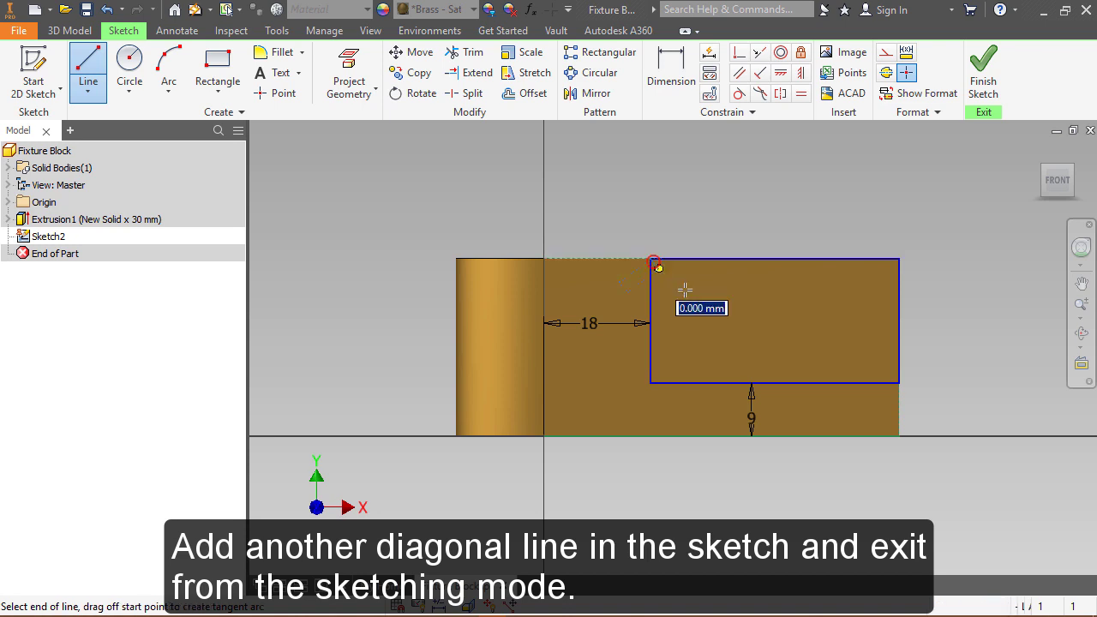
left_click(899, 383)
right_click(949, 268)
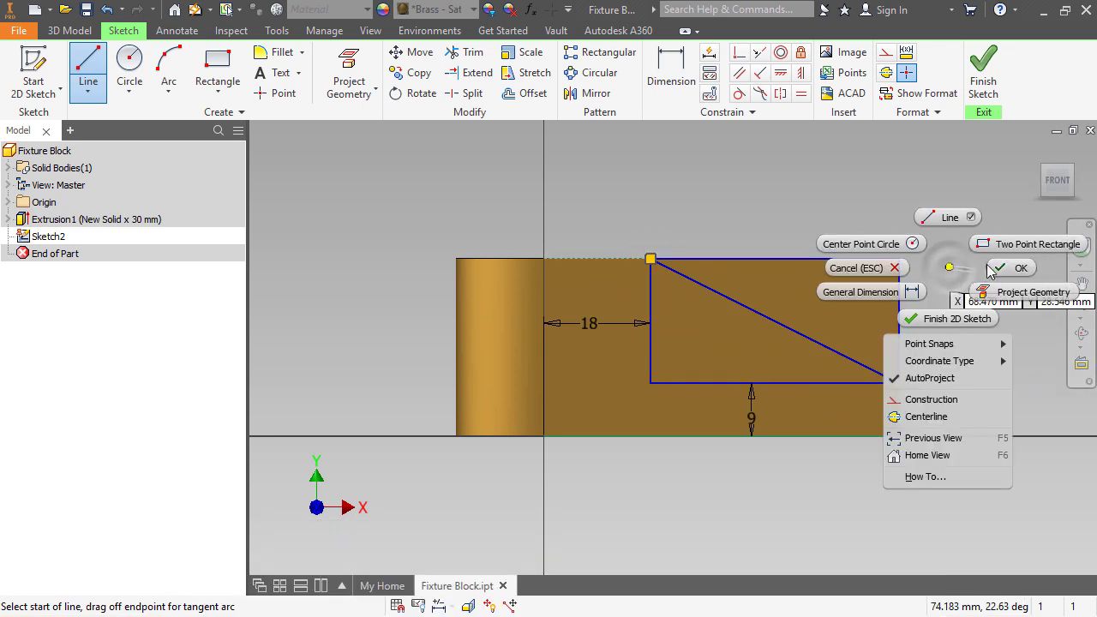
left_click(994, 273)
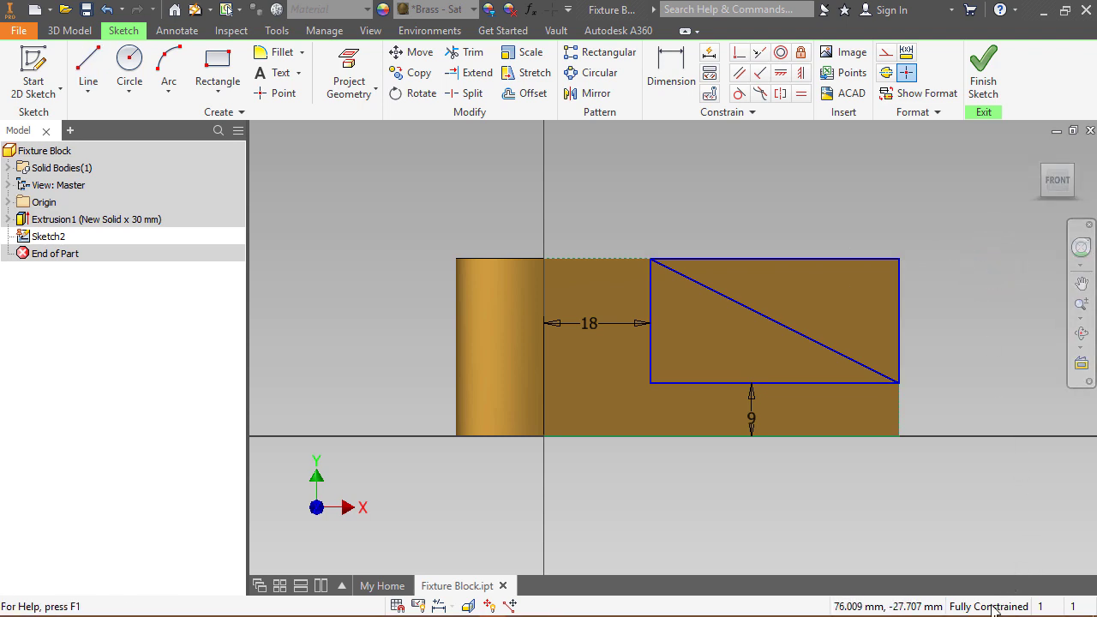
left_click(983, 73)
- Extrude both triangular halves of the rectangle as a cut 11.5 mm deep into the block
left_click(1073, 168)
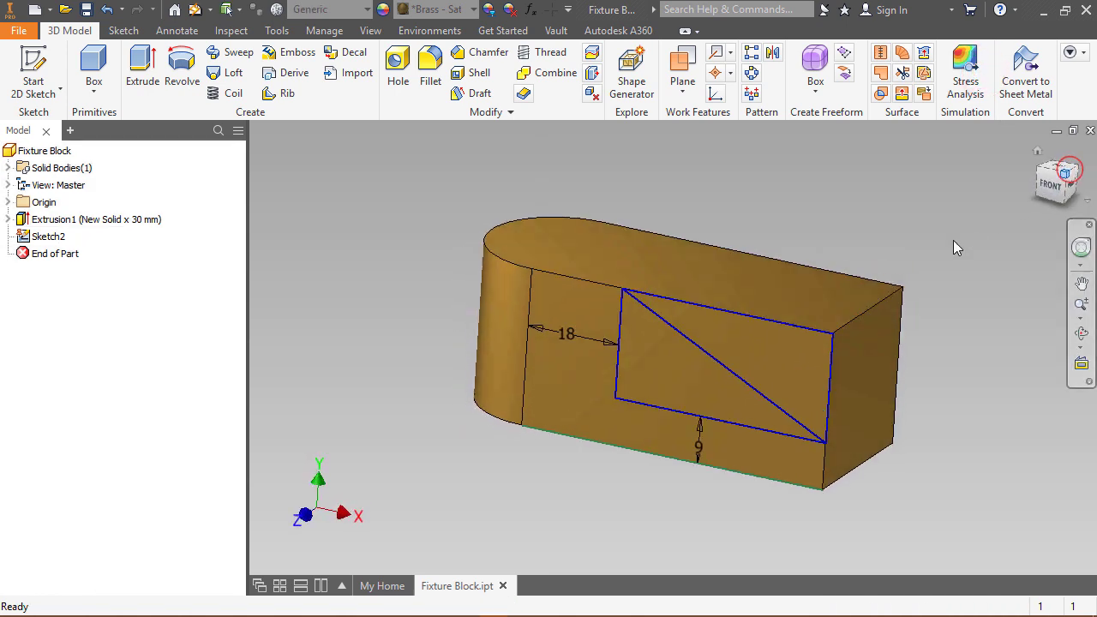
left_click(920, 250)
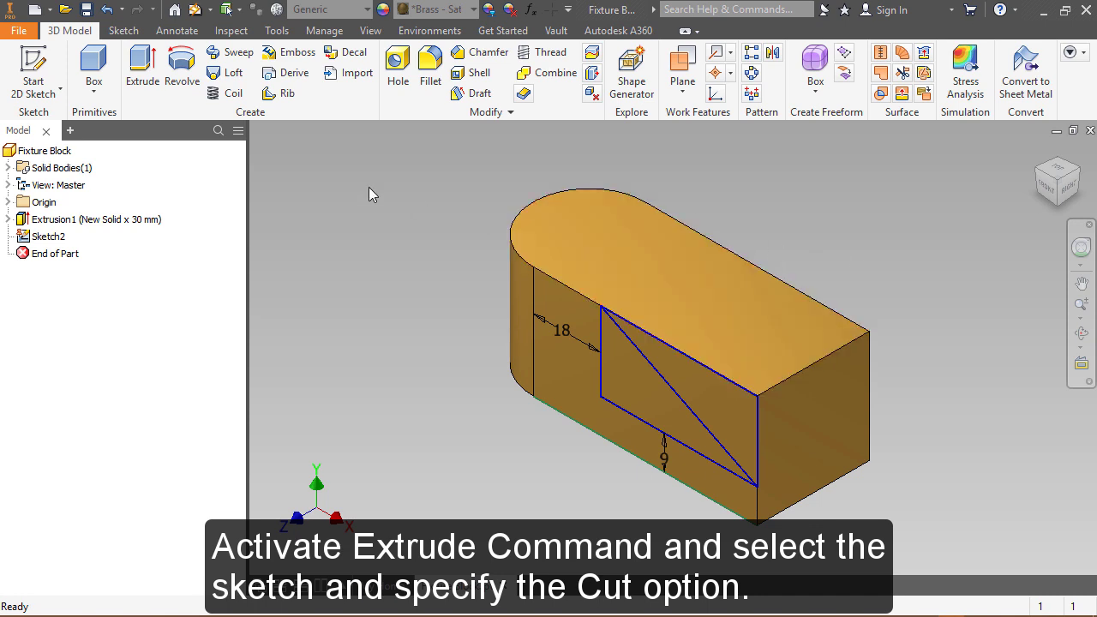
left_click(133, 67)
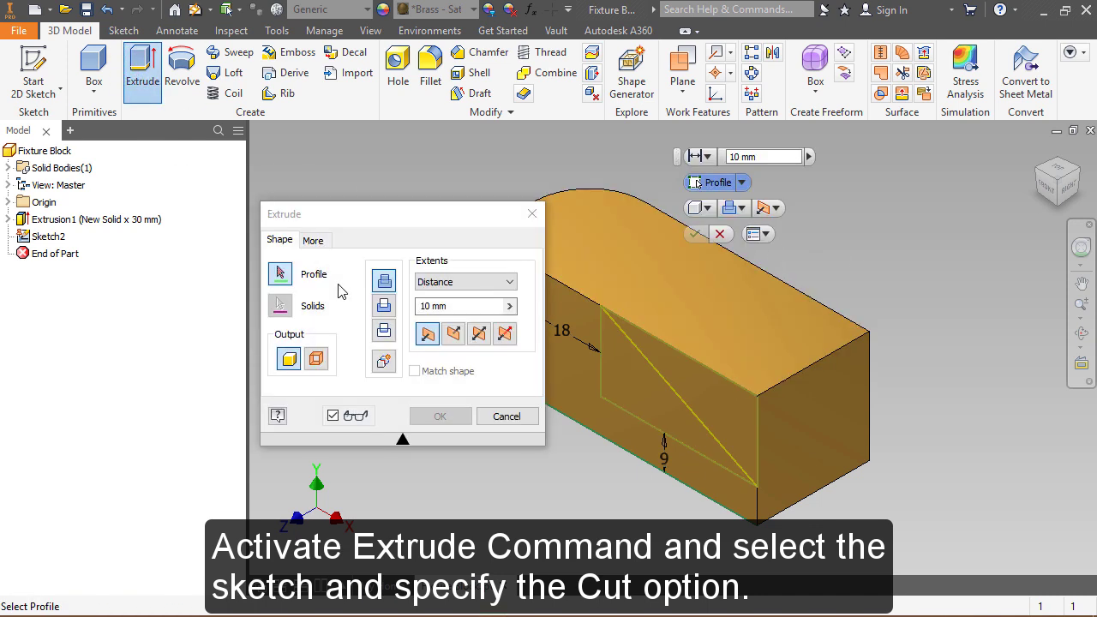
left_click(619, 375)
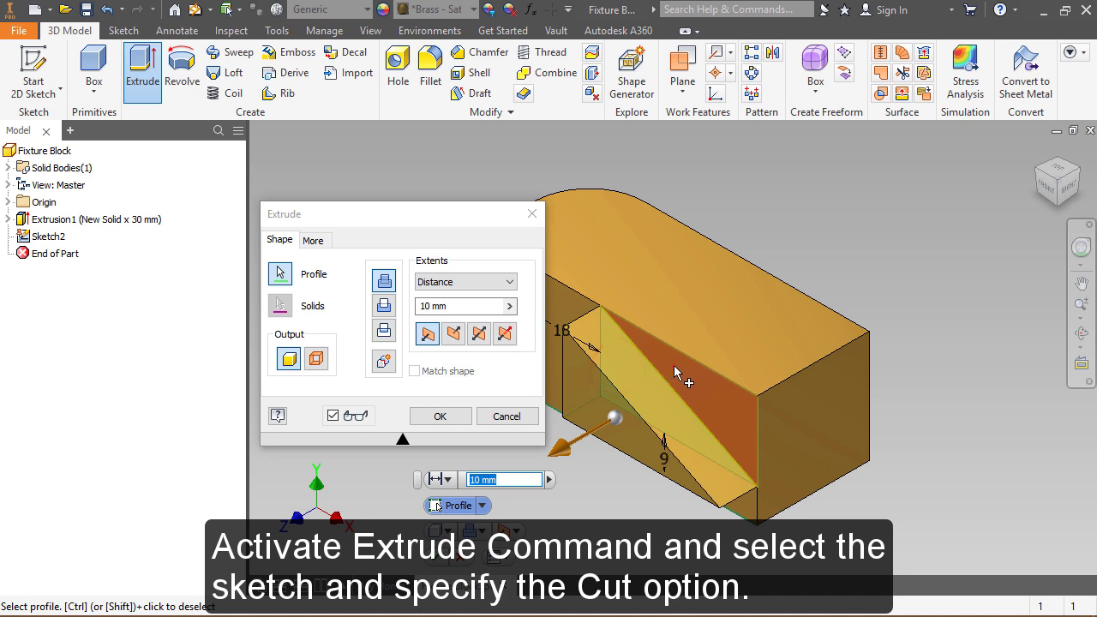
left_click(674, 369)
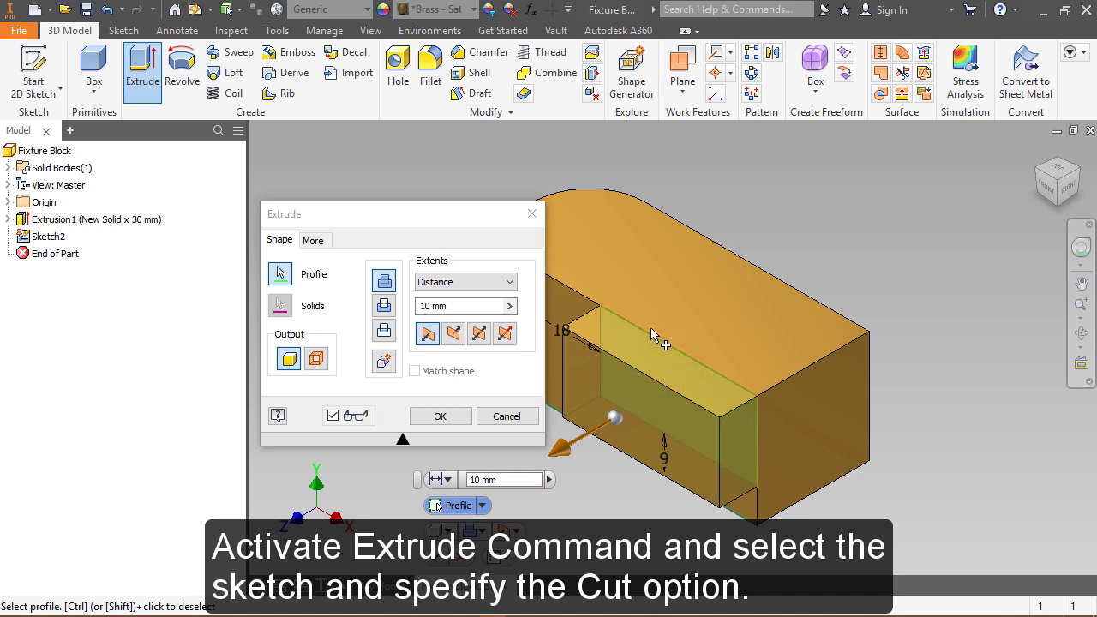
left_click(385, 307)
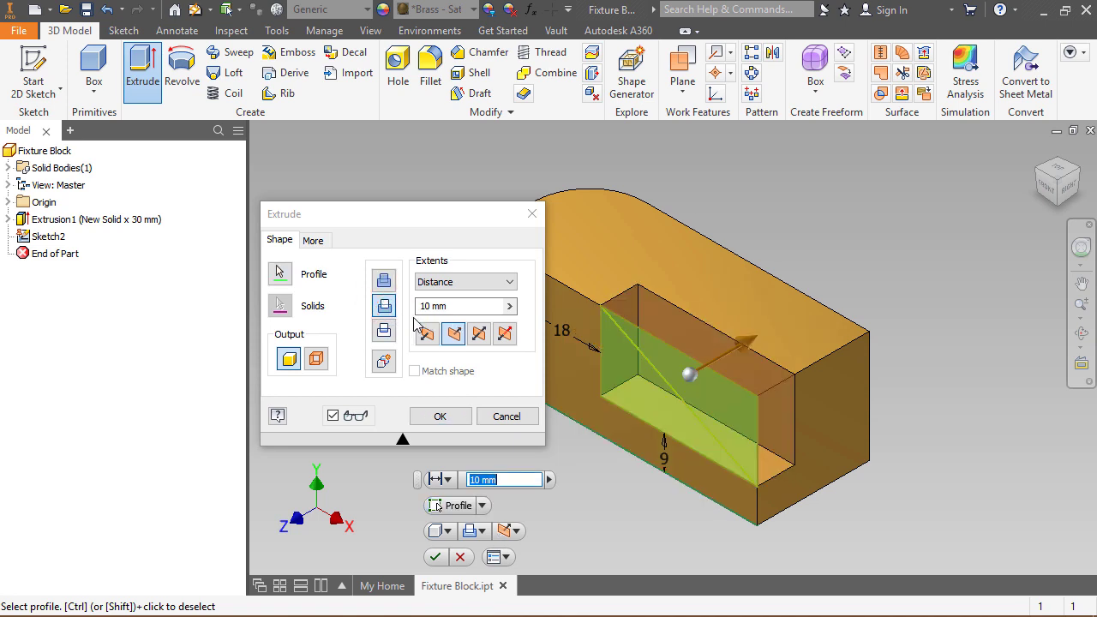
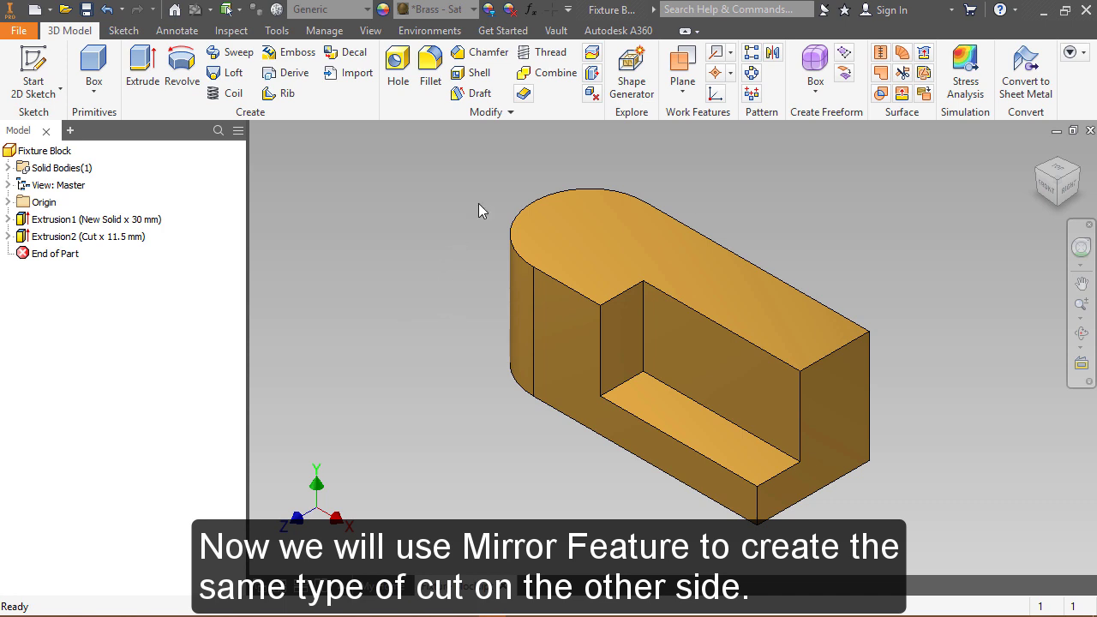
- Mirror the Extrusion2 cut about the origin's XY plane
left_click(773, 55)
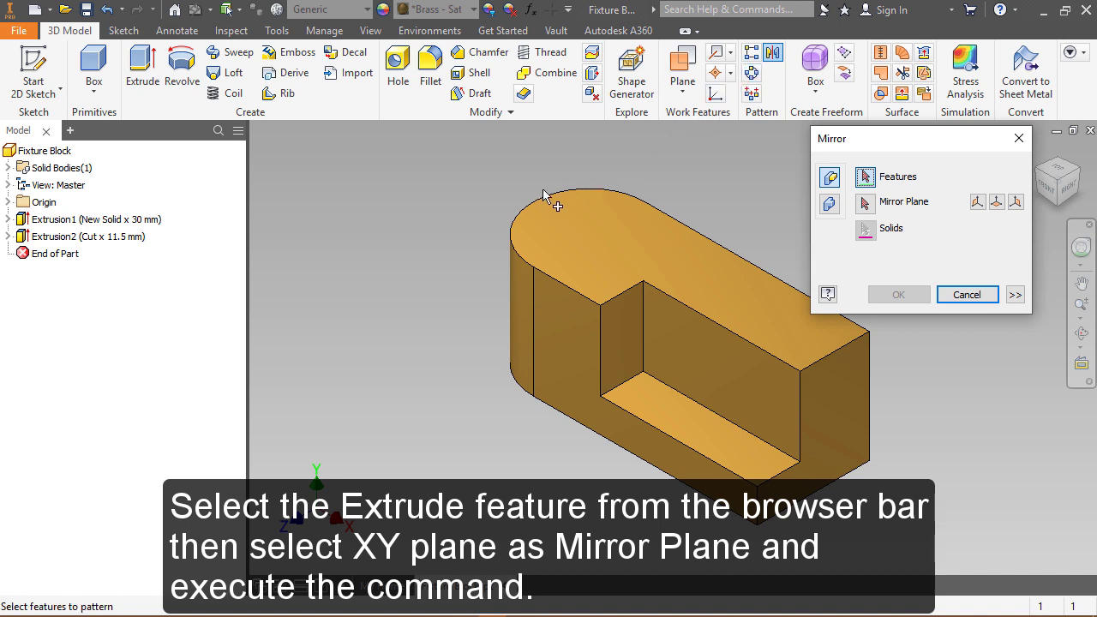
left_click(112, 243)
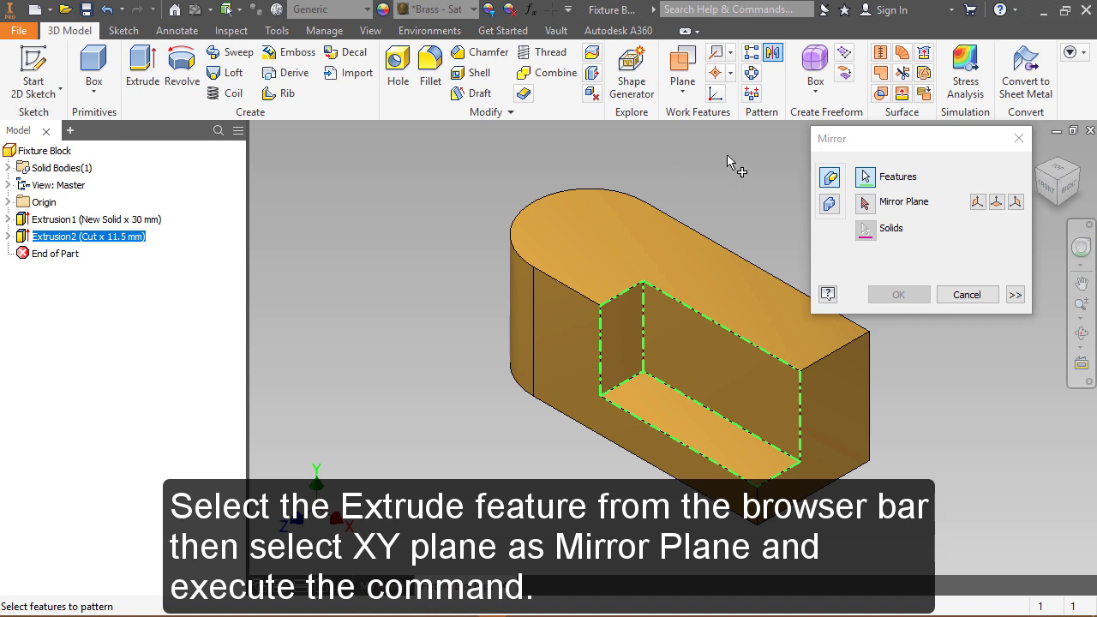
left_click(867, 204)
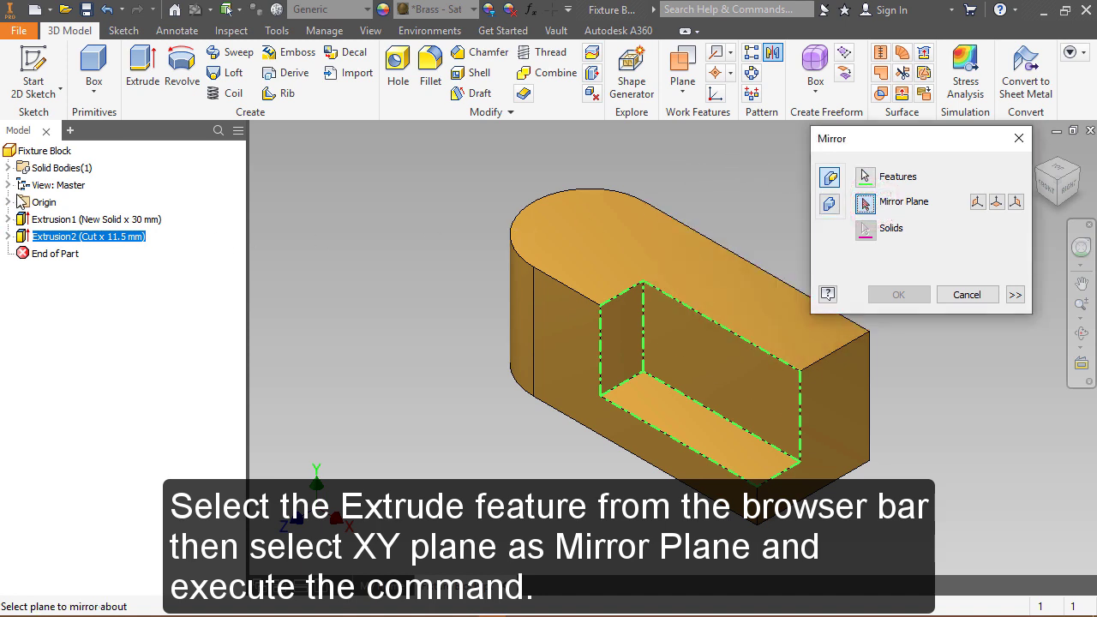
left_click(8, 202)
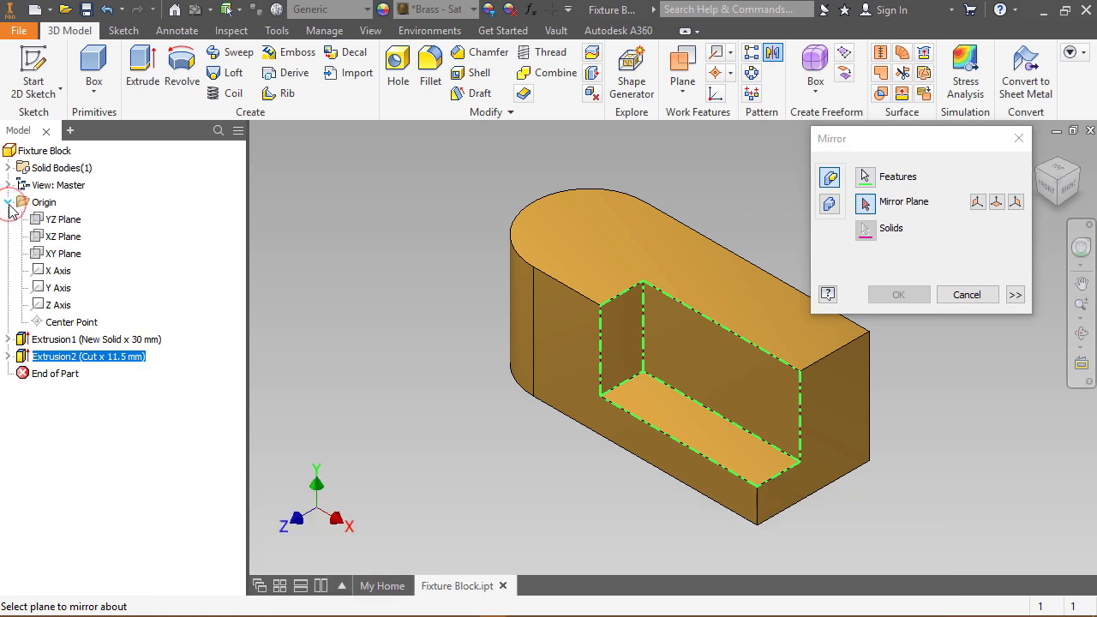
left_click(65, 254)
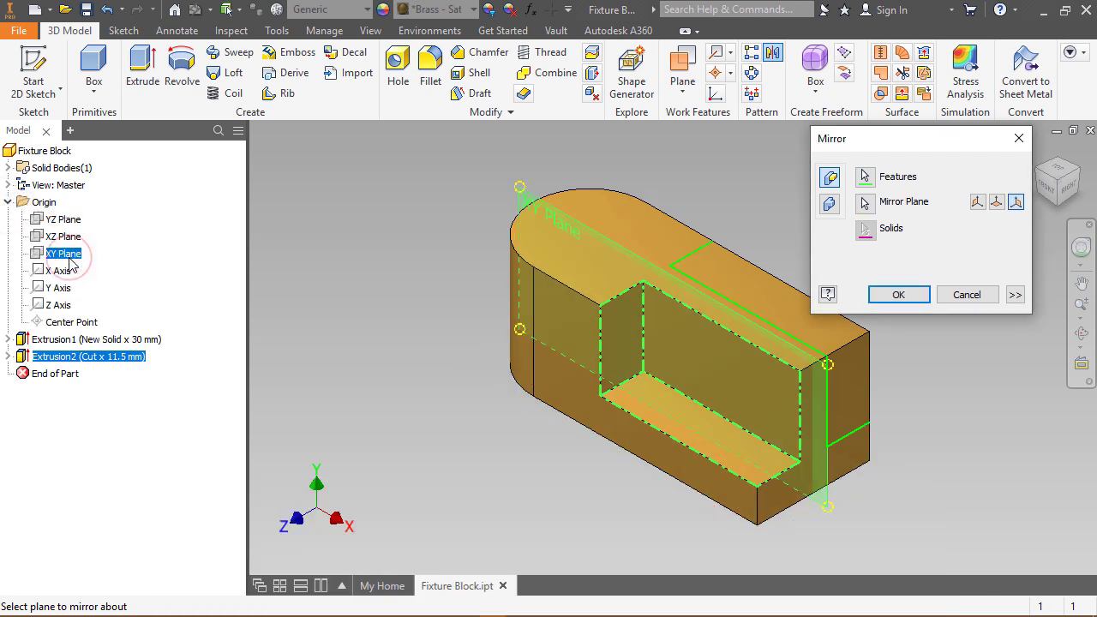
left_click(899, 295)
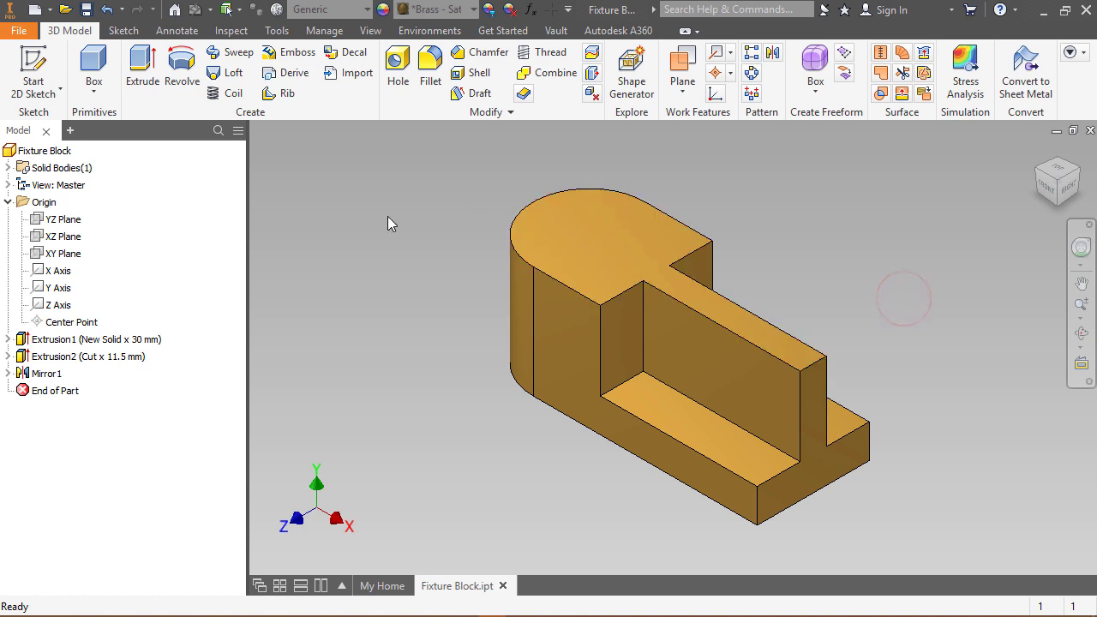
- Turn on the visibility of Sketch2 under Extrusion2
left_click(9, 356)
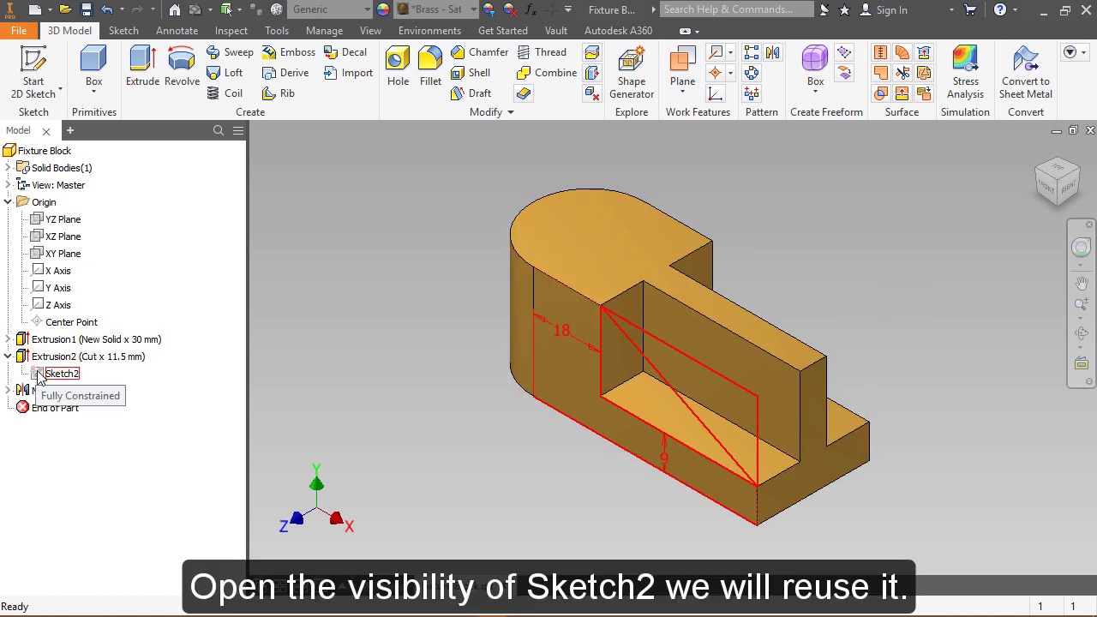
right_click(39, 377)
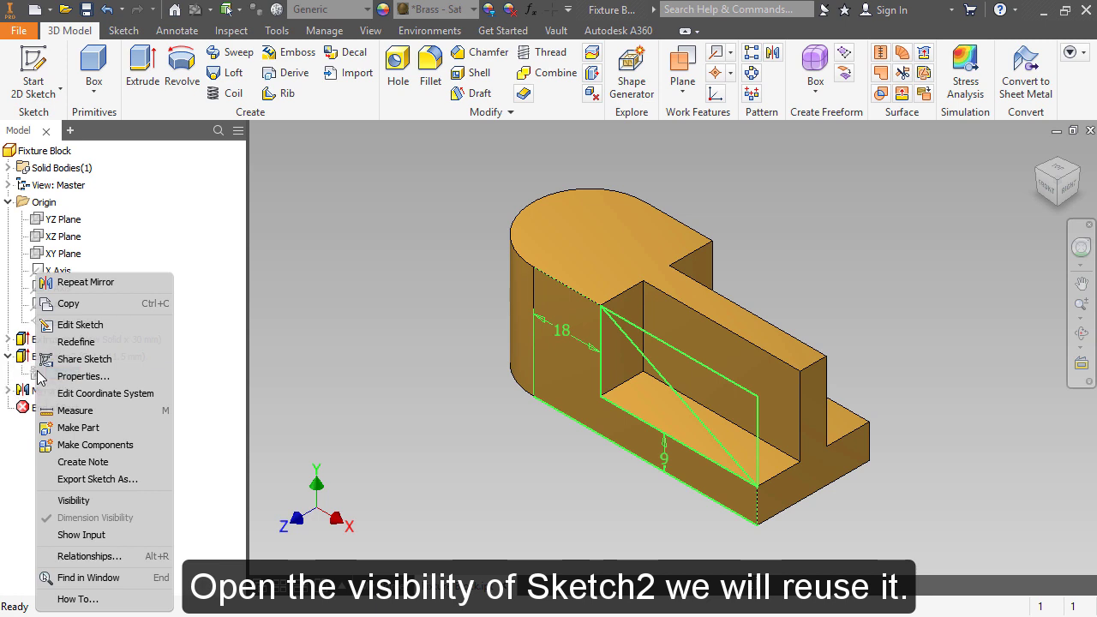
left_click(63, 501)
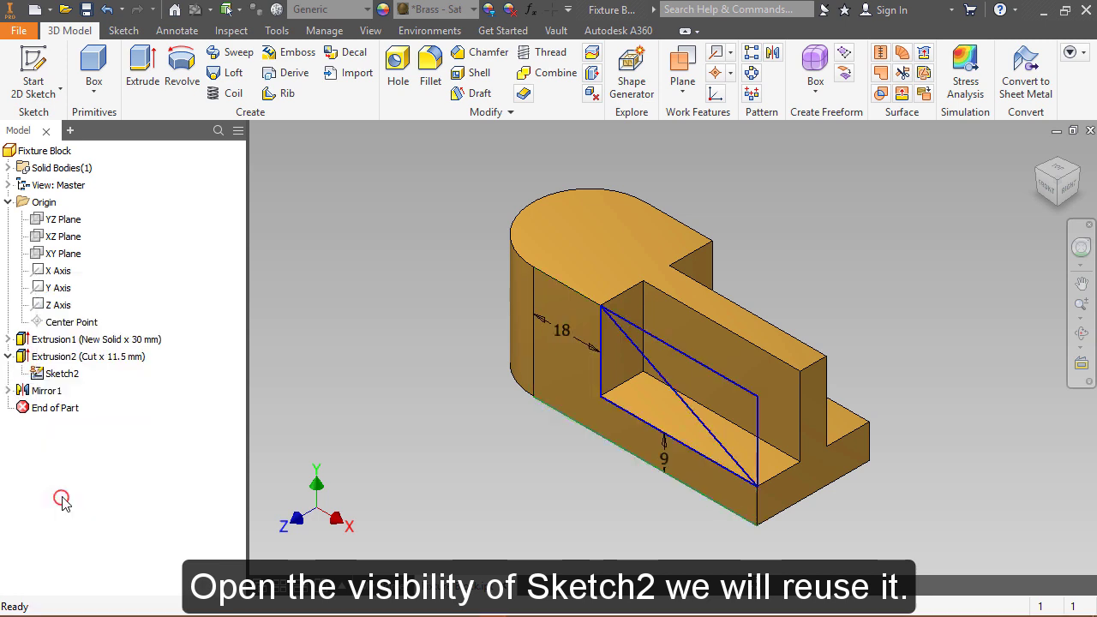
left_click(398, 367)
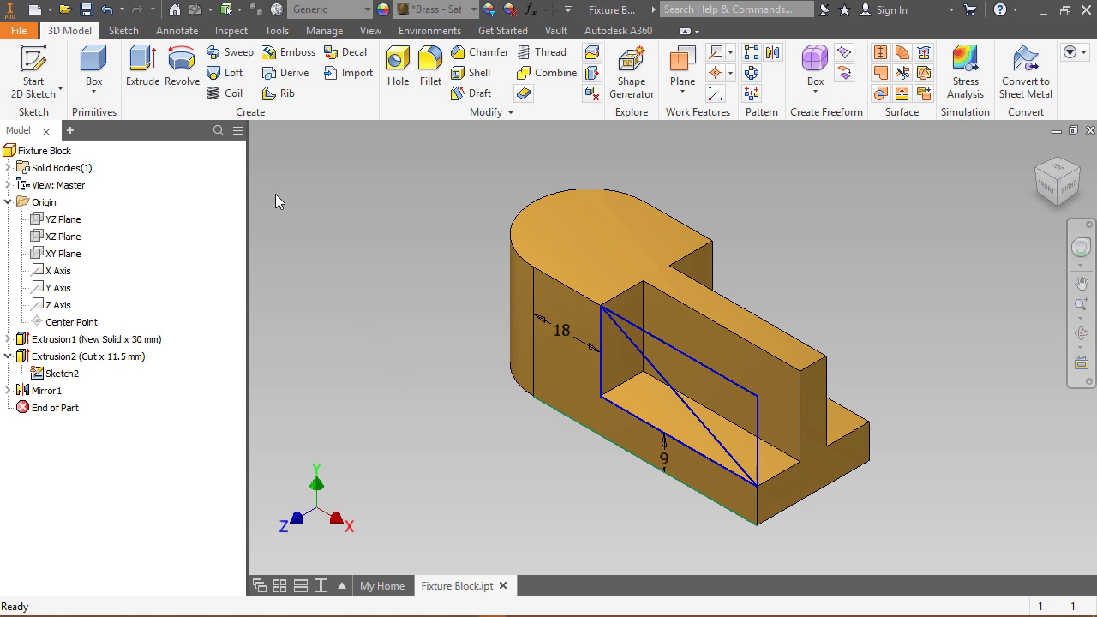
- Extrude the upper triangle of Sketch2 as a cut into the block with All extents, and hide Sketch2
left_click(142, 66)
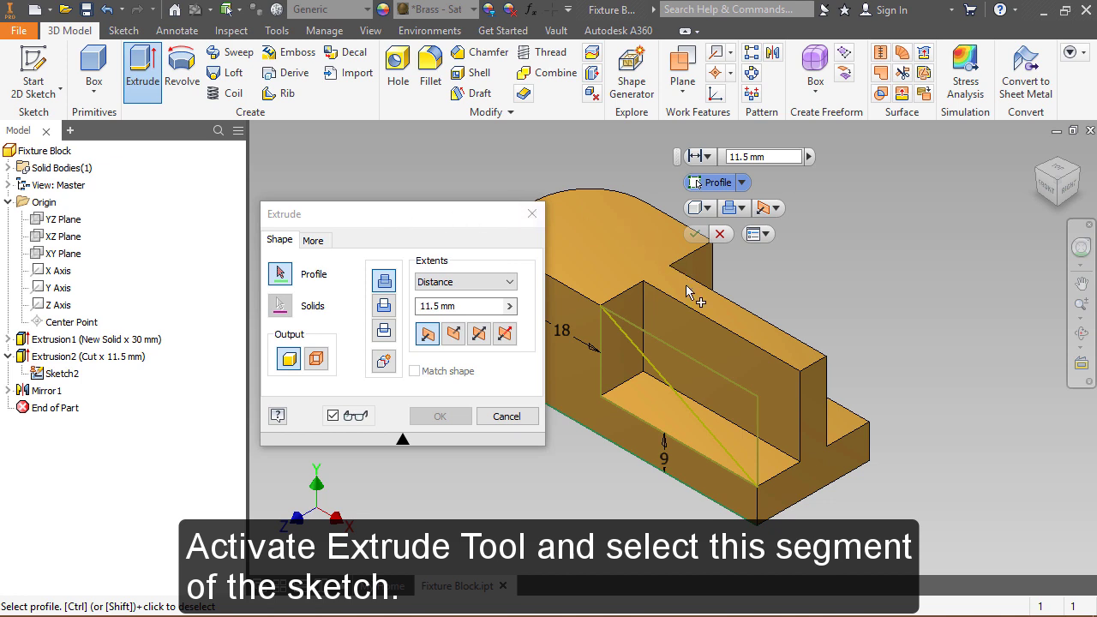
left_click(699, 374)
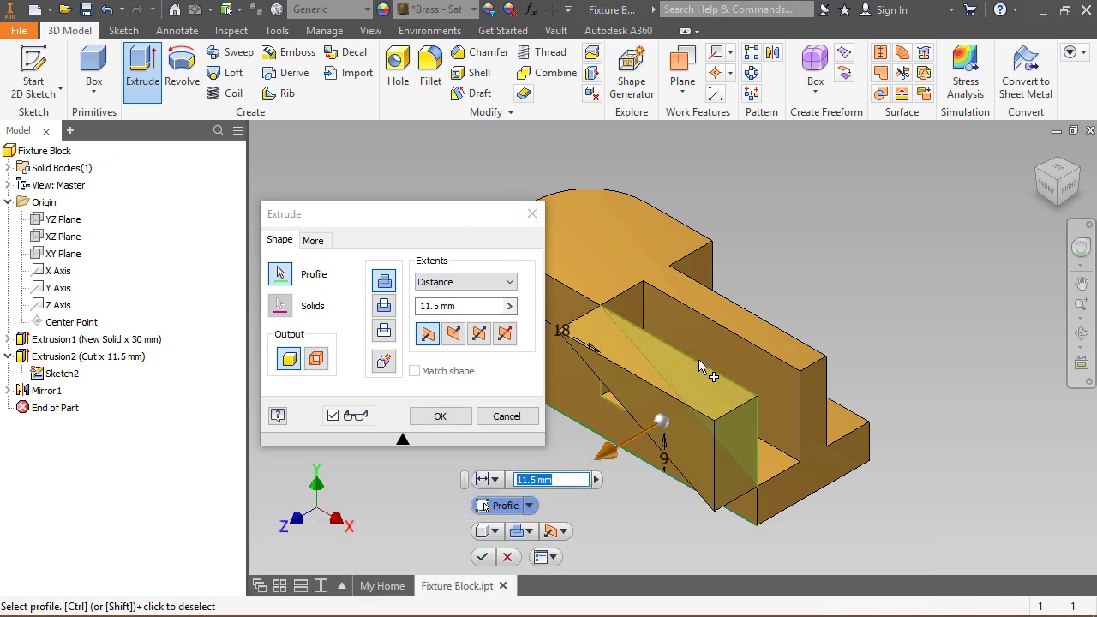
left_click(454, 336)
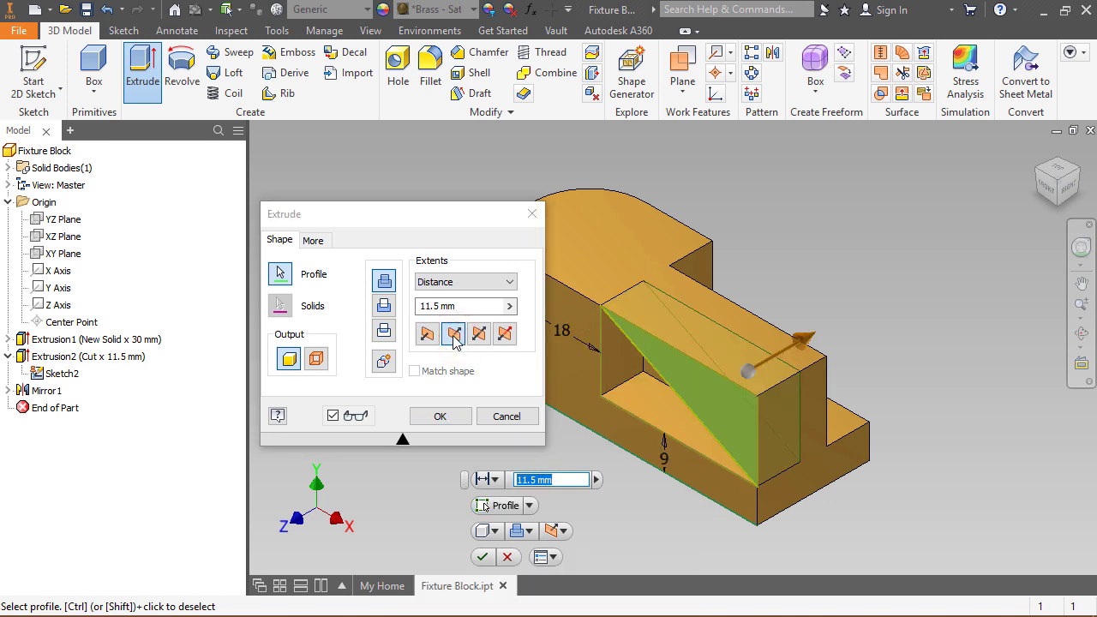
left_click(465, 284)
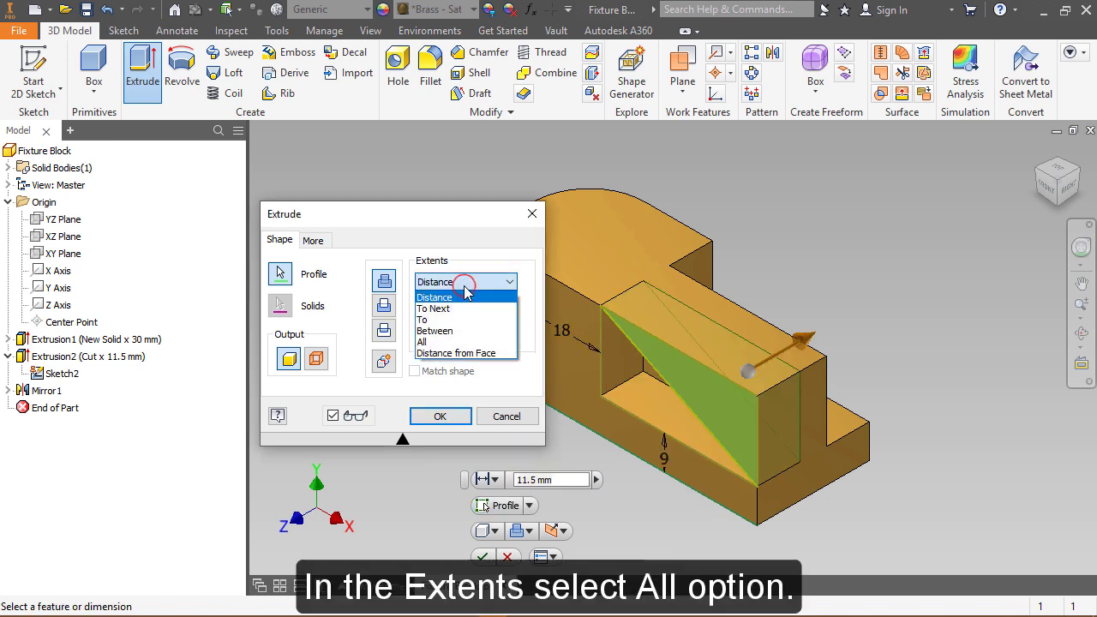
left_click(449, 342)
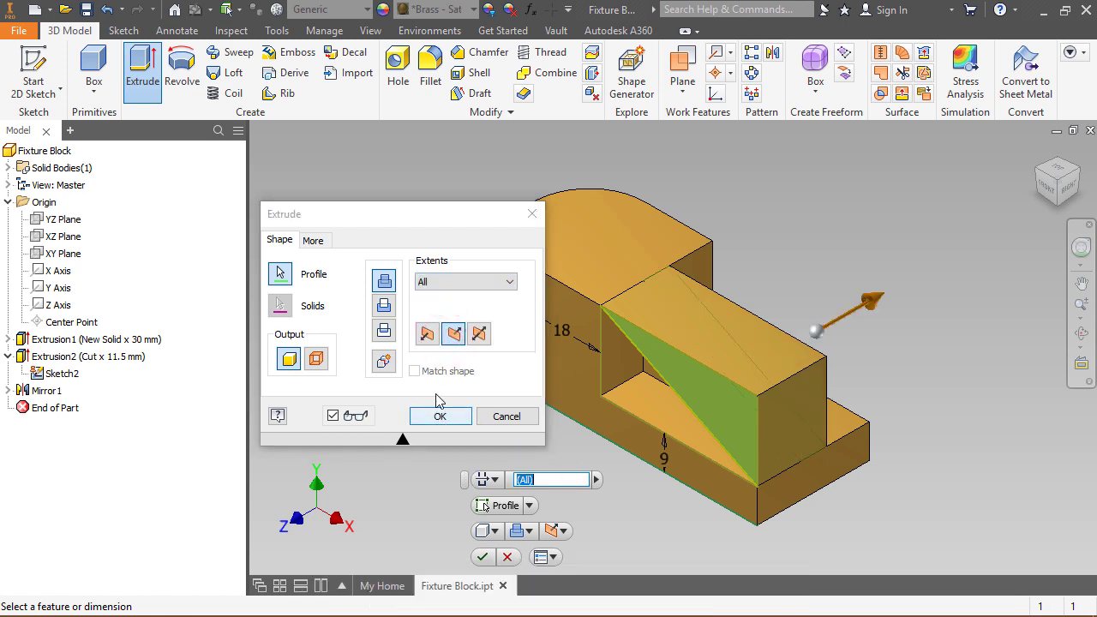
left_click(385, 306)
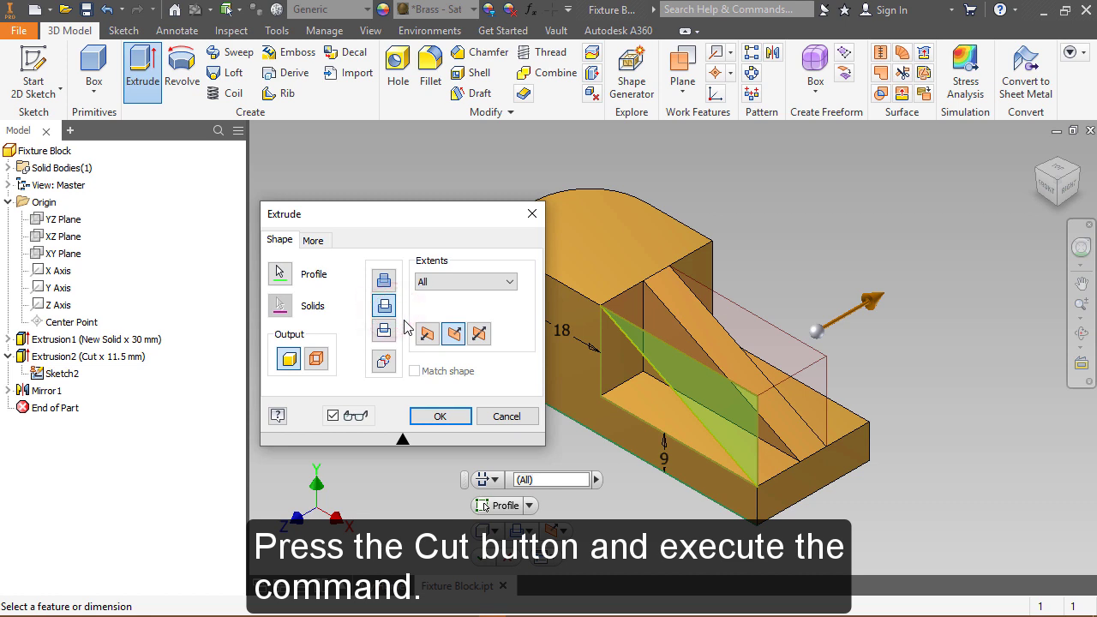
left_click(440, 417)
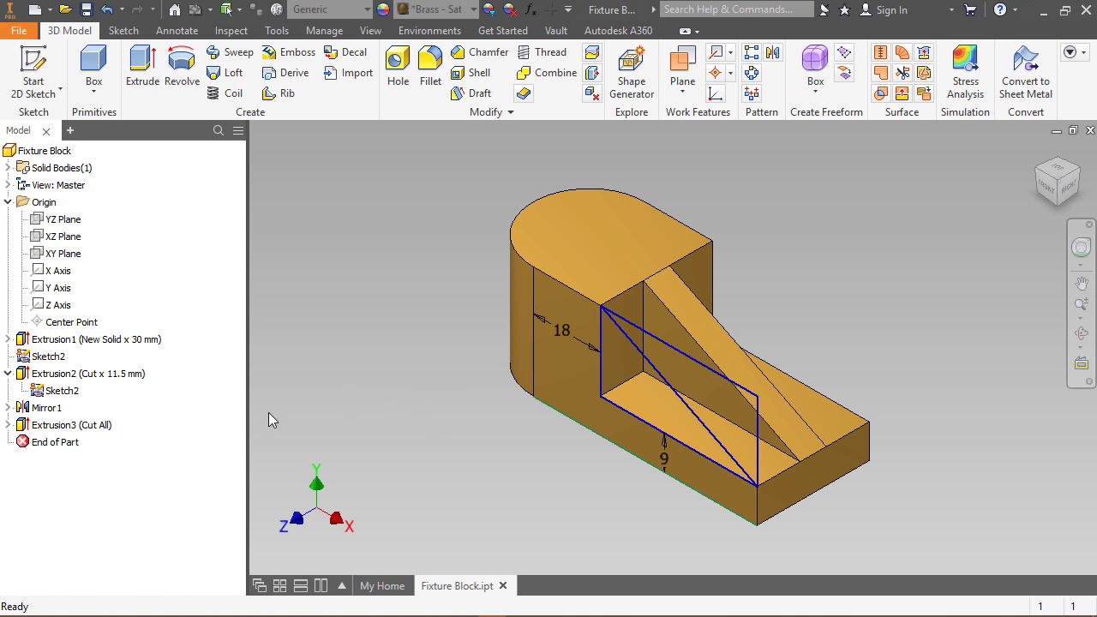
right_click(57, 393)
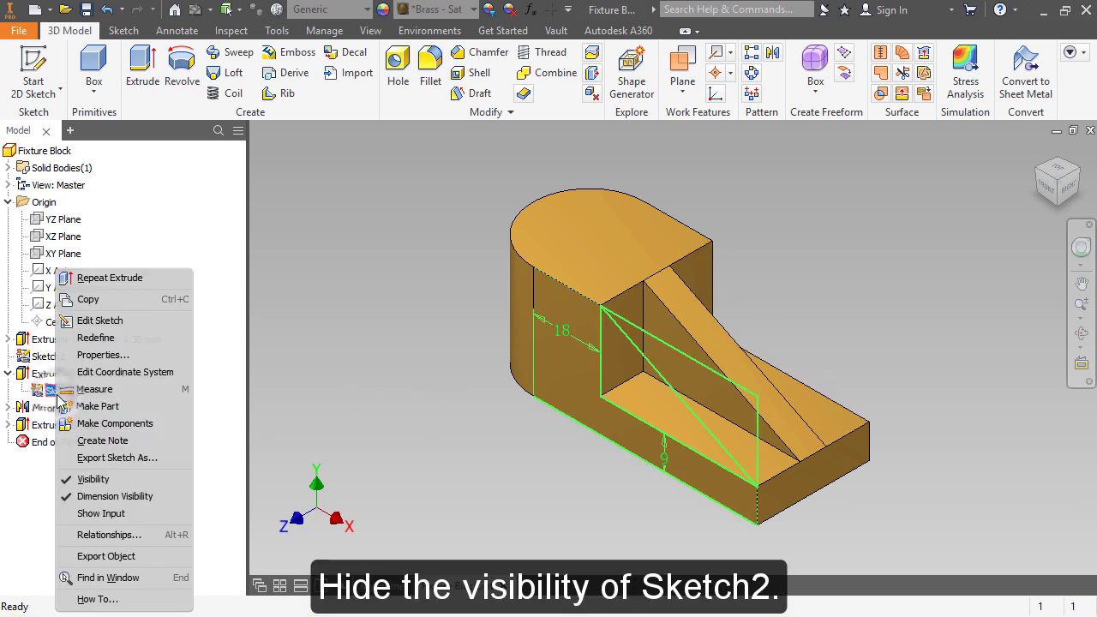
left_click(82, 478)
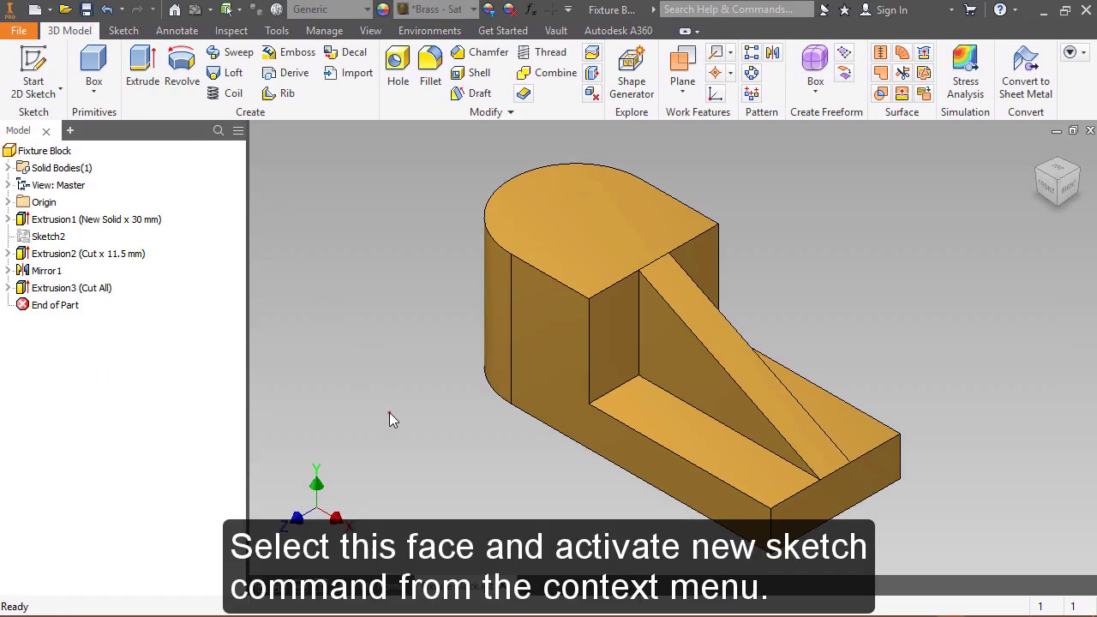
- Start a new 2D sketch on the flat ledge beside the rib and turn the top view so the block lies horizontally
left_click(389, 412)
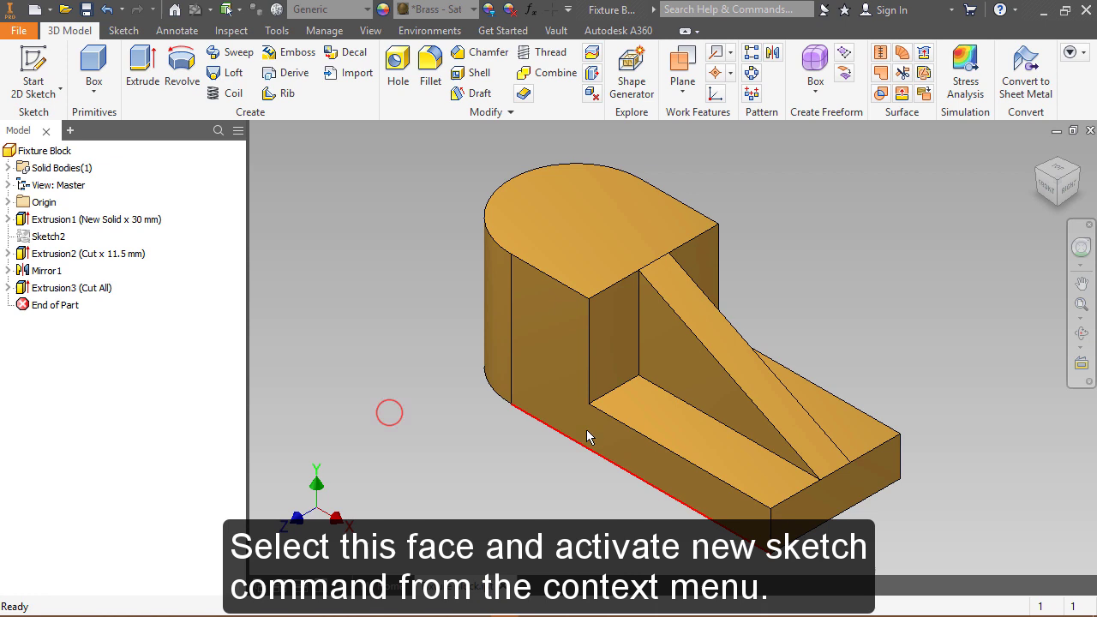
left_click(667, 421)
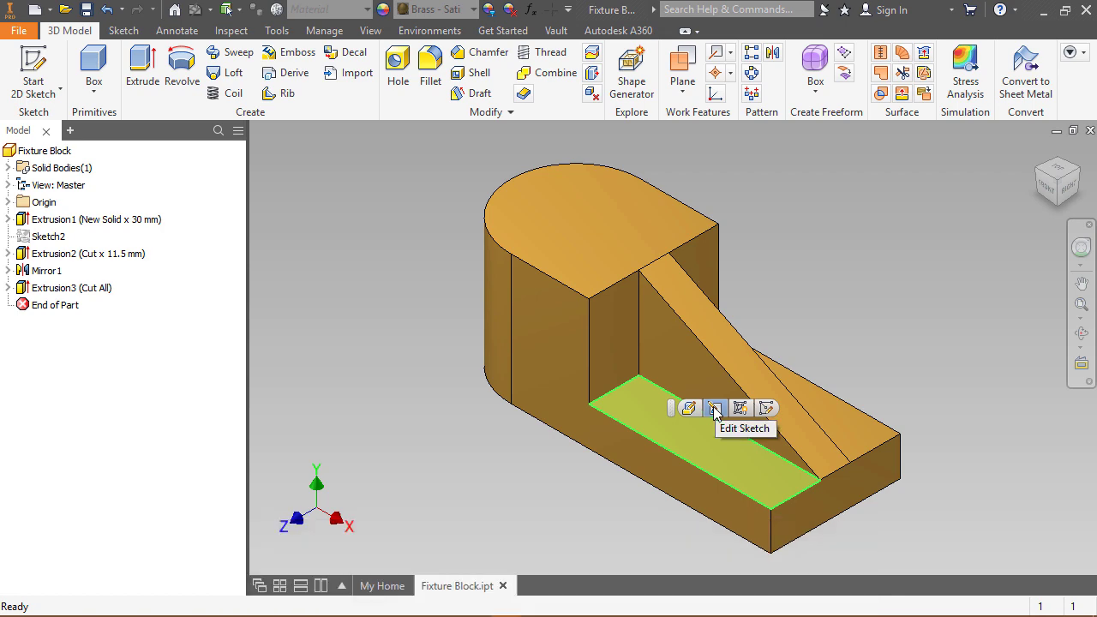
left_click(770, 411)
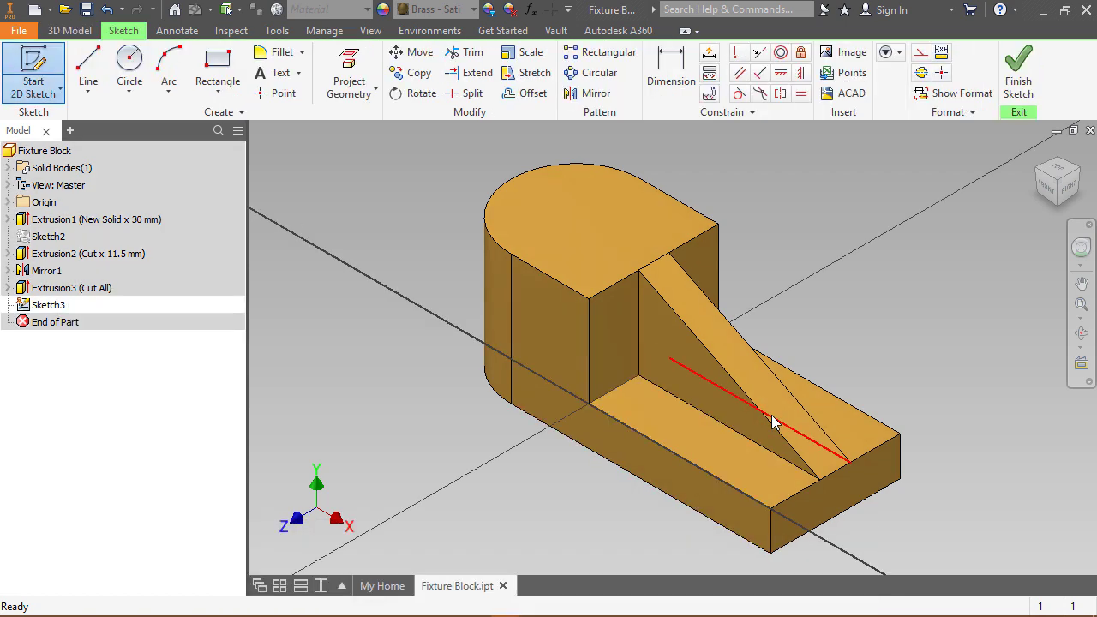
left_click(1055, 171)
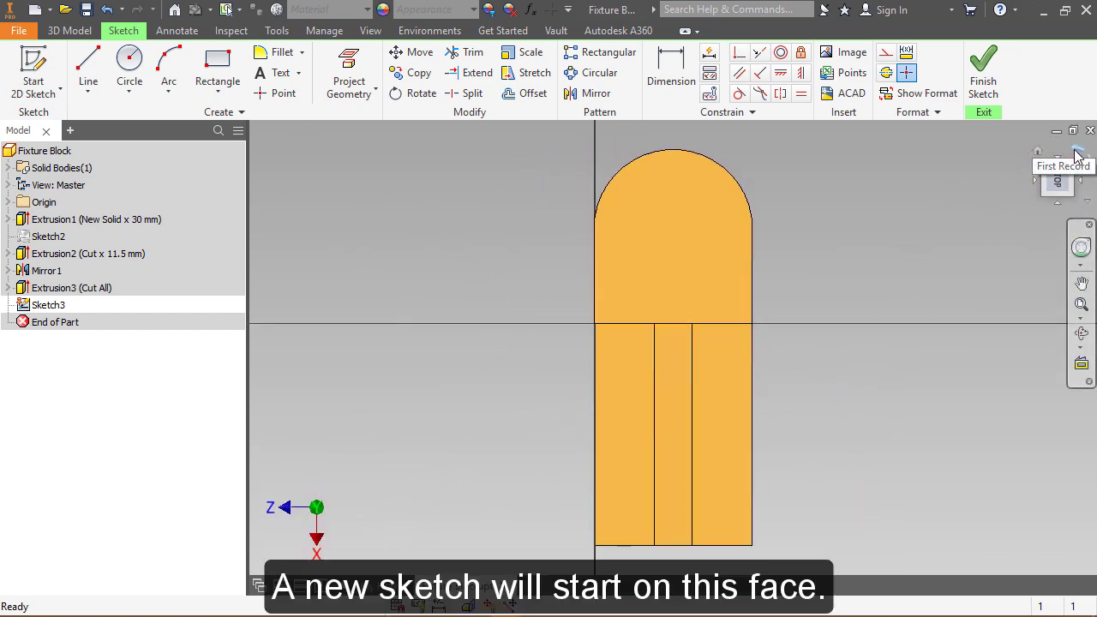
left_click(1073, 151)
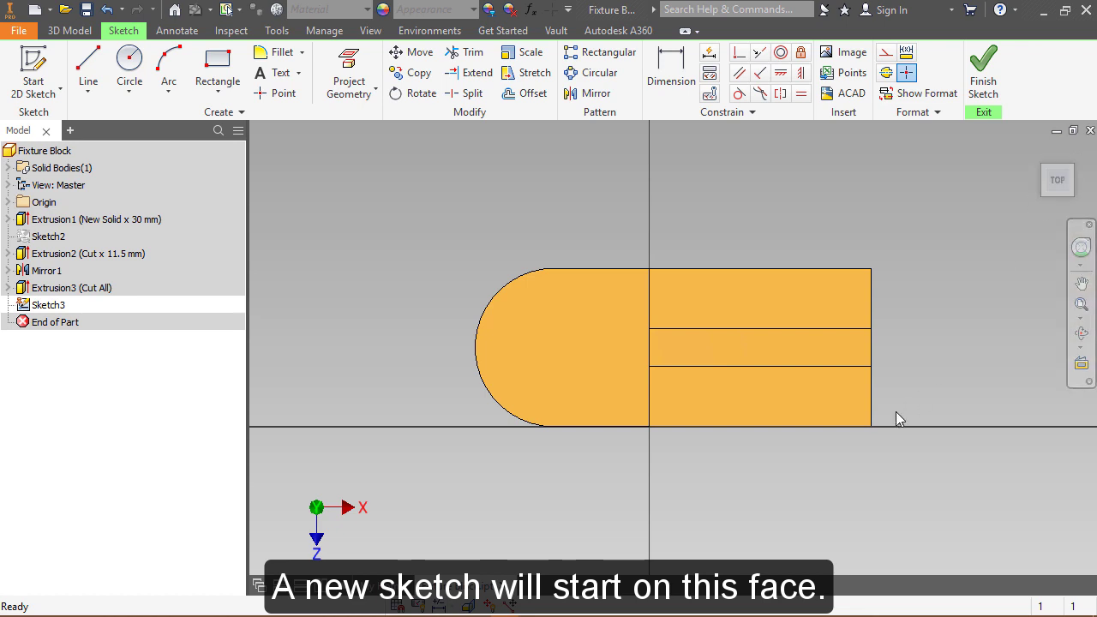
- Draw a diagonal line across the ledge's outer corner, spanning about 9.9 mm along the long edge and about 6.6 mm along the end edge
scroll(865, 401, "up", 3)
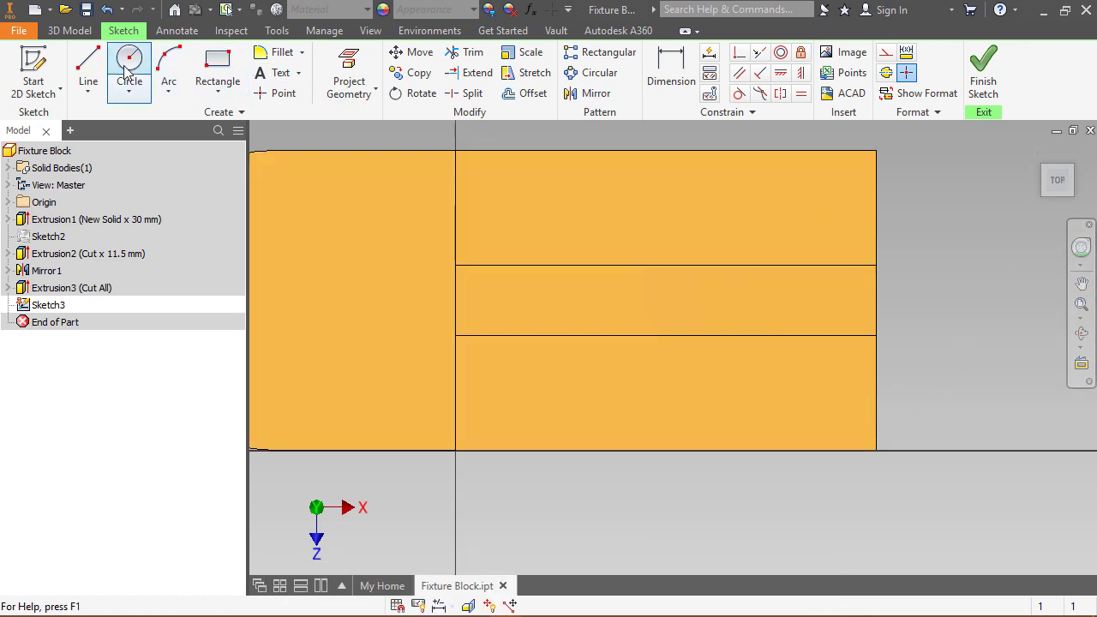
left_click(89, 69)
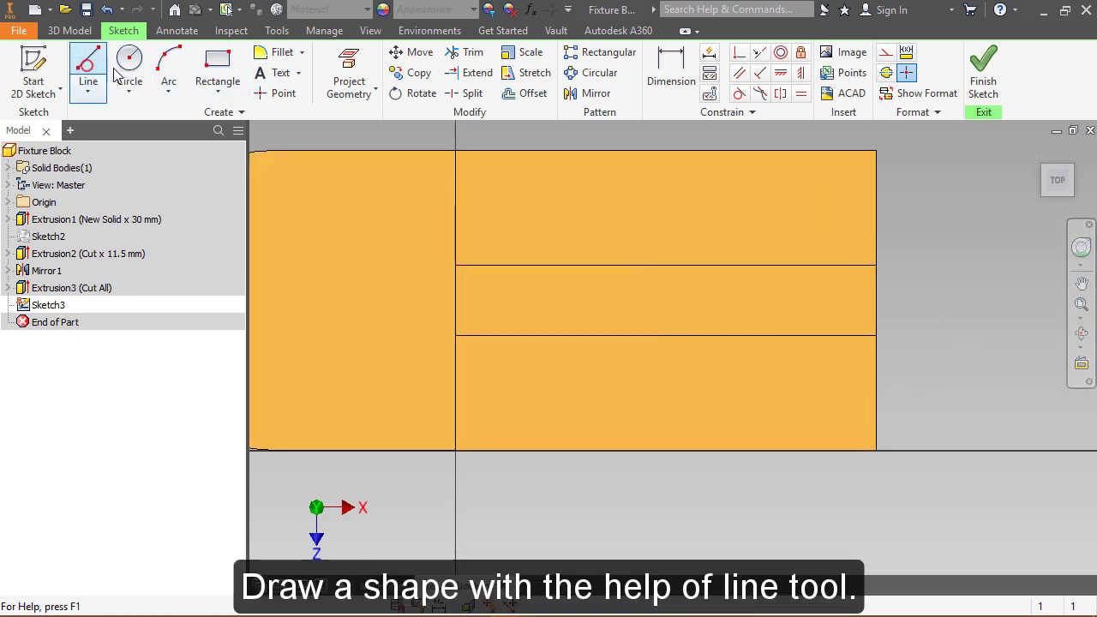
left_click(876, 383)
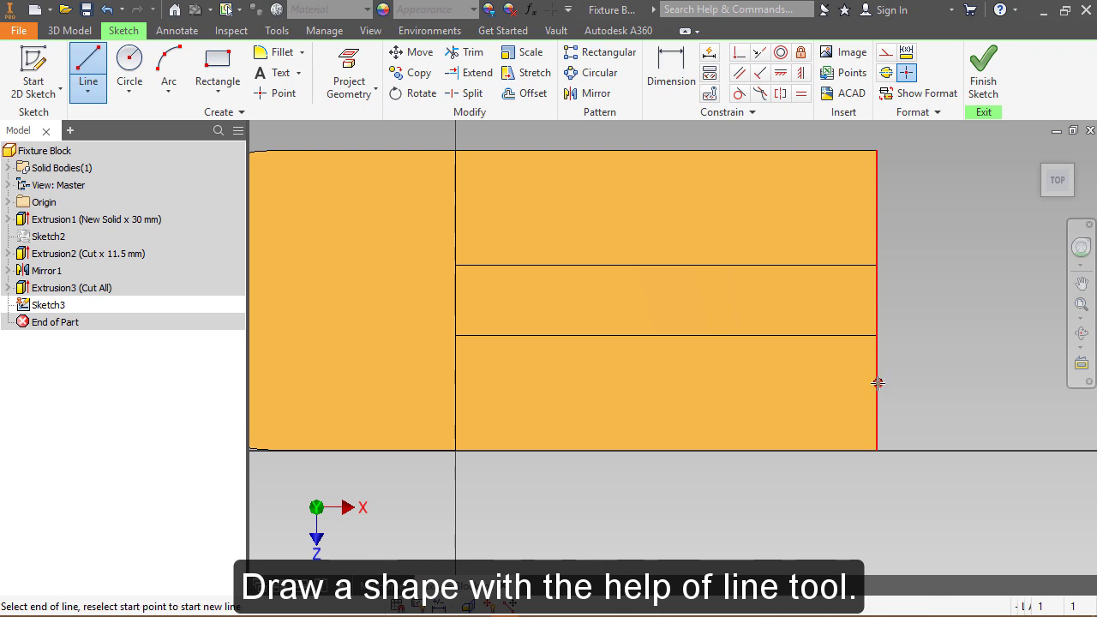
left_click(778, 453)
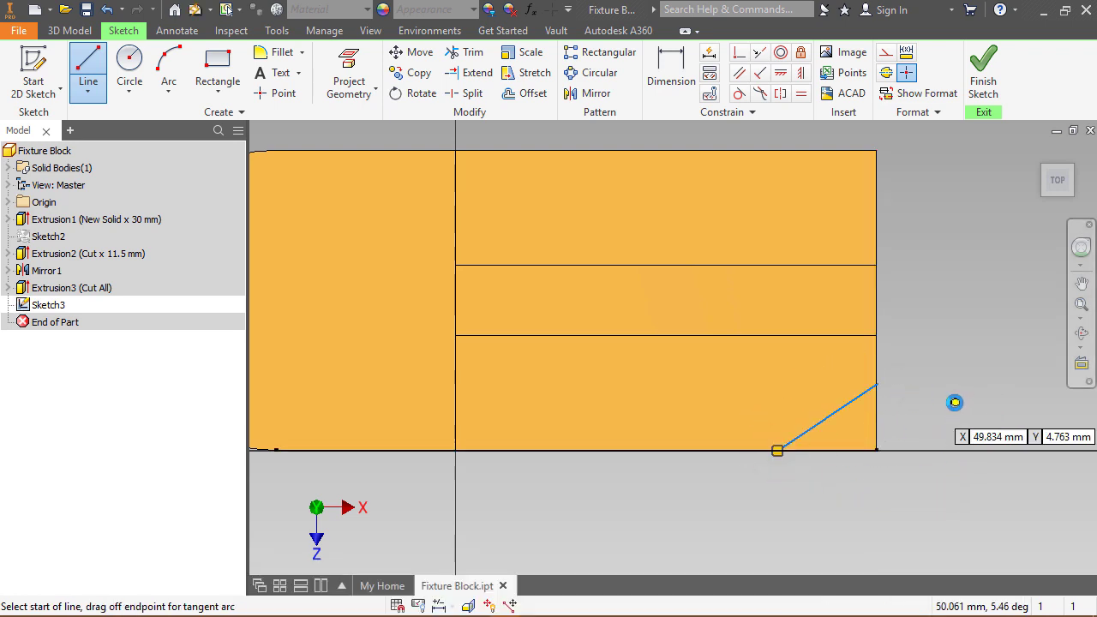
right_click(954, 402)
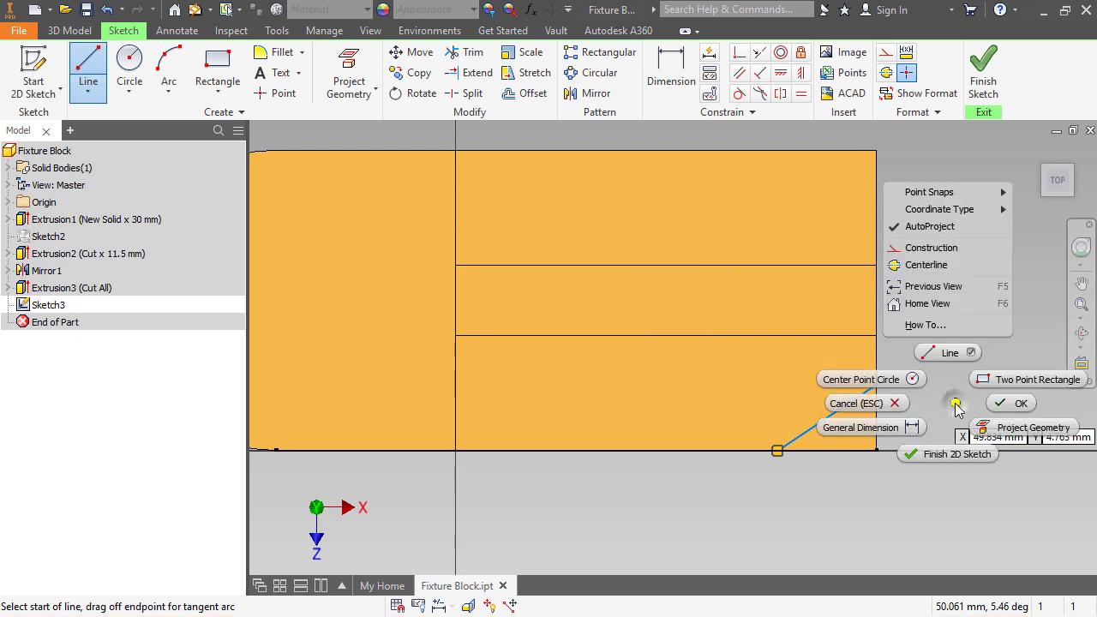
left_click(1011, 408)
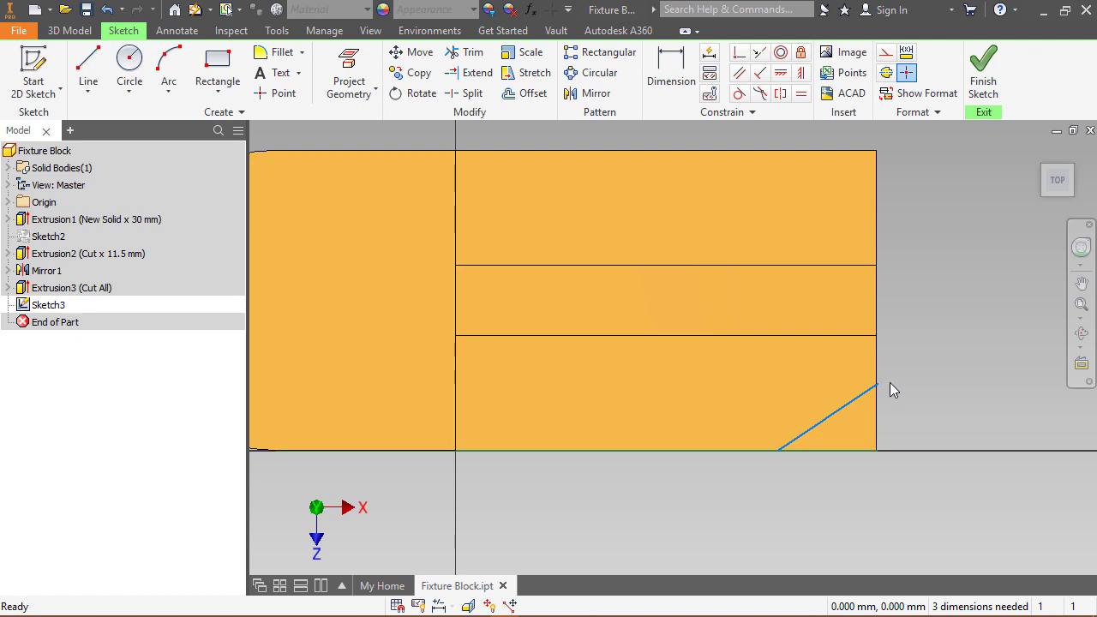
- Apply a coincident constraint between the diagonal line's upper endpoint and the block's end edge
scroll(890, 384, "up", 5)
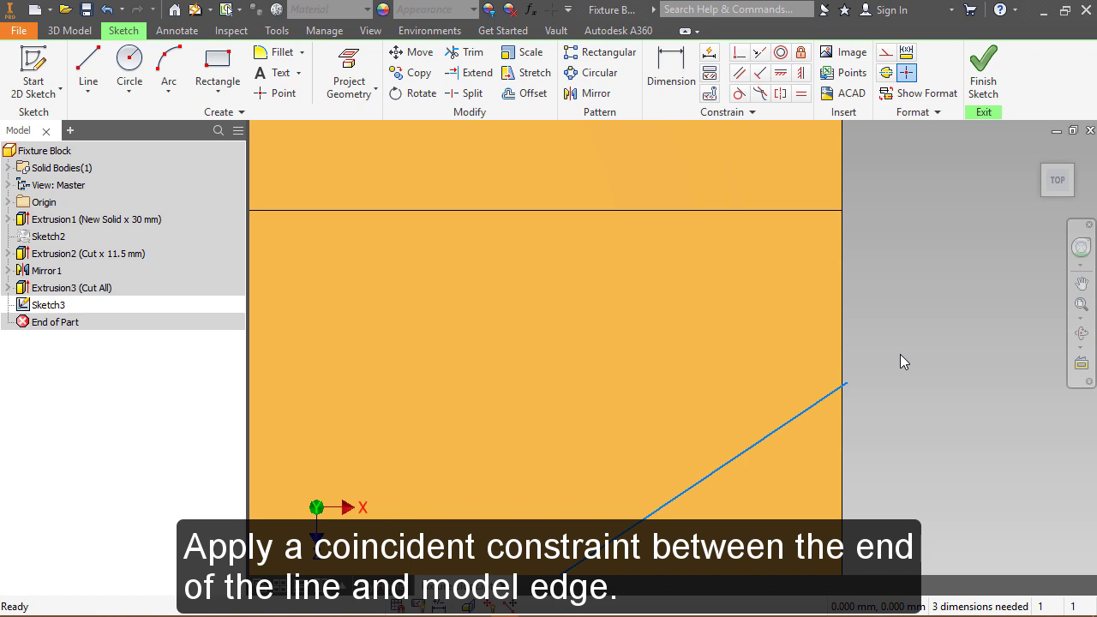
left_click(739, 52)
left_click(846, 385)
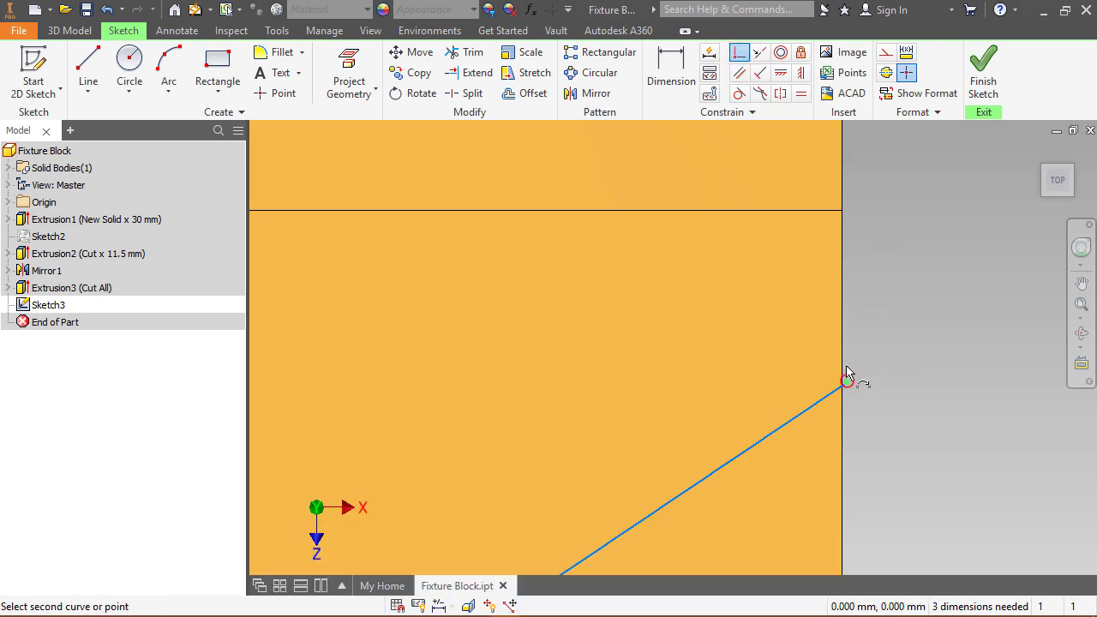
left_click(845, 364)
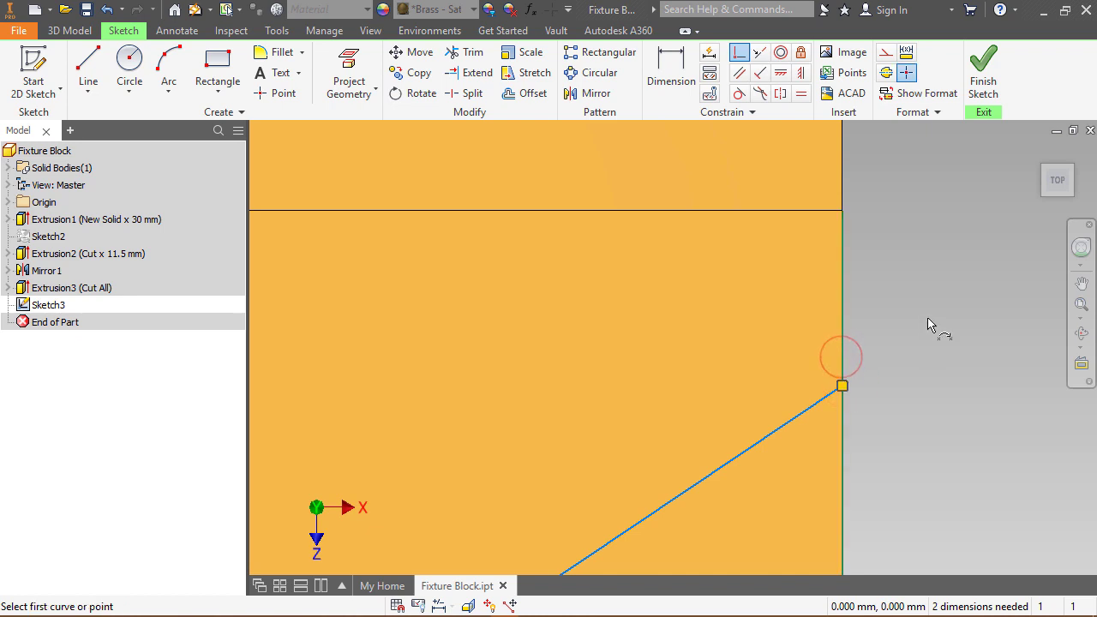
- Dimension the diagonal line's upper endpoint from the long outer edge at 9 mm
right_click(931, 321)
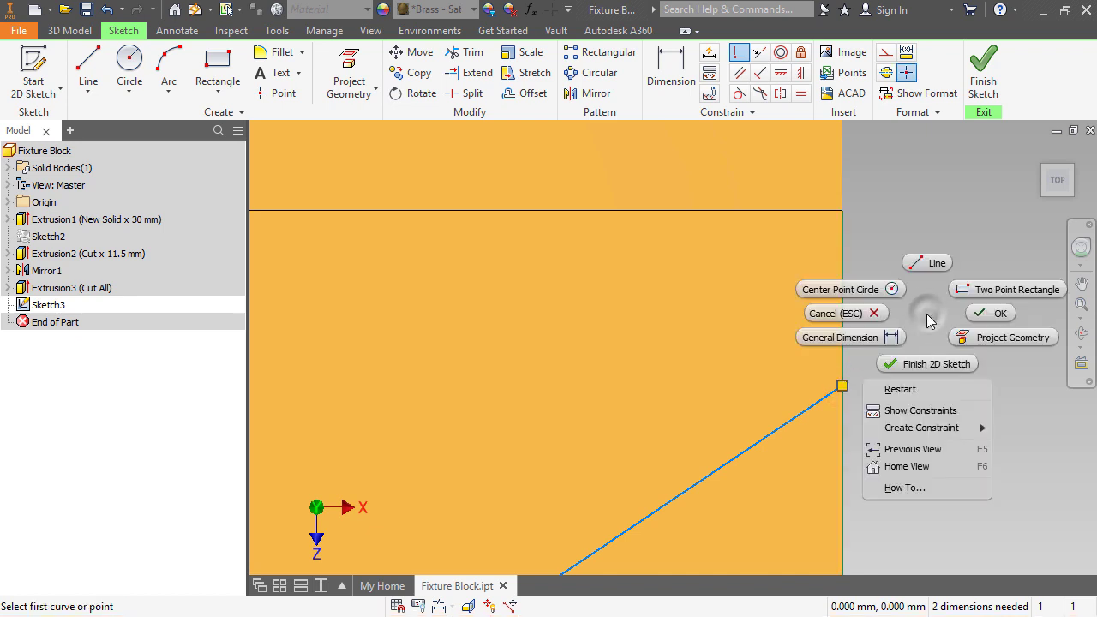
left_click(868, 342)
scroll(872, 346, "up", 3)
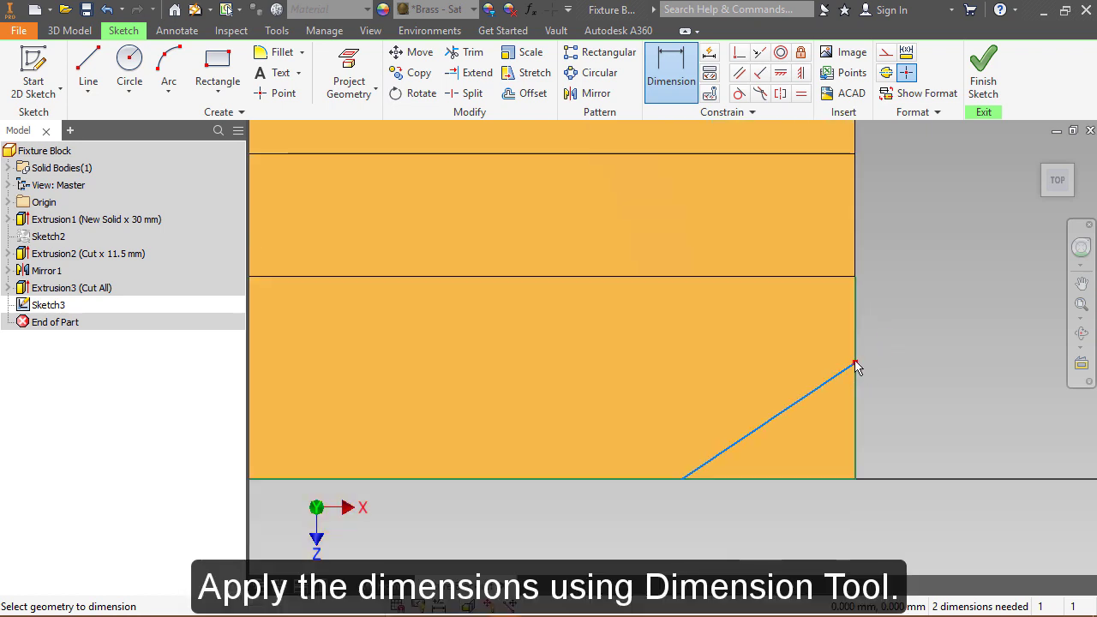
left_click(820, 478)
left_click(910, 429)
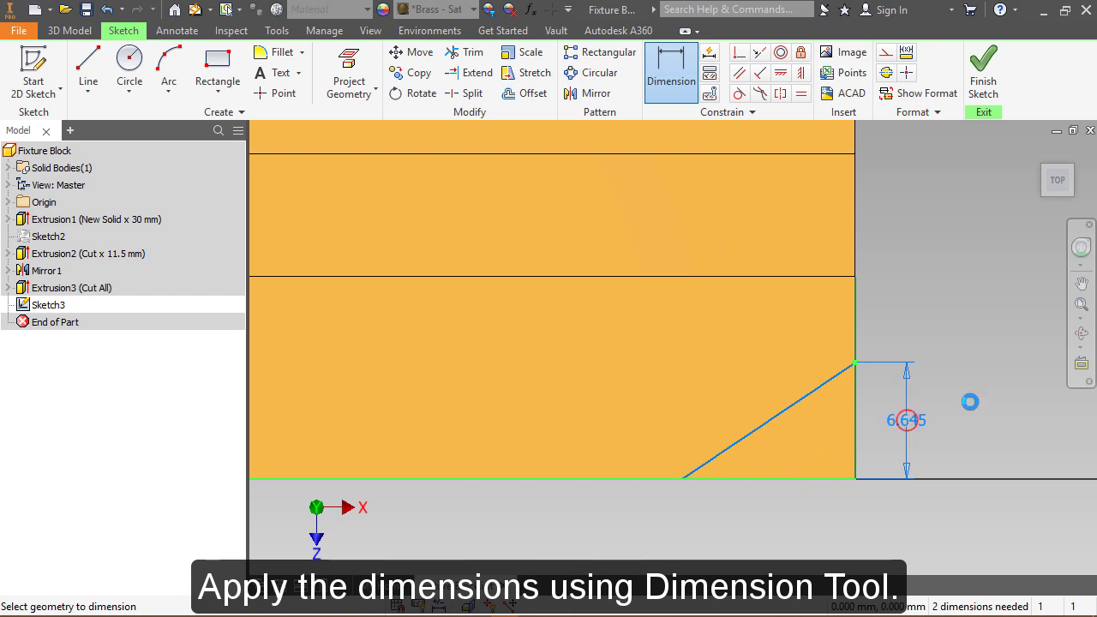
type("9")
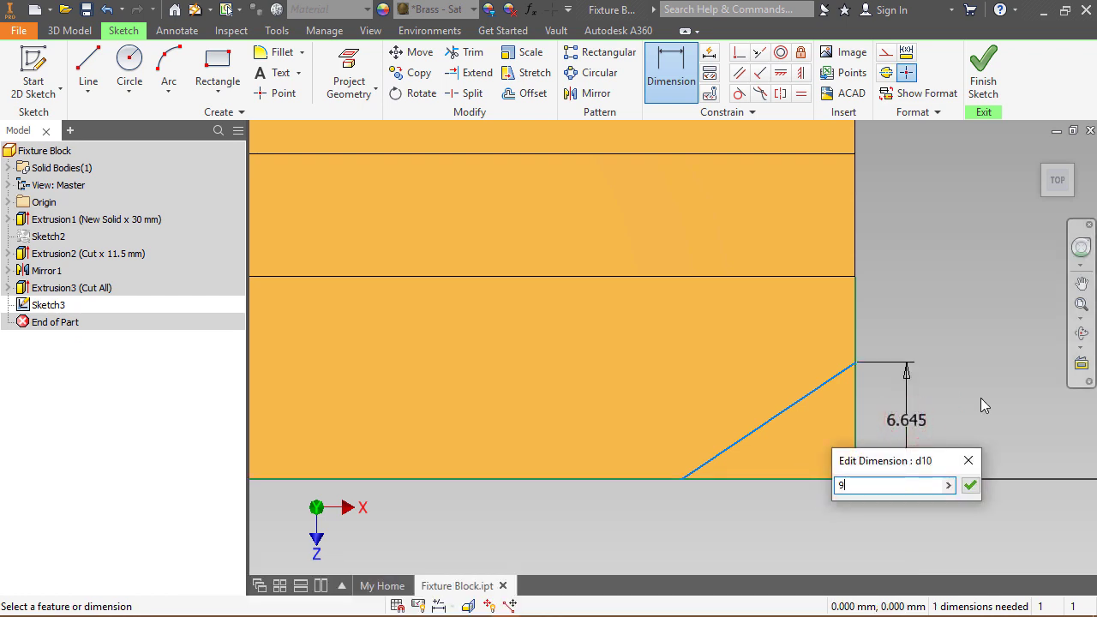
key("Return")
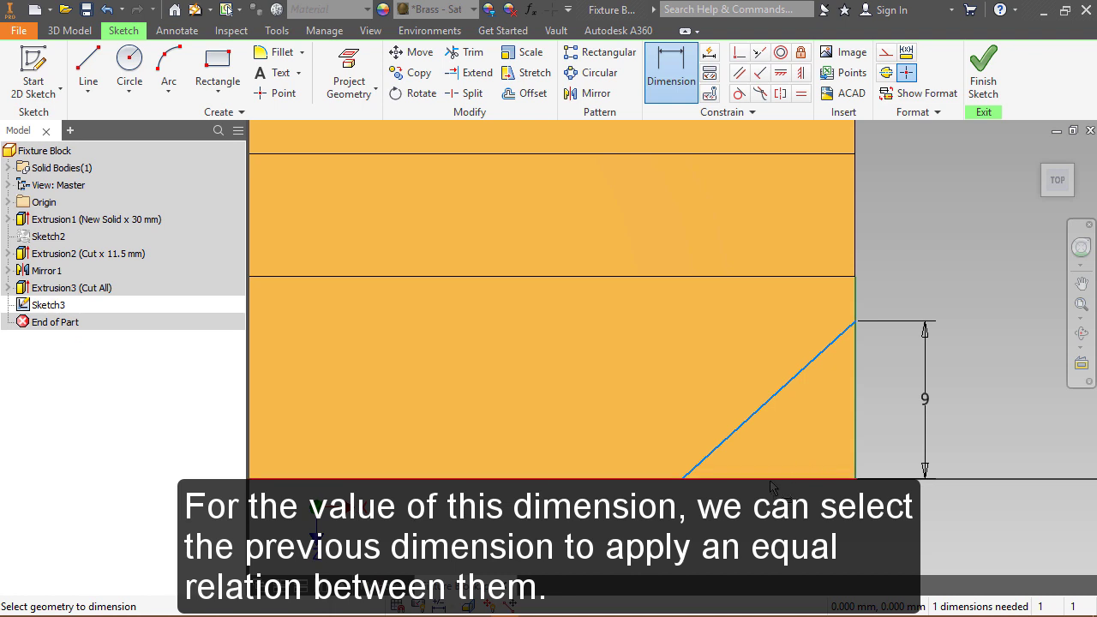
- Dimension the diagonal line's lower endpoint from the block's end edge, setting it equal to the existing dimension d10
left_click(681, 476)
left_click(854, 462)
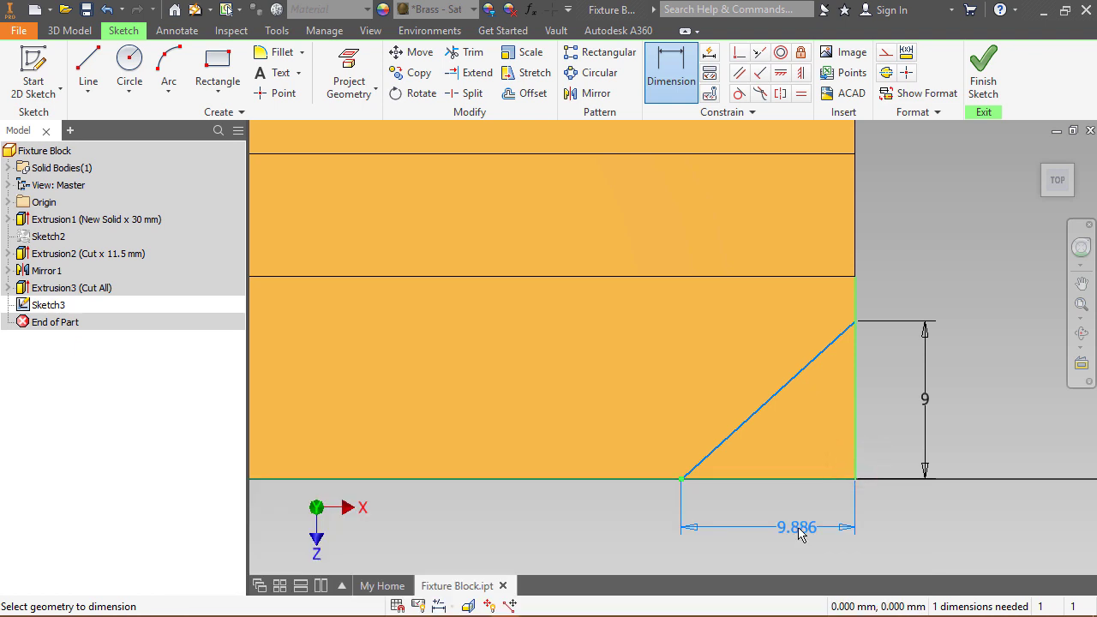
left_click(798, 527)
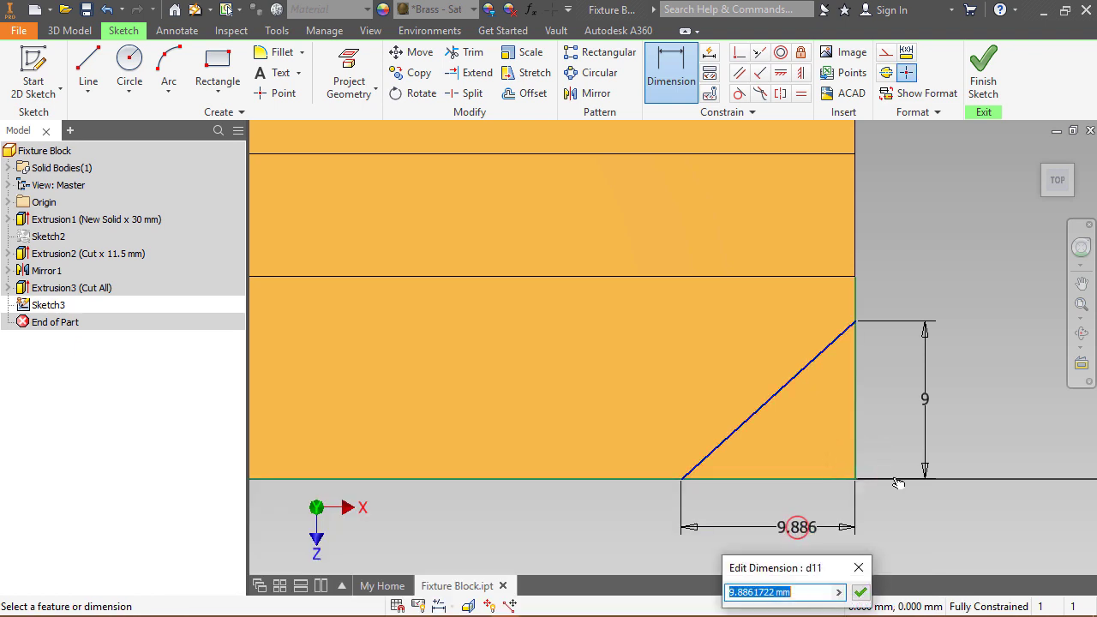
left_click(926, 401)
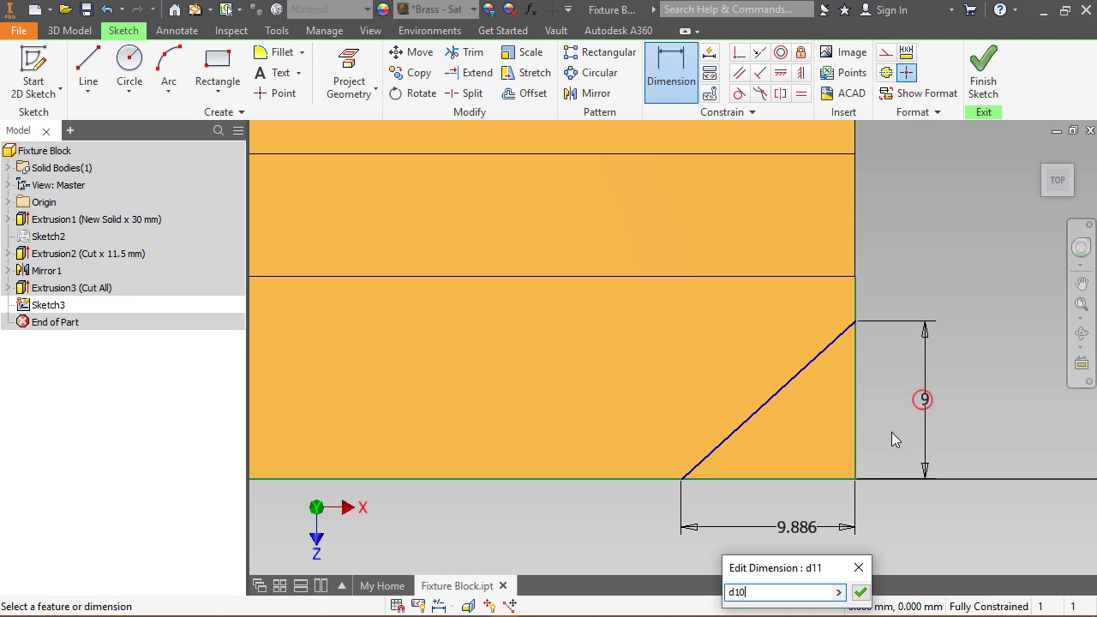
left_click(860, 592)
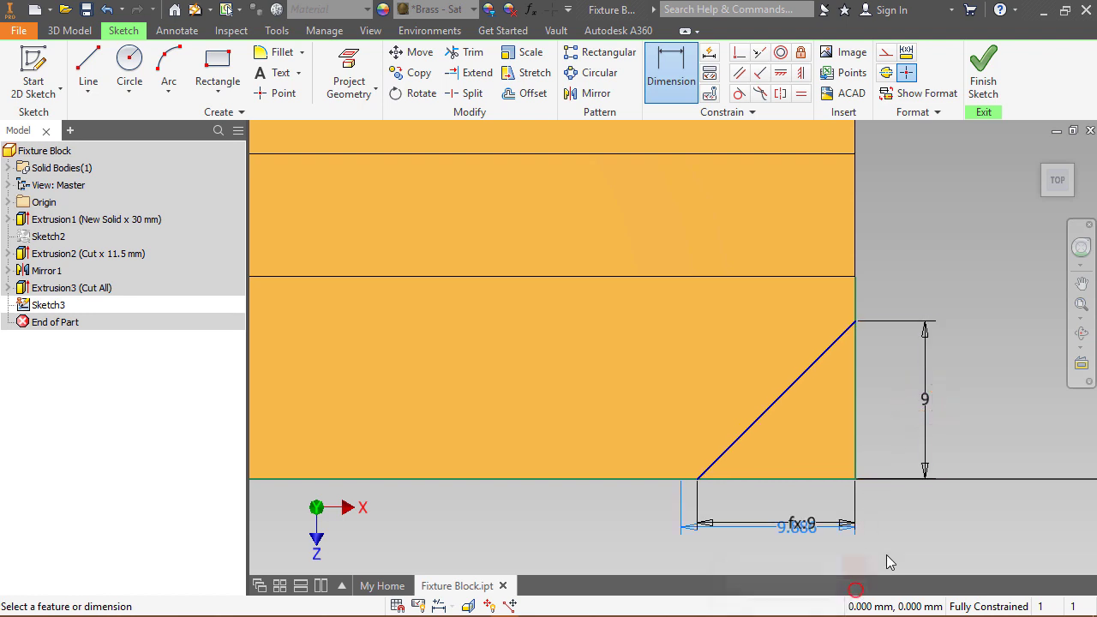
- Close the corner triangle with two lines running along the end edge and the long outer edge to the block's corner
right_click(876, 358)
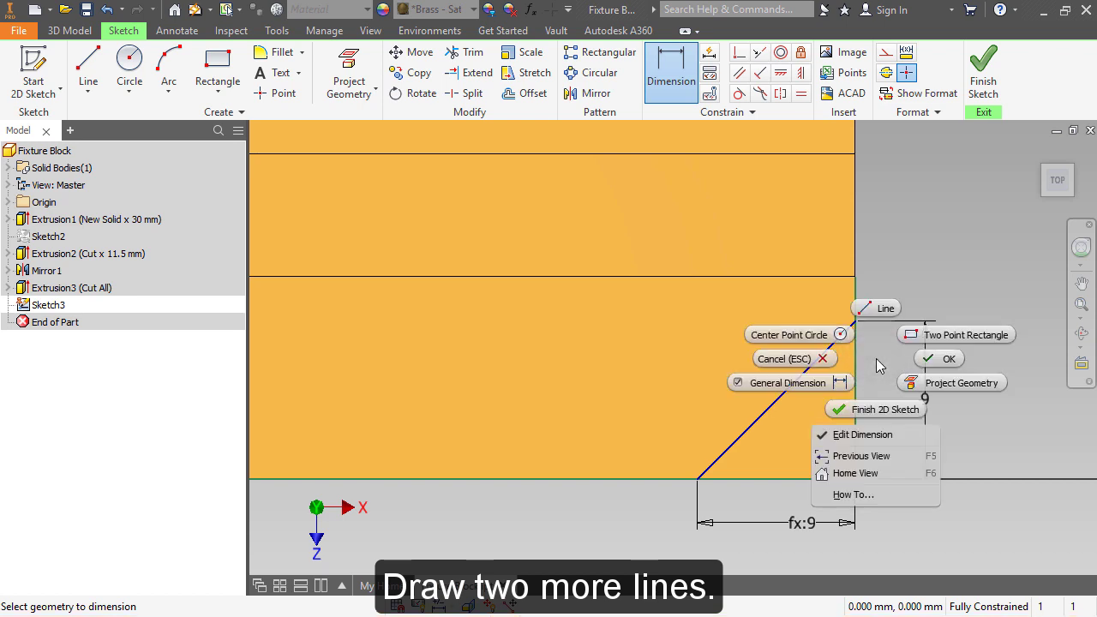
left_click(864, 307)
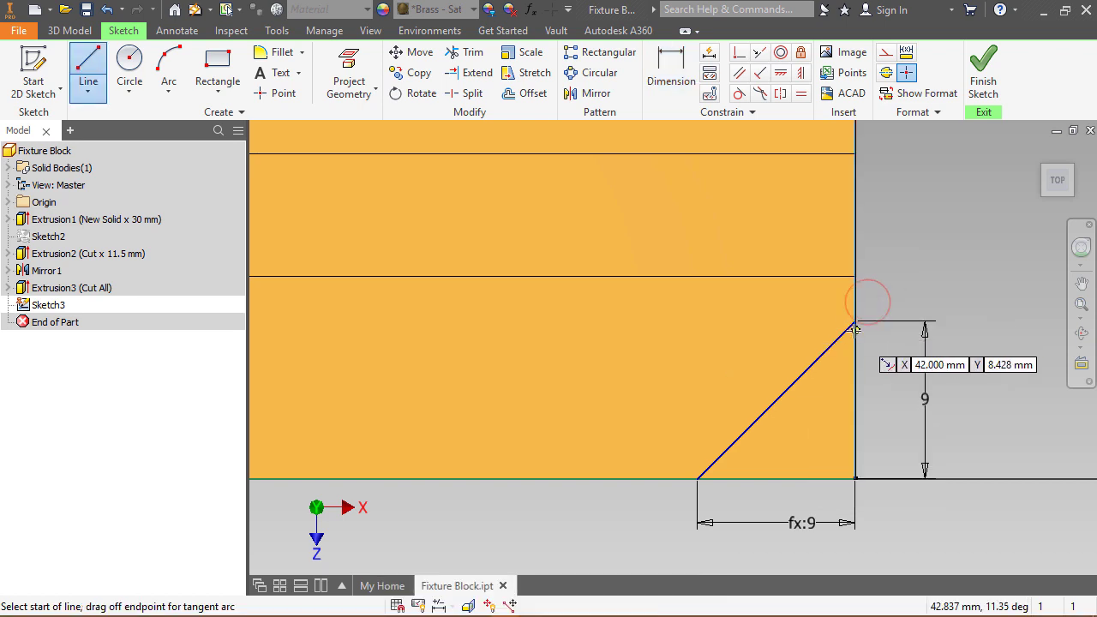
left_click(856, 321)
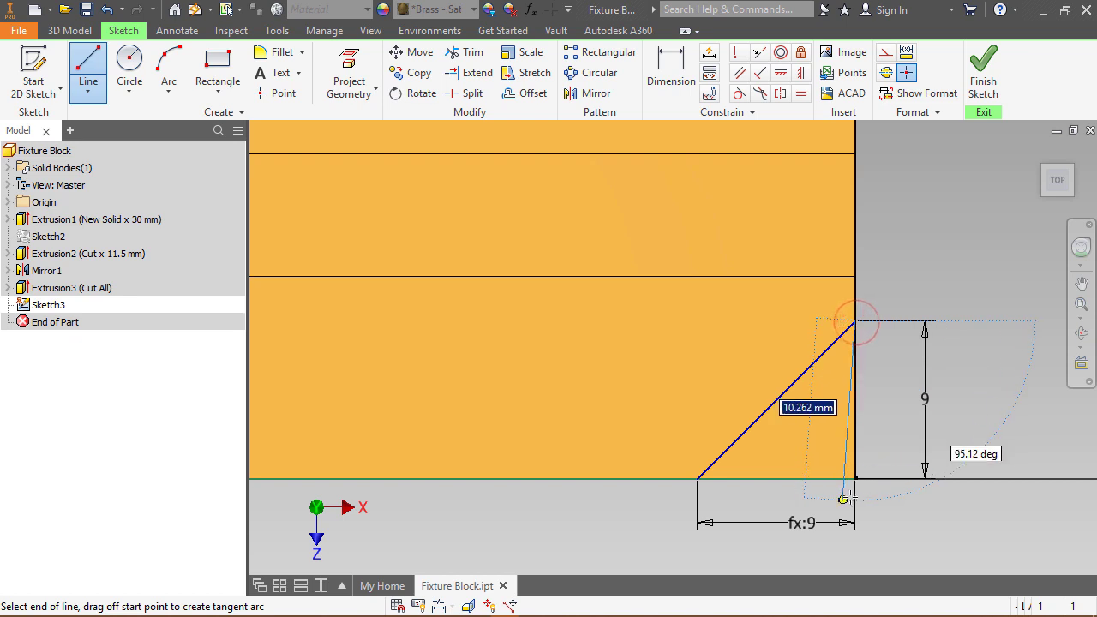
left_click(856, 477)
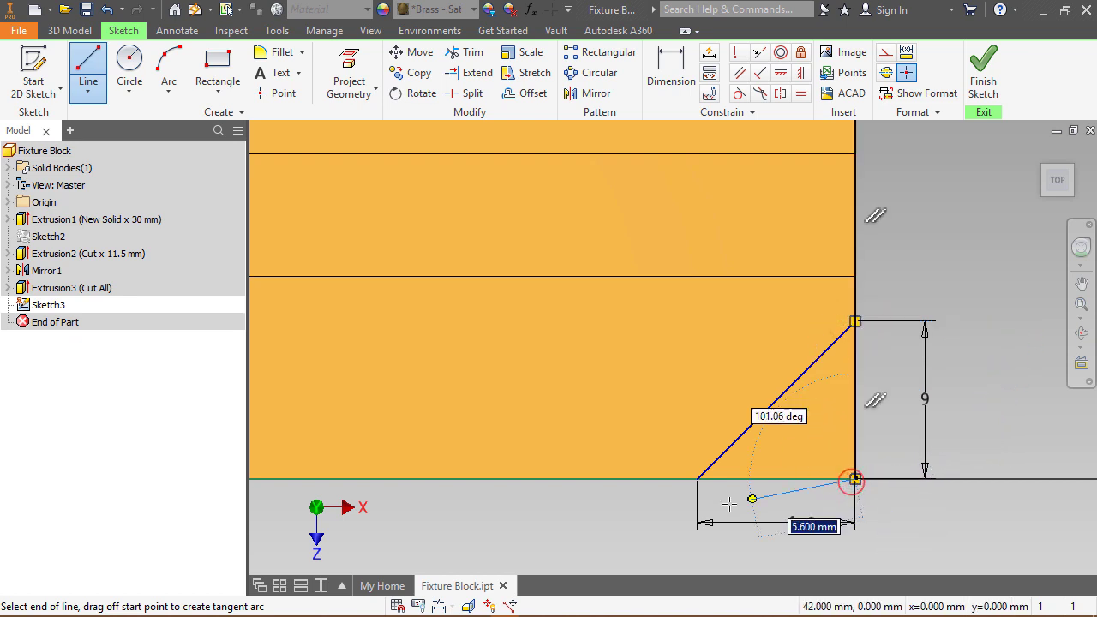
left_click(699, 478)
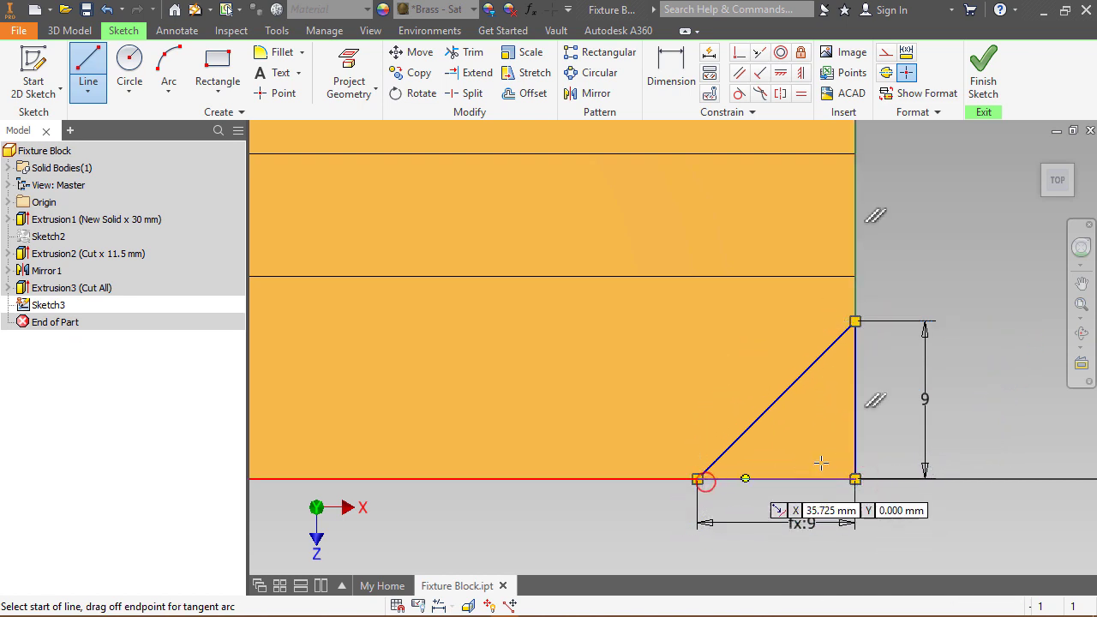
right_click(936, 283)
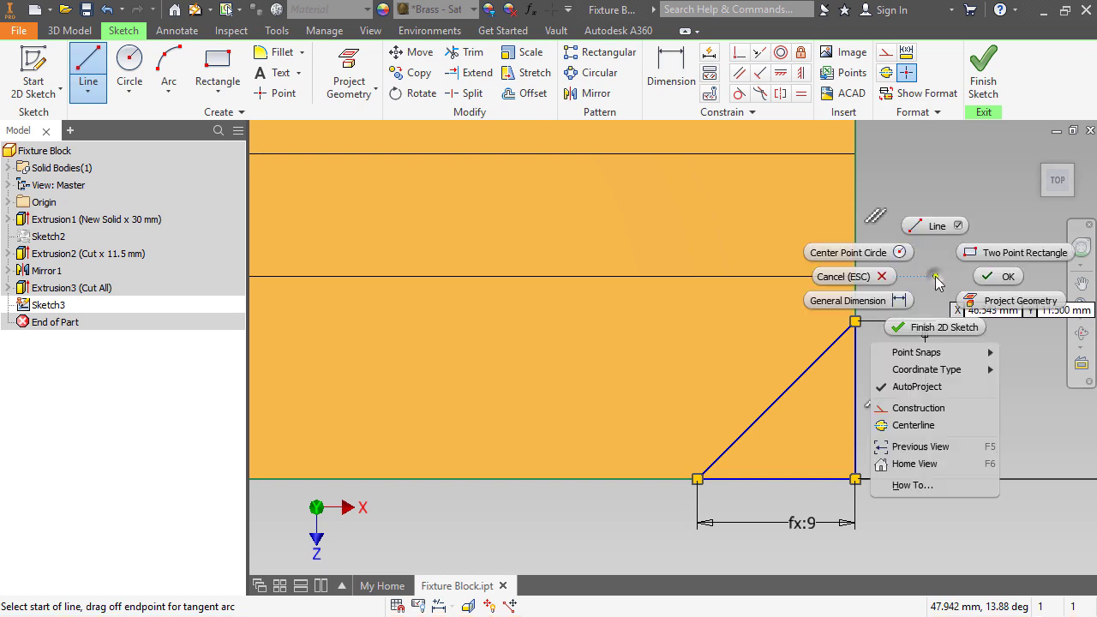
left_click(993, 275)
- Convert the projected end edges and the projected long outer edge around the triangle into construction geometry
left_click(857, 237)
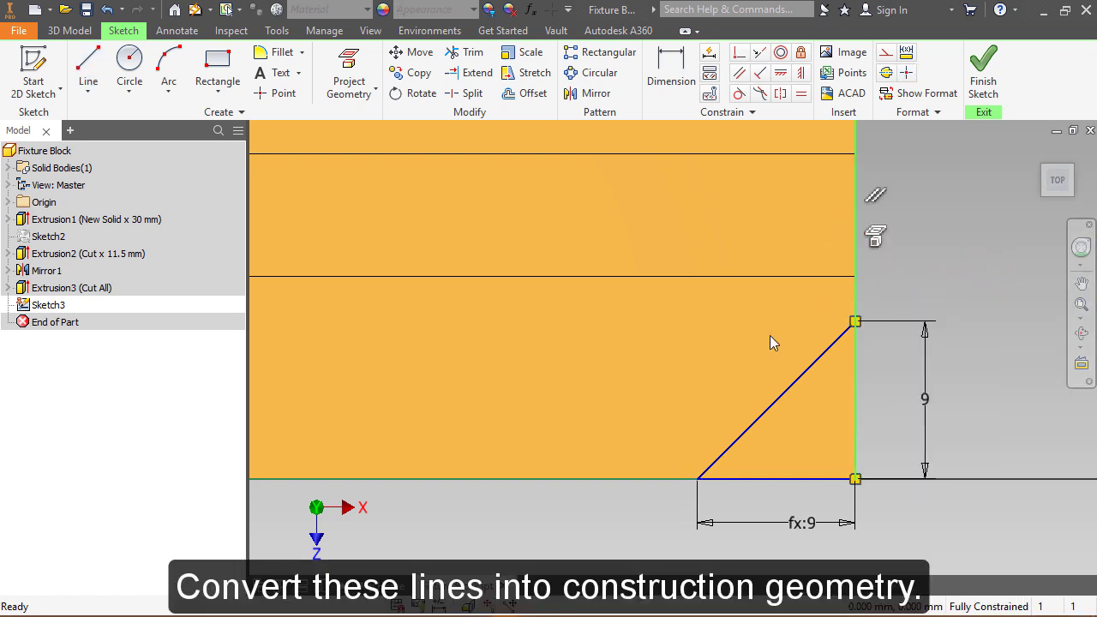
left_click(565, 476, "ctrl")
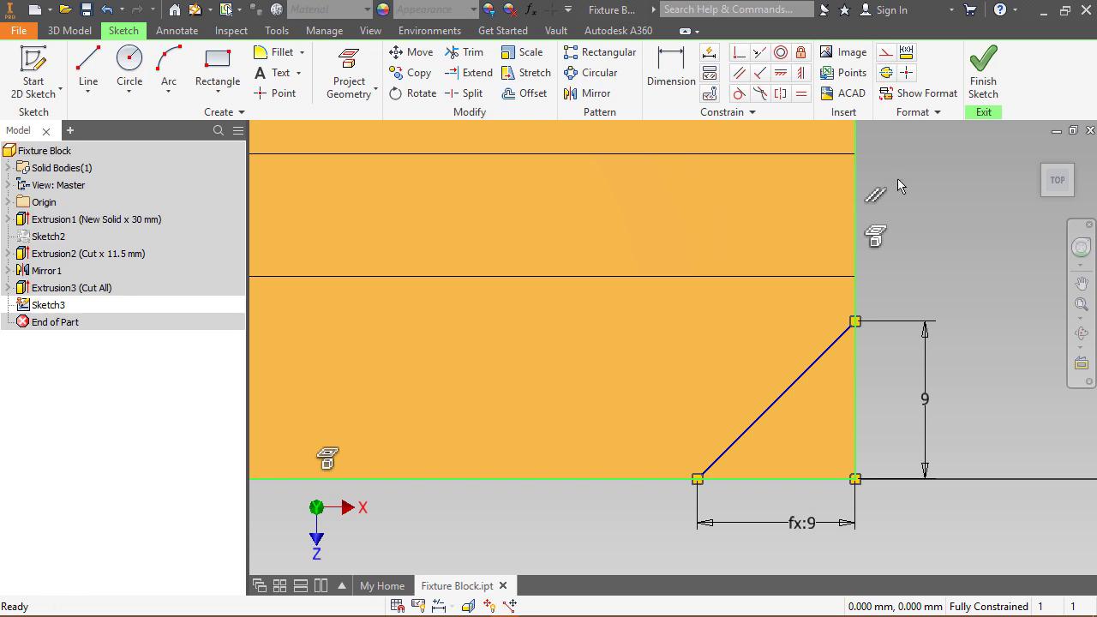
left_click(888, 57)
left_click(964, 278)
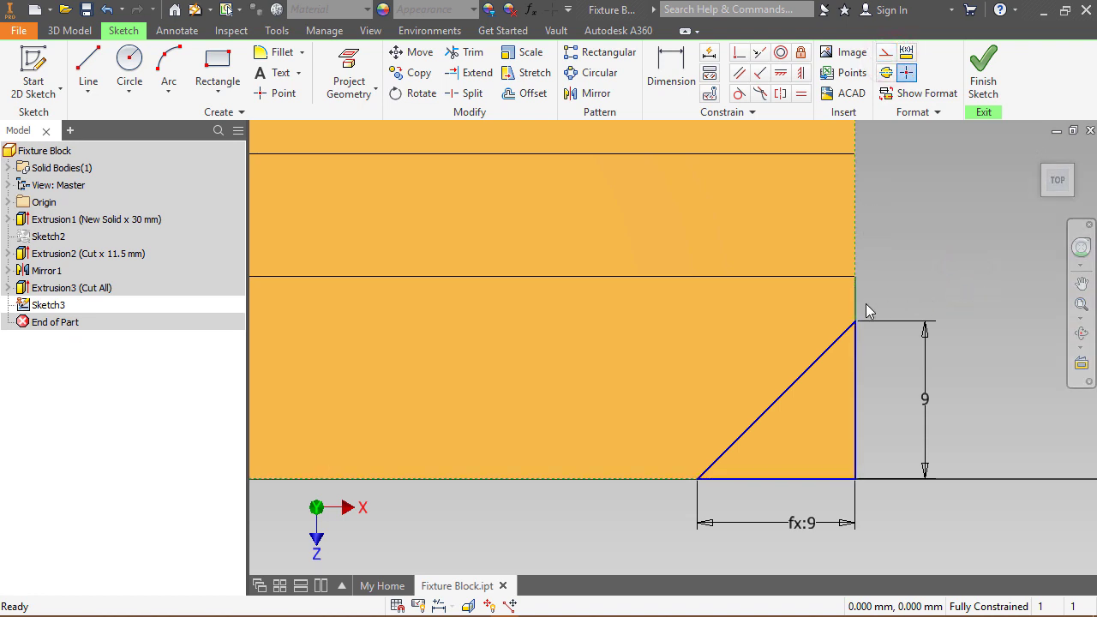
left_click(855, 339)
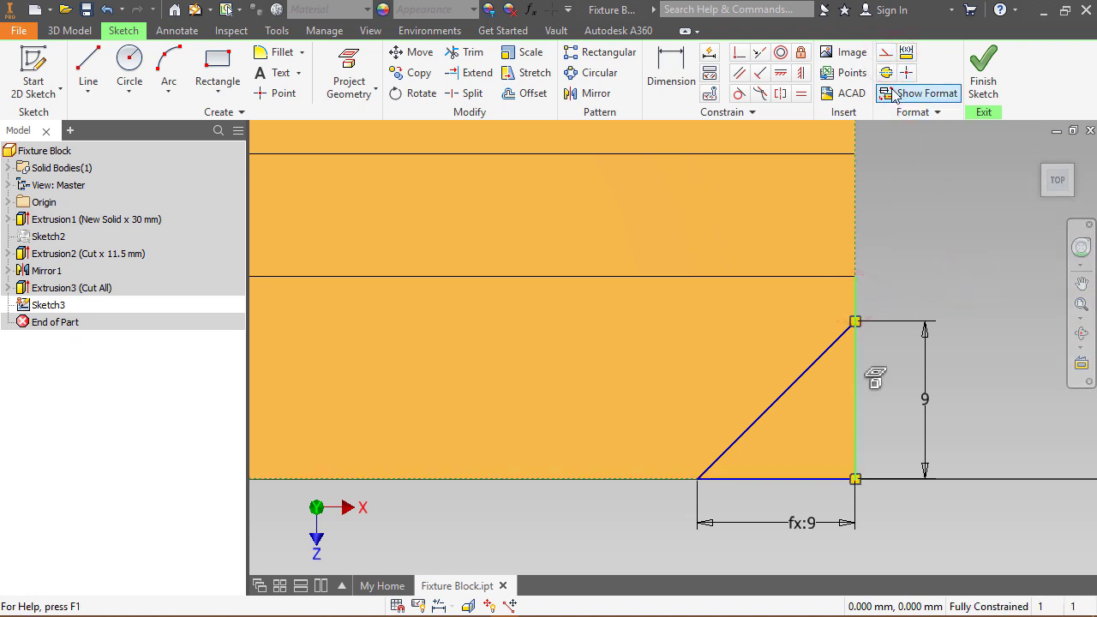
left_click(886, 54)
left_click(909, 258)
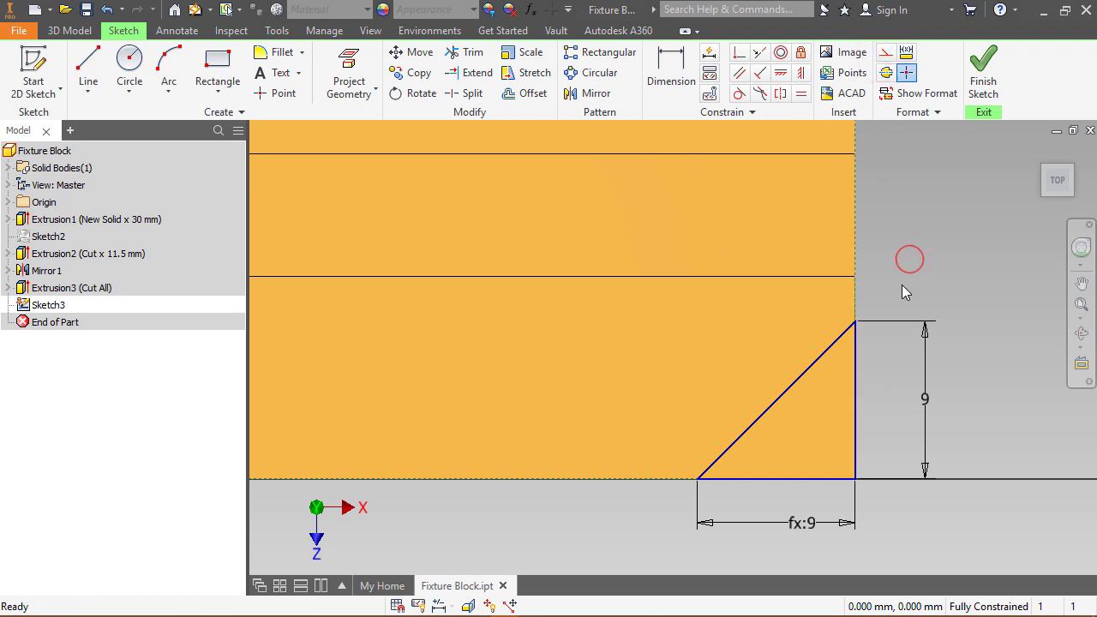
scroll(902, 286, "up", 3)
scroll(902, 285, "down", 5)
scroll(898, 287, "down", 4)
scroll(899, 263, "up", 3)
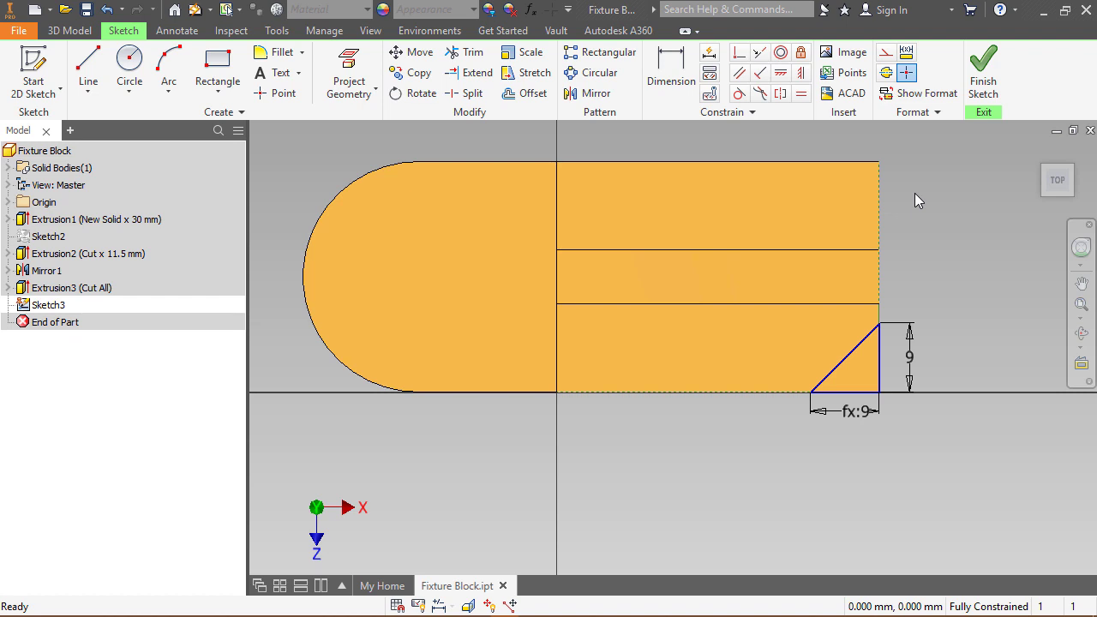
- Project the origin XY Plane into the corner-cut sketch and convert the projected line into construction geometry
left_click(9, 202)
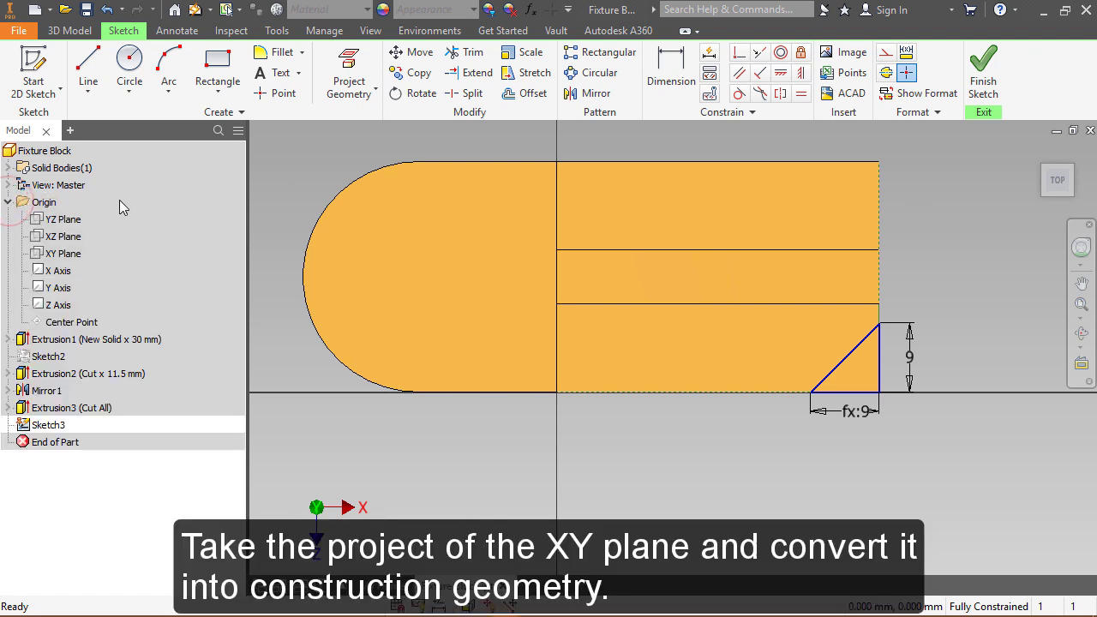
left_click(61, 253)
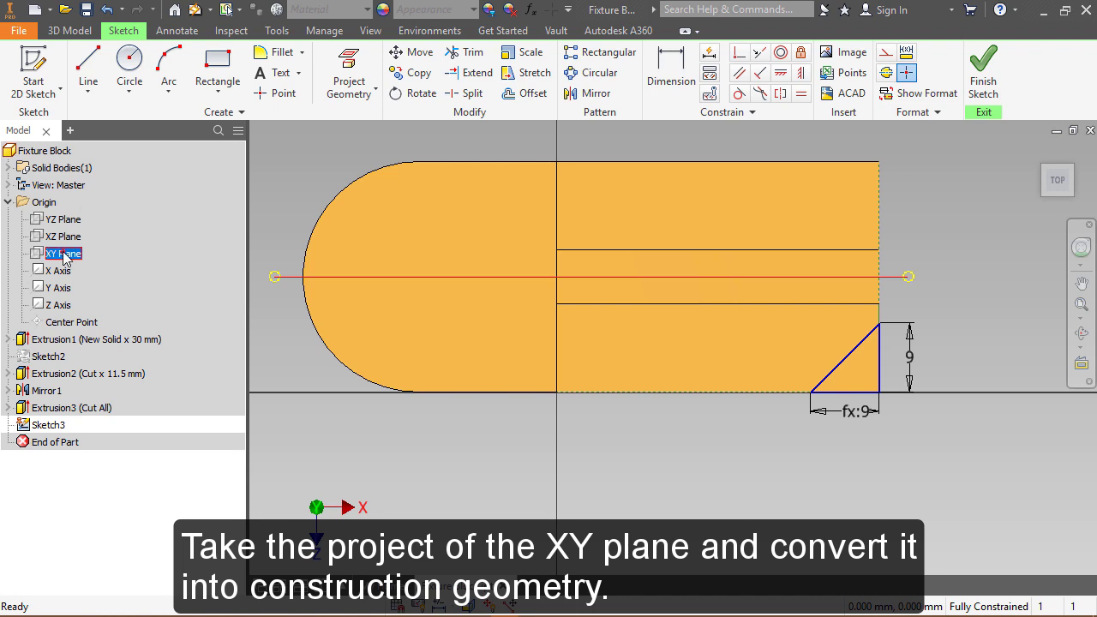
left_click(346, 69)
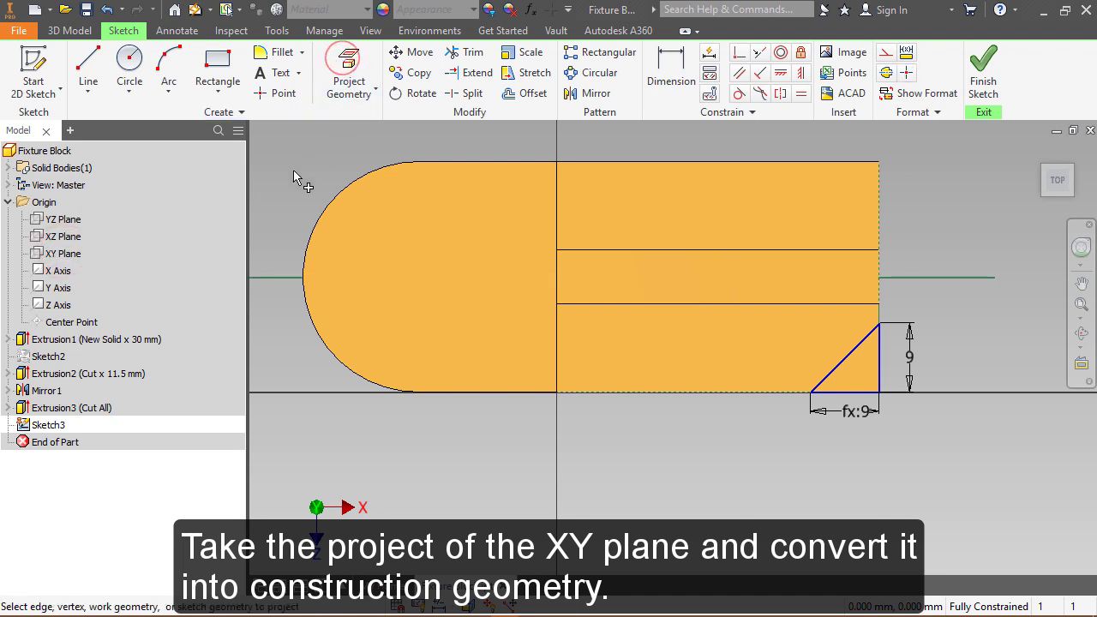
right_click(949, 250)
left_click(1000, 243)
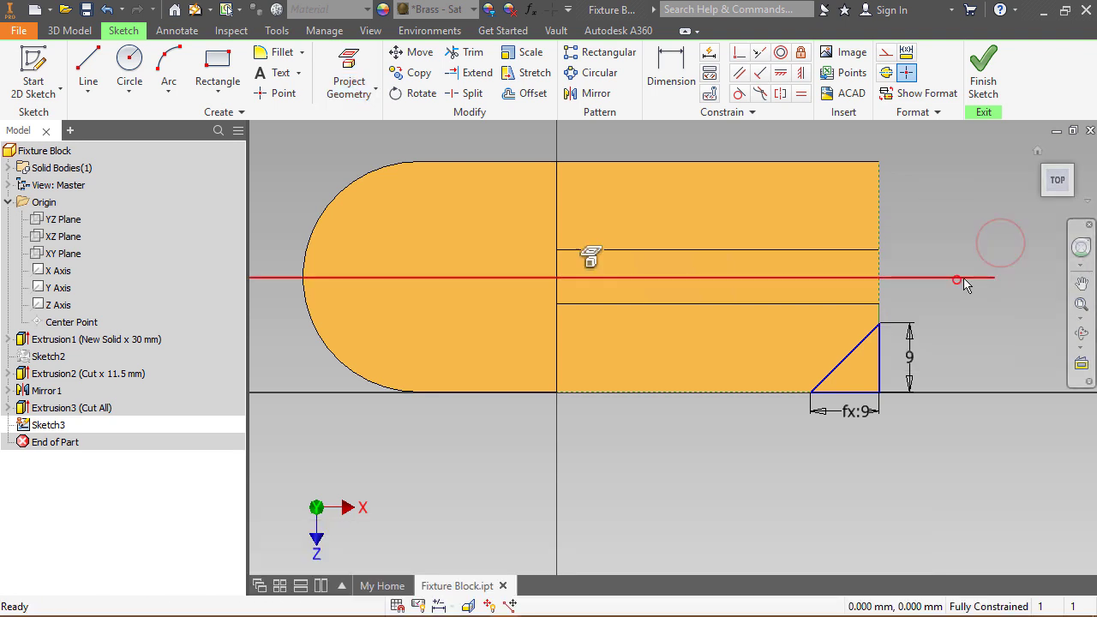
left_click(884, 55)
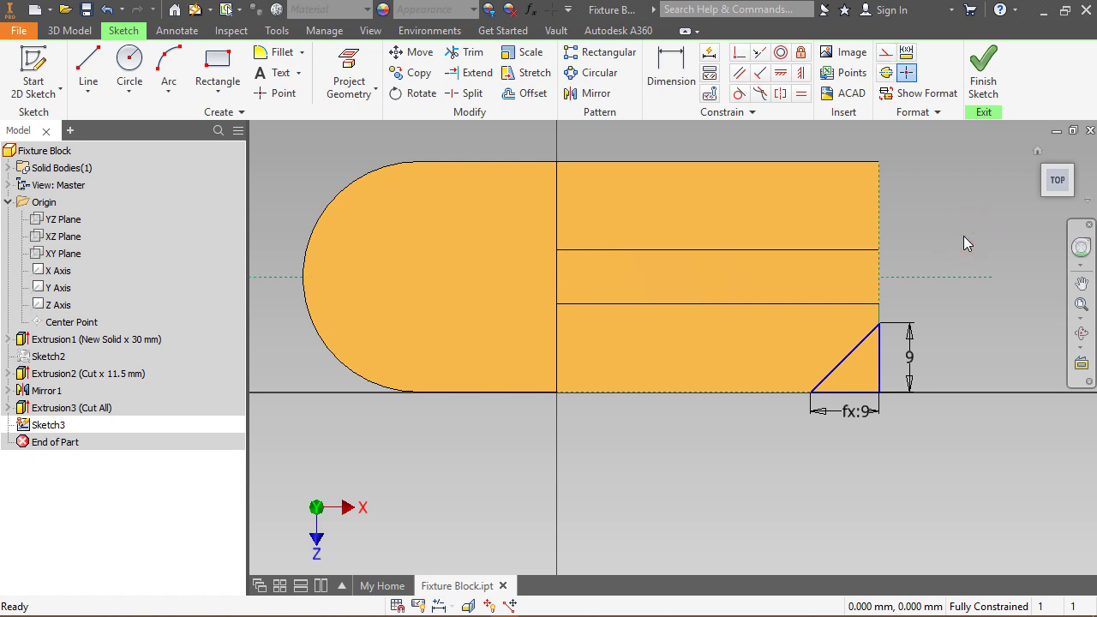
- Mirror the three lines of the corner triangle about the projected XY Plane centreline to the opposite corner
left_click(589, 103)
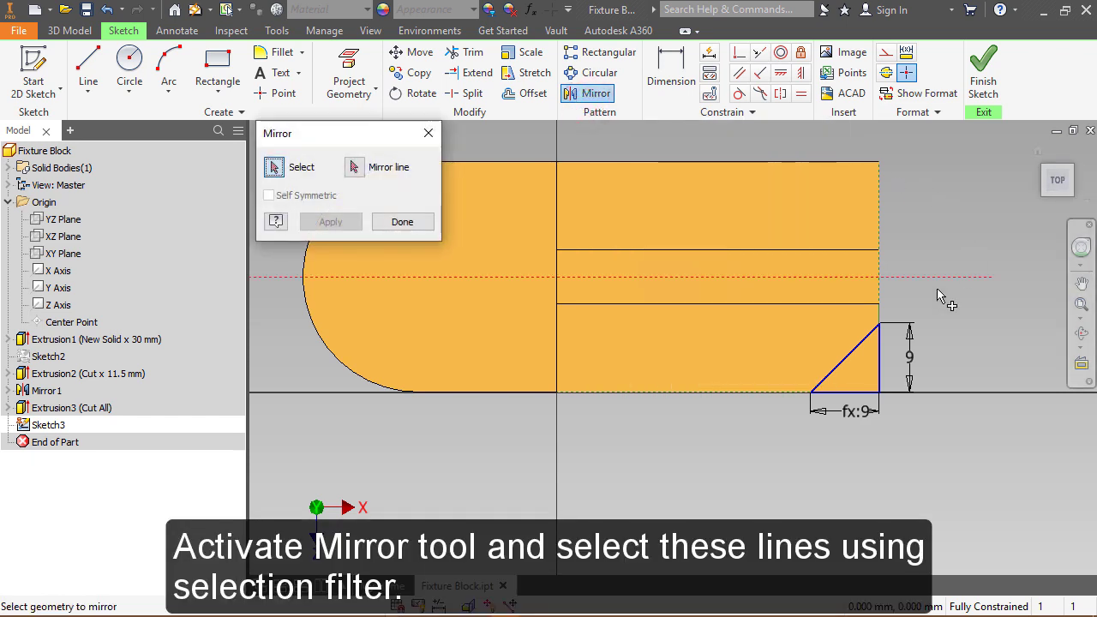
left_click(872, 354)
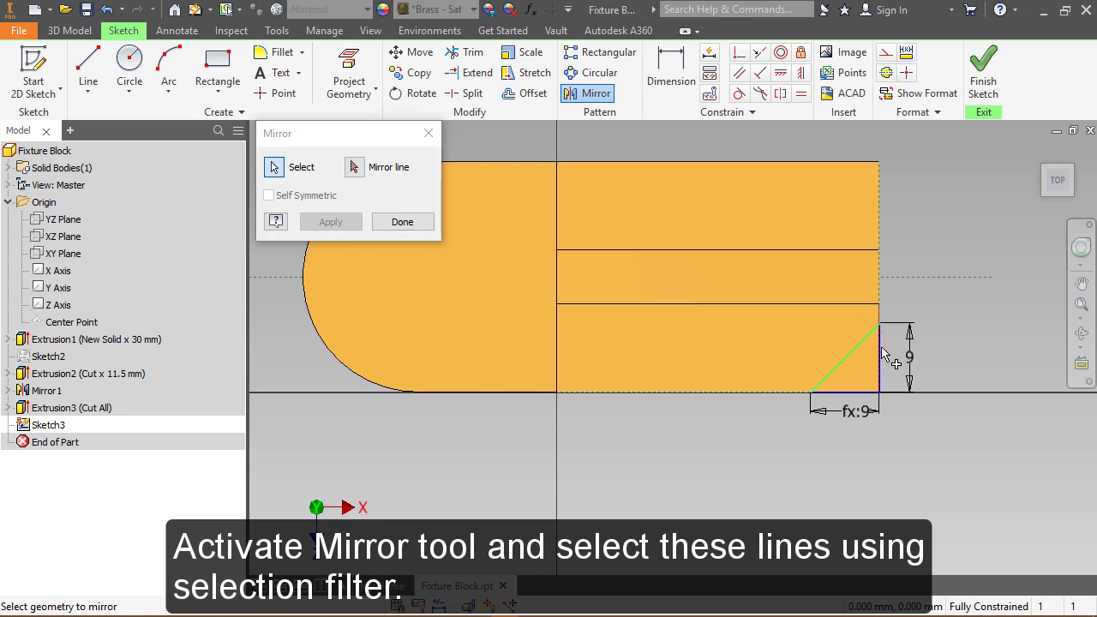
mouse_move(883, 355)
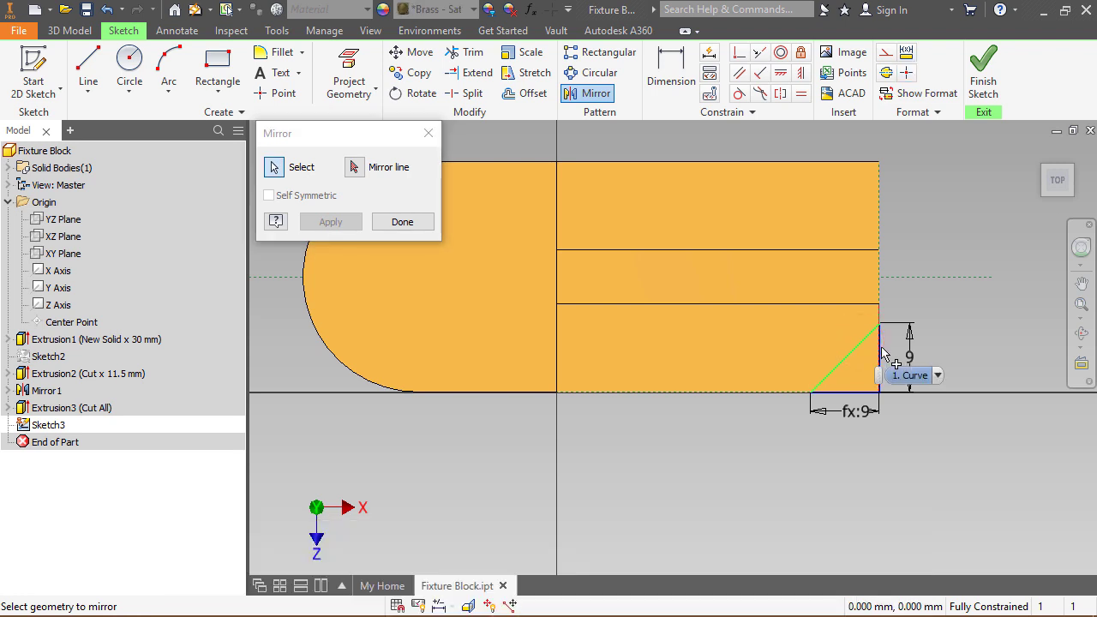
left_click(937, 375)
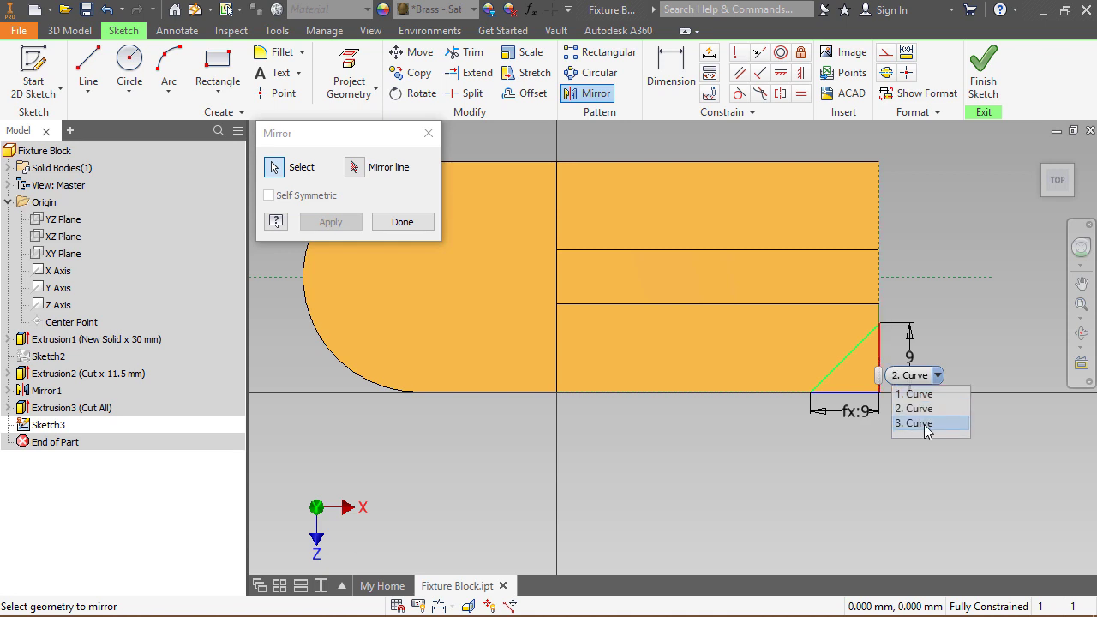
left_click(924, 423)
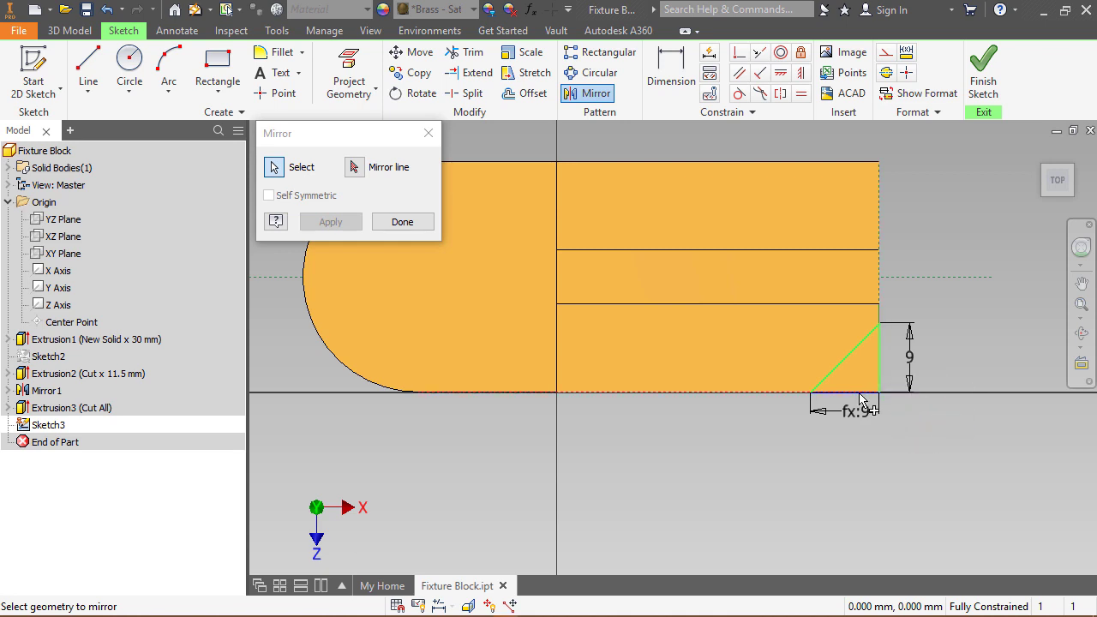
mouse_move(861, 399)
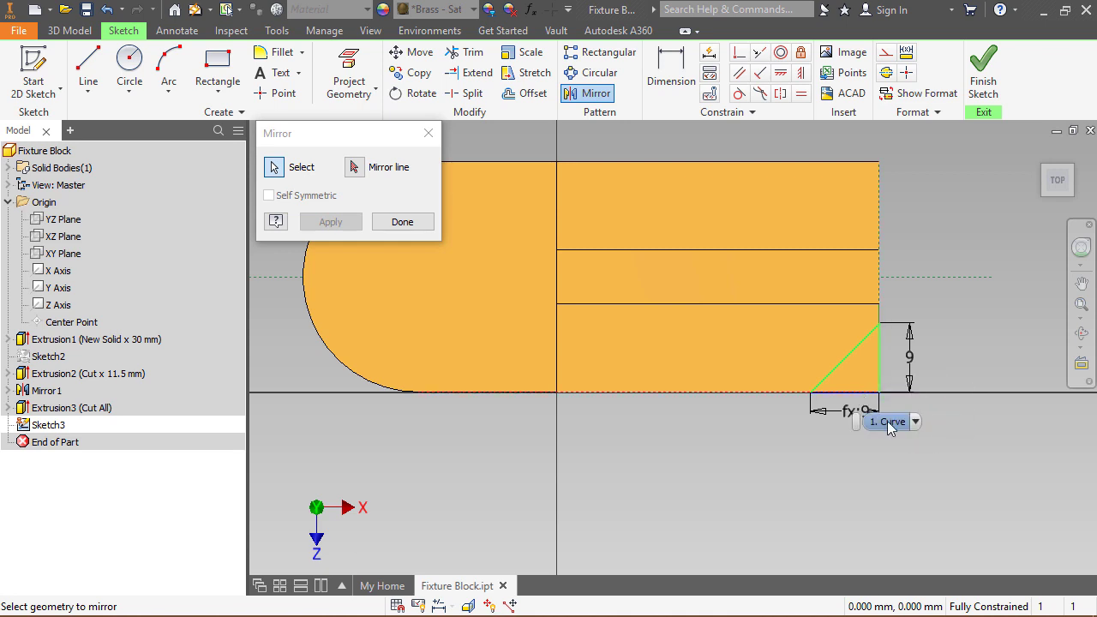
left_click(915, 422)
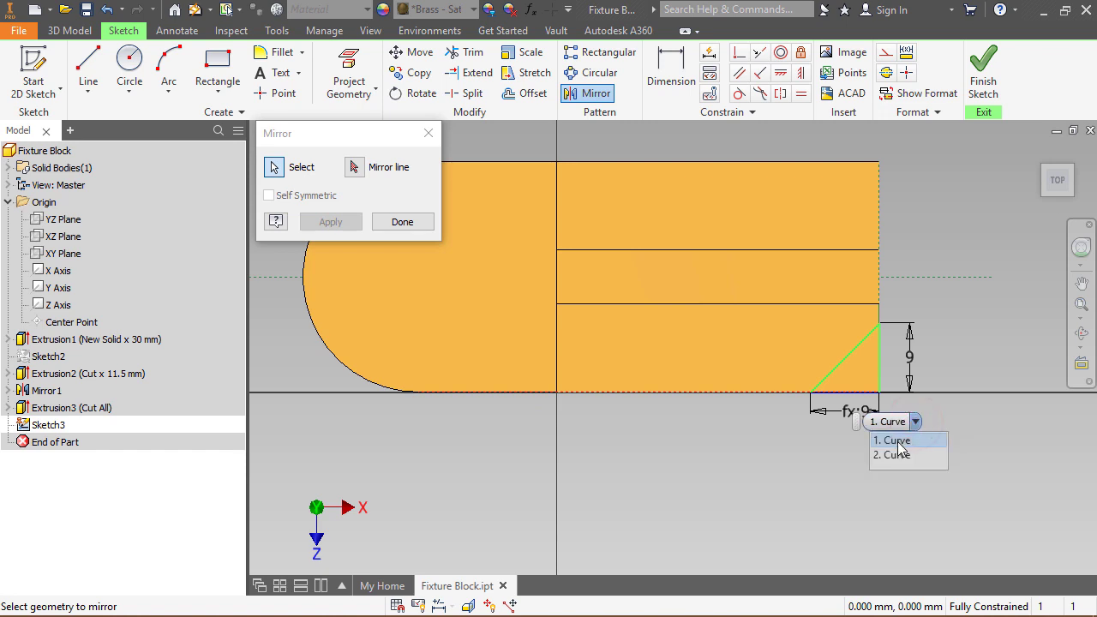
left_click(897, 454)
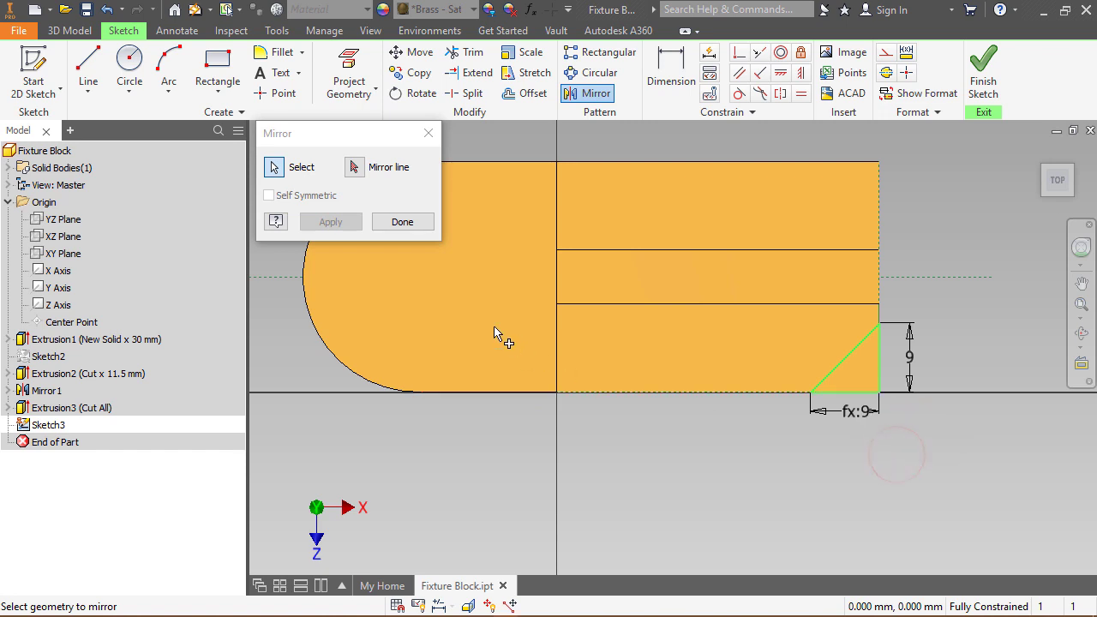
left_click(356, 168)
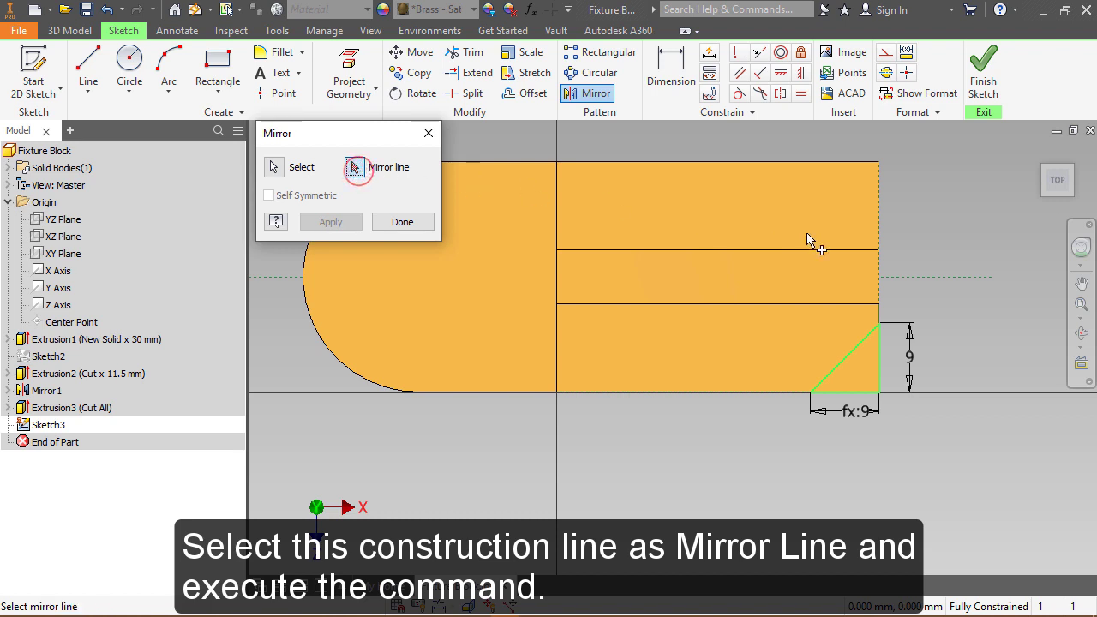
left_click(950, 276)
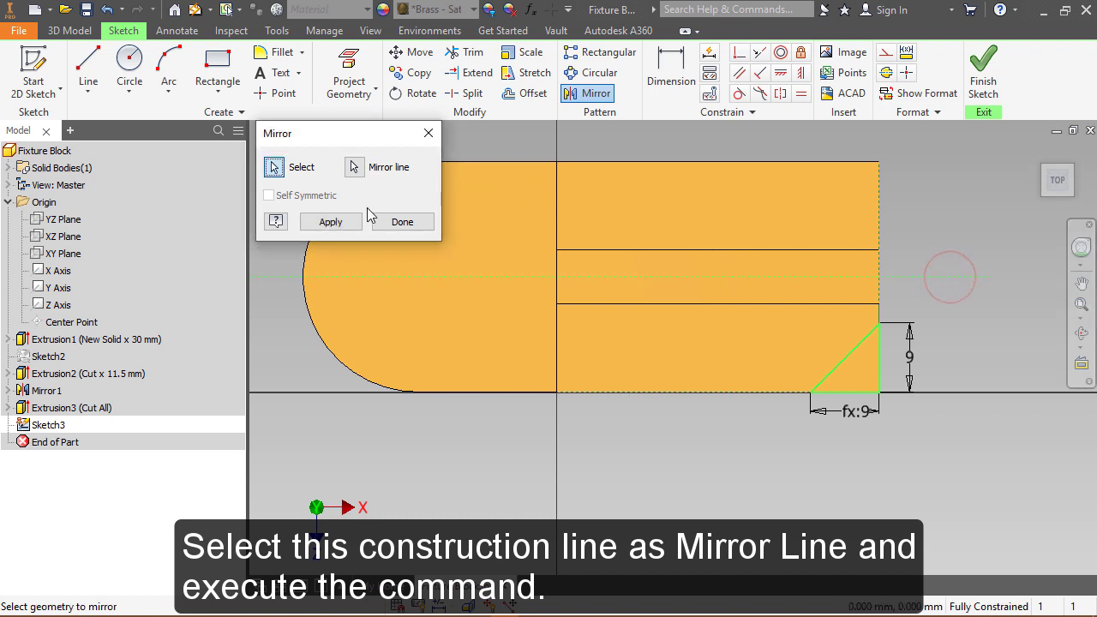
left_click(336, 222)
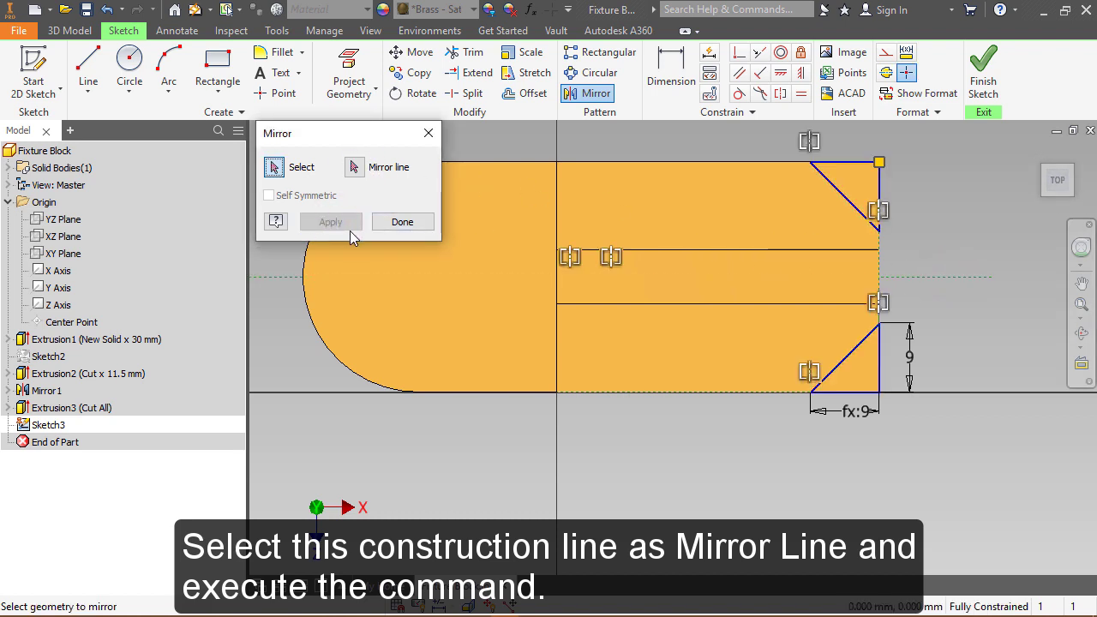
left_click(403, 225)
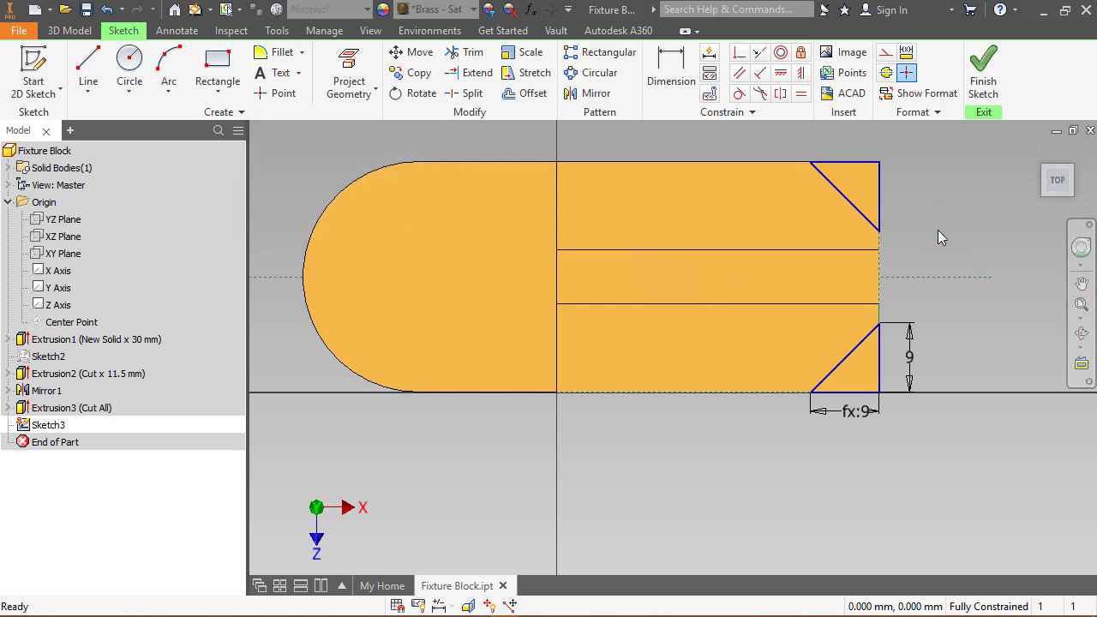
left_click(901, 262)
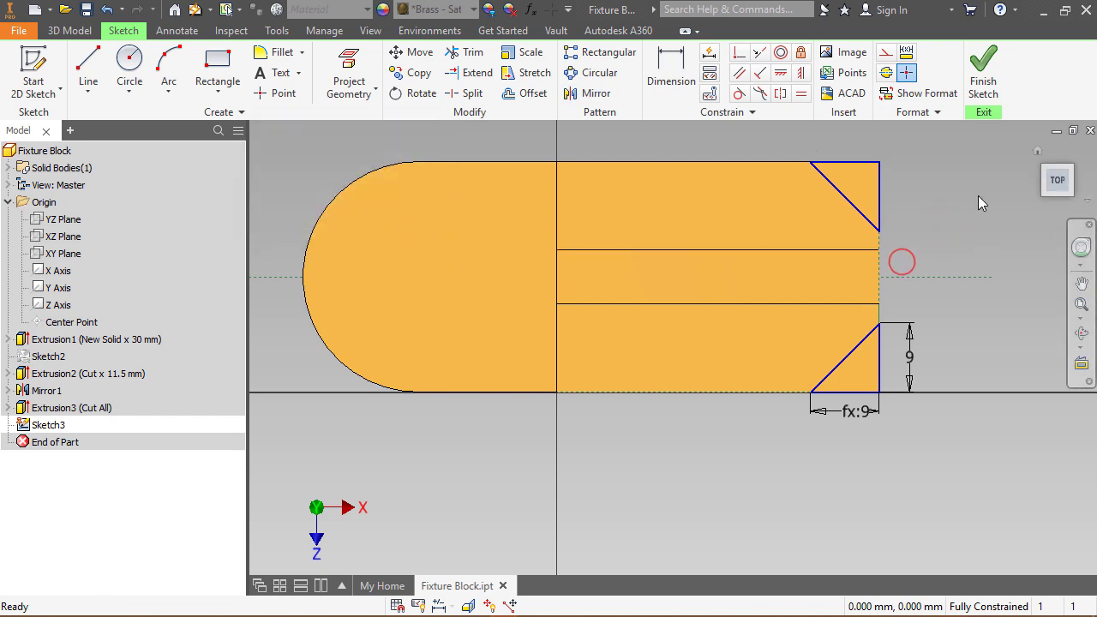
- Finish the sketch and extrude both corner triangles as a cut with the extent set to All
left_click(1041, 151)
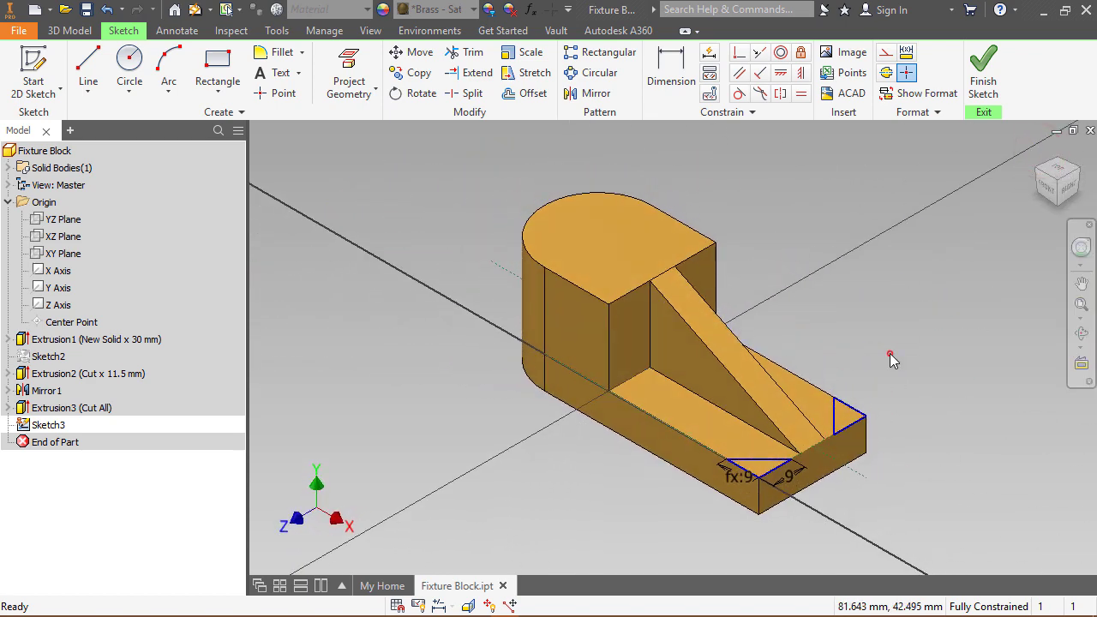
left_click(891, 354)
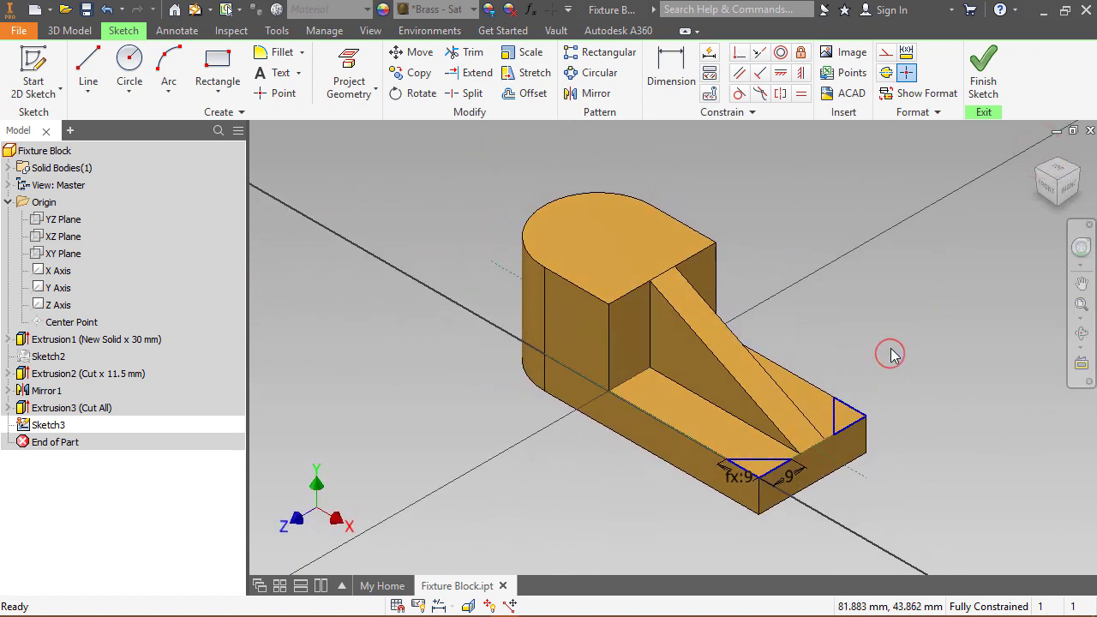
left_click(981, 85)
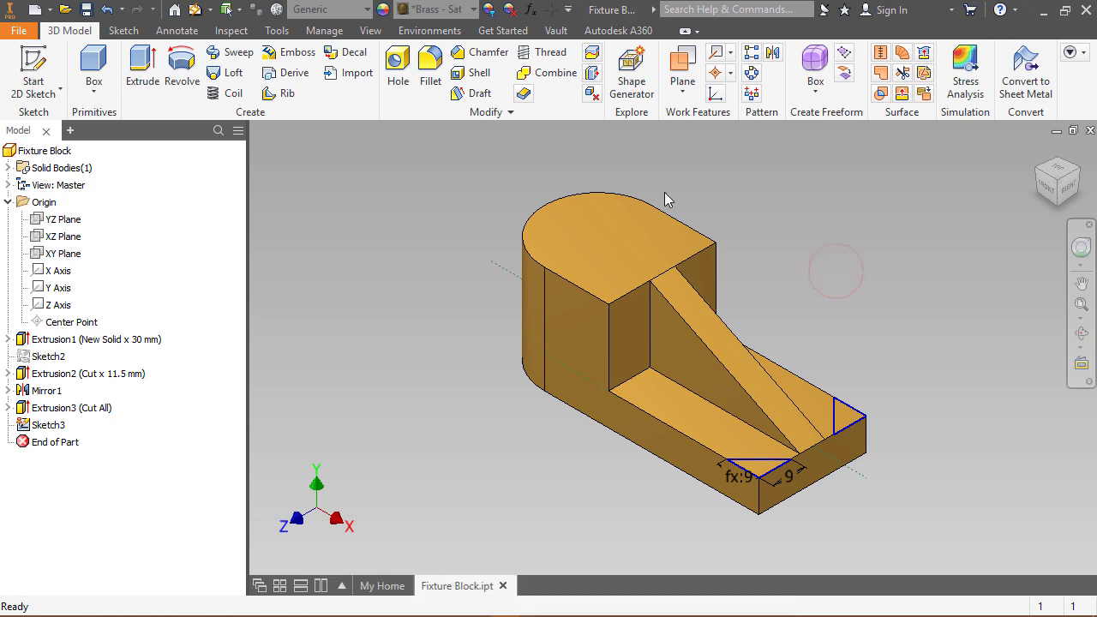
key("e")
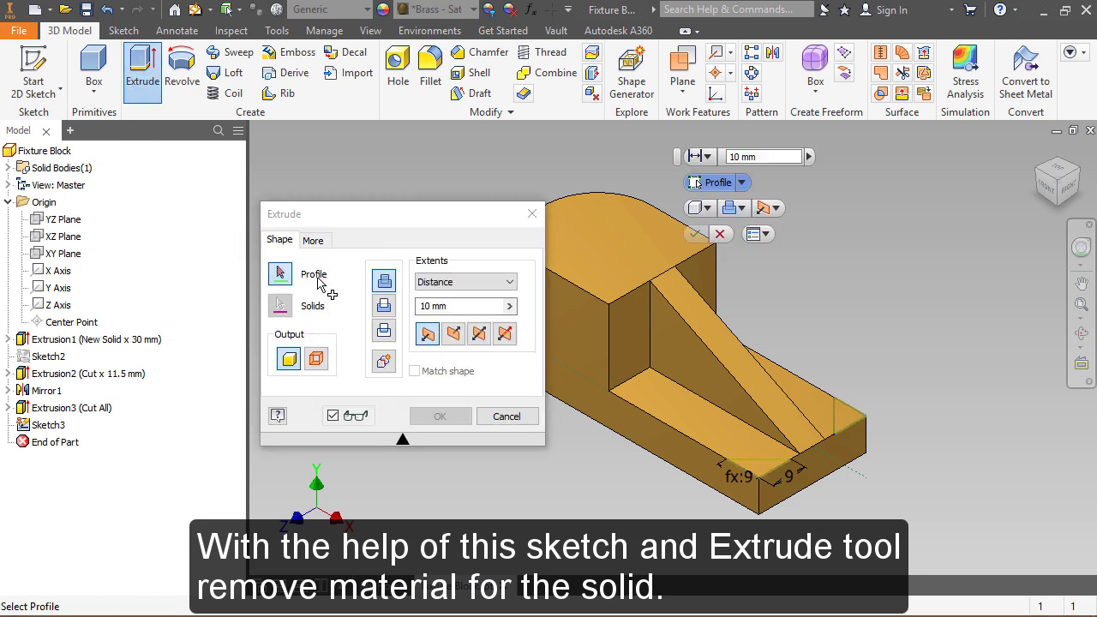
left_click(849, 426)
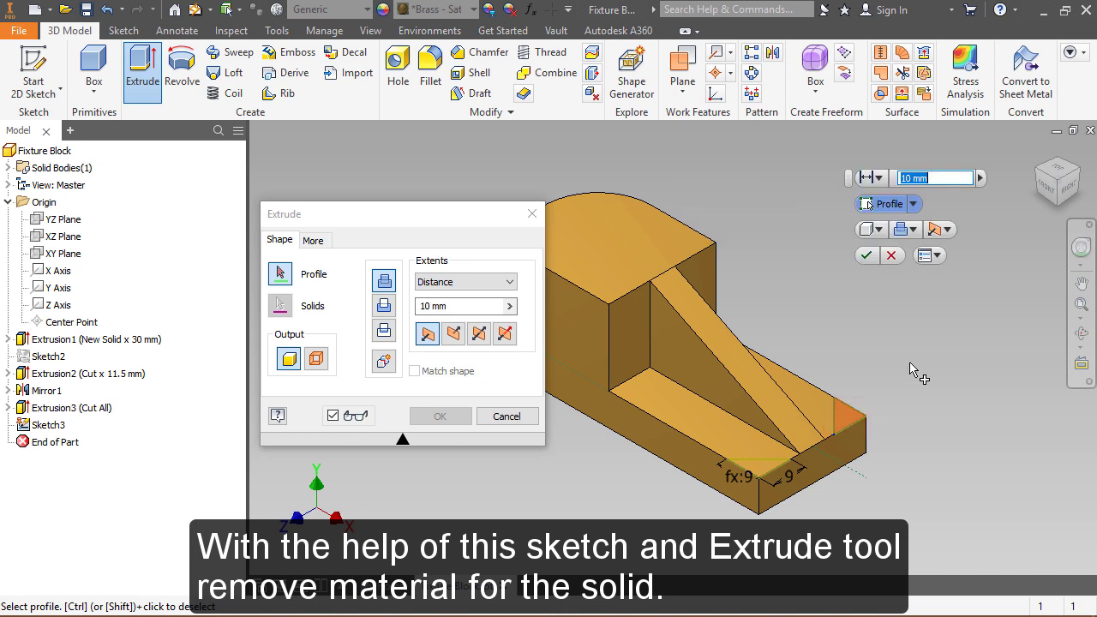
left_click(759, 476)
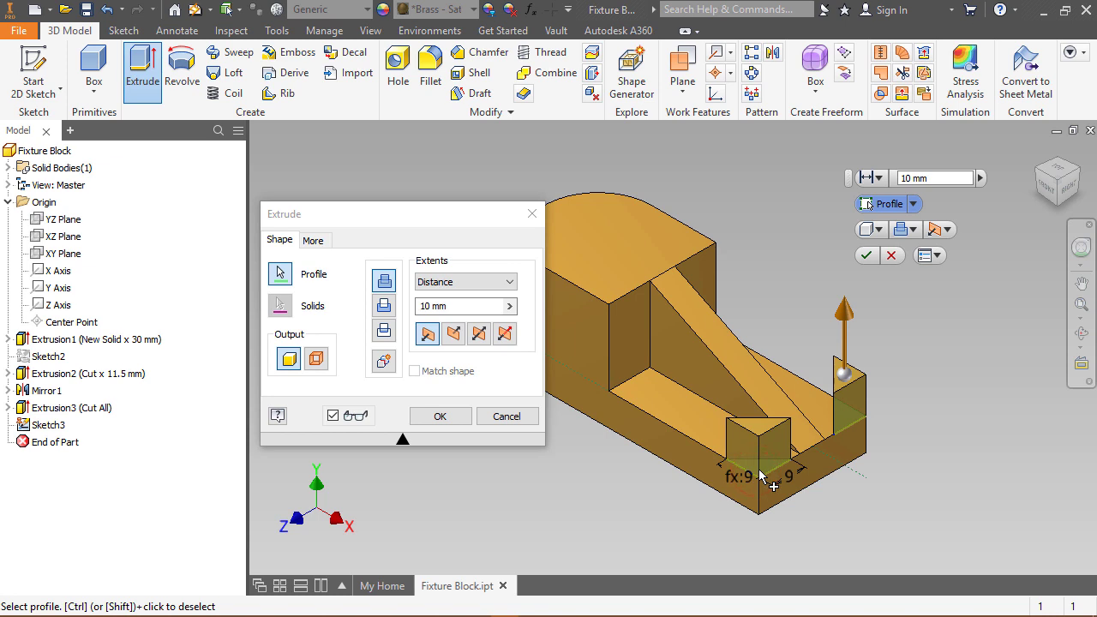
left_click(384, 308)
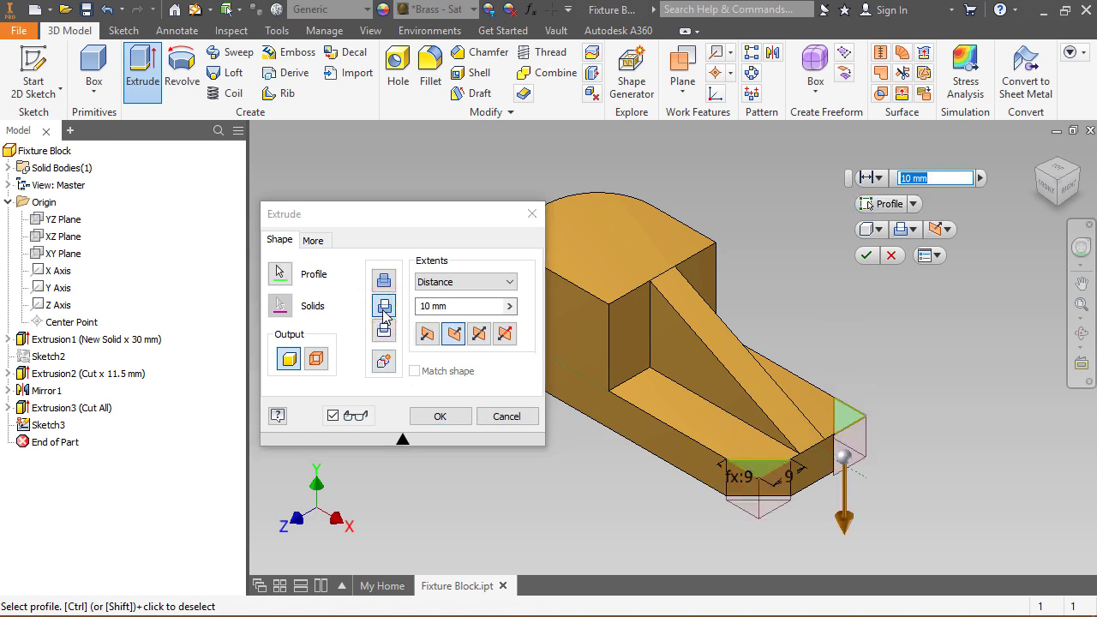
left_click(463, 282)
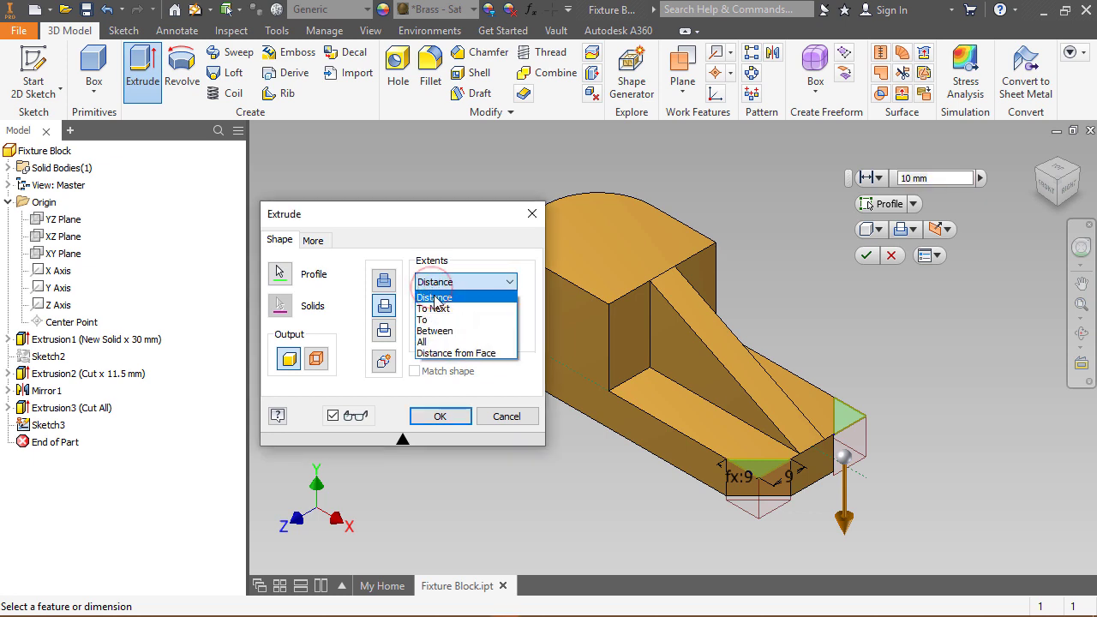
left_click(443, 342)
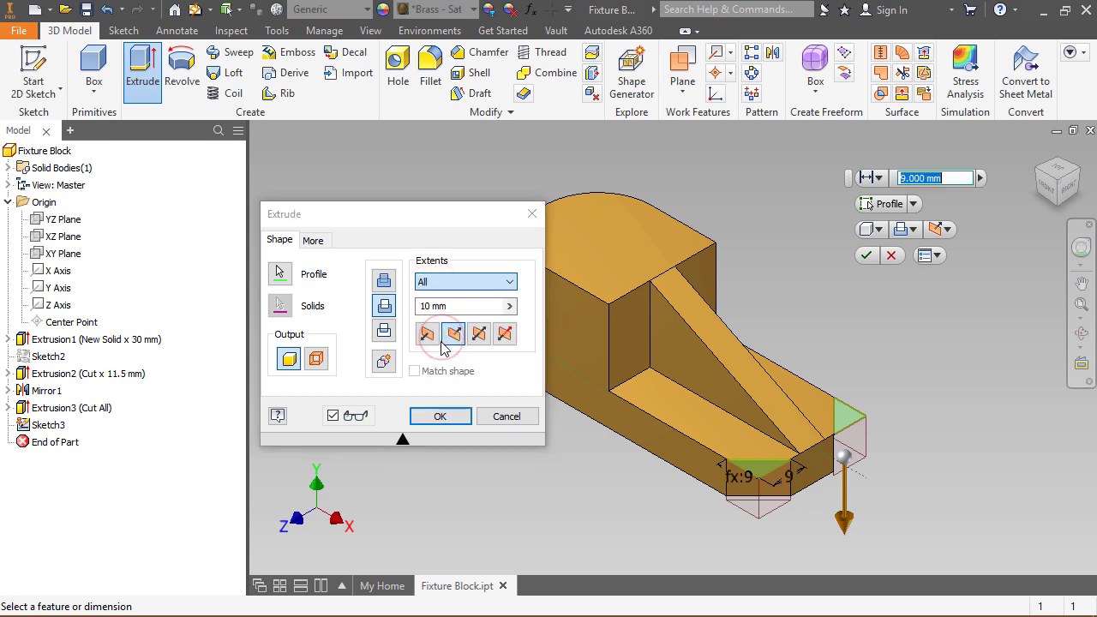
left_click(433, 416)
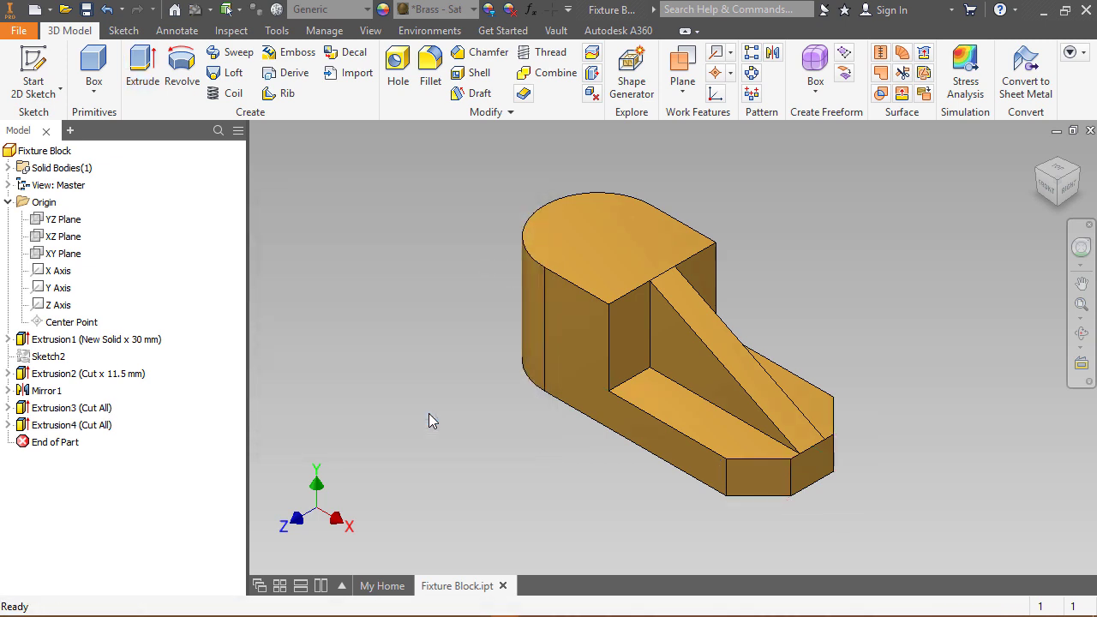
left_click(949, 456)
- Start a sketch on the top face of the rounded block and draw a 15 mm diameter circle centred on the origin
left_click(585, 242)
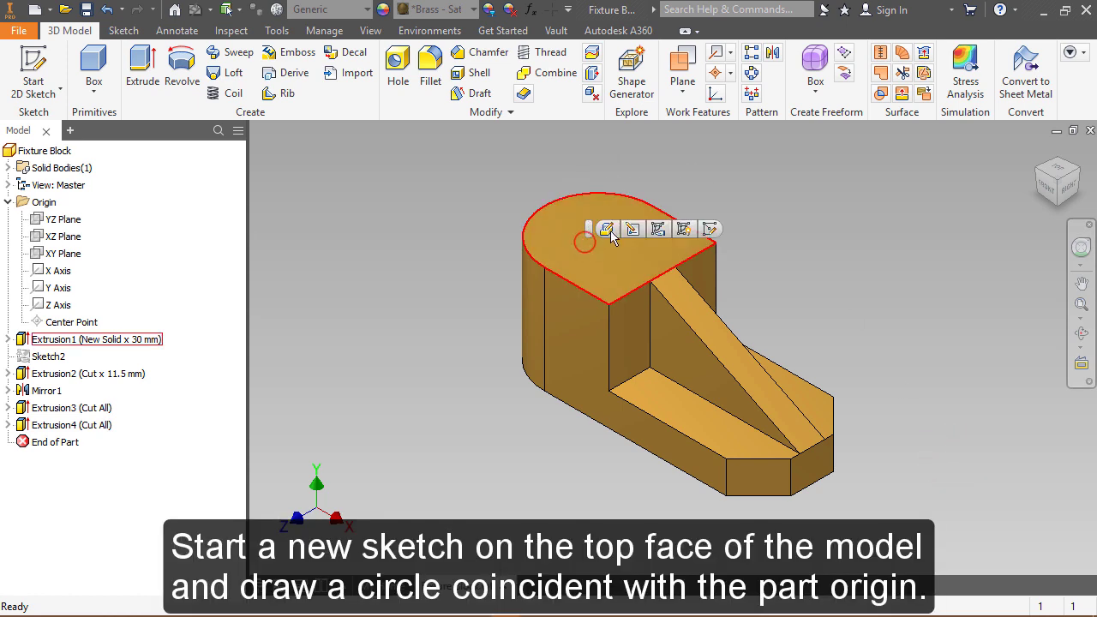
left_click(710, 229)
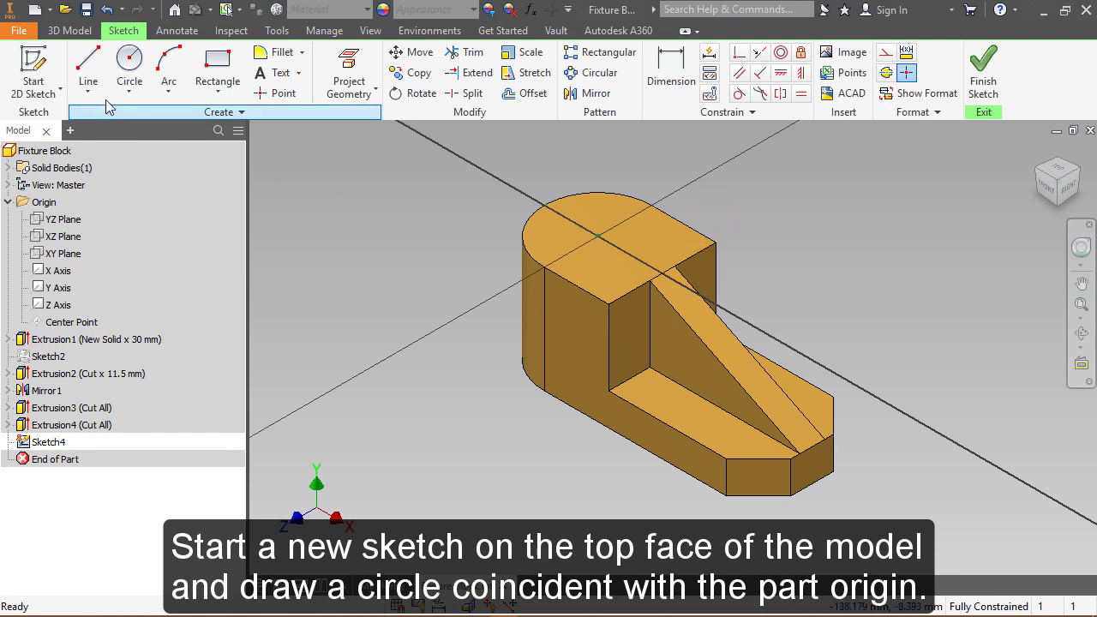
left_click(129, 62)
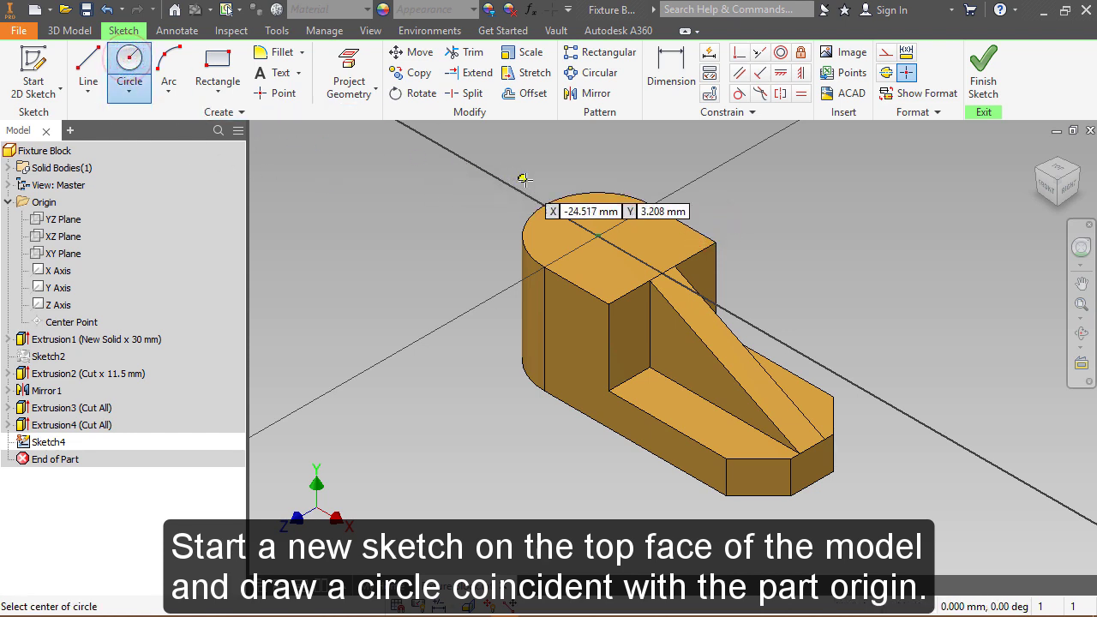
left_click(598, 235)
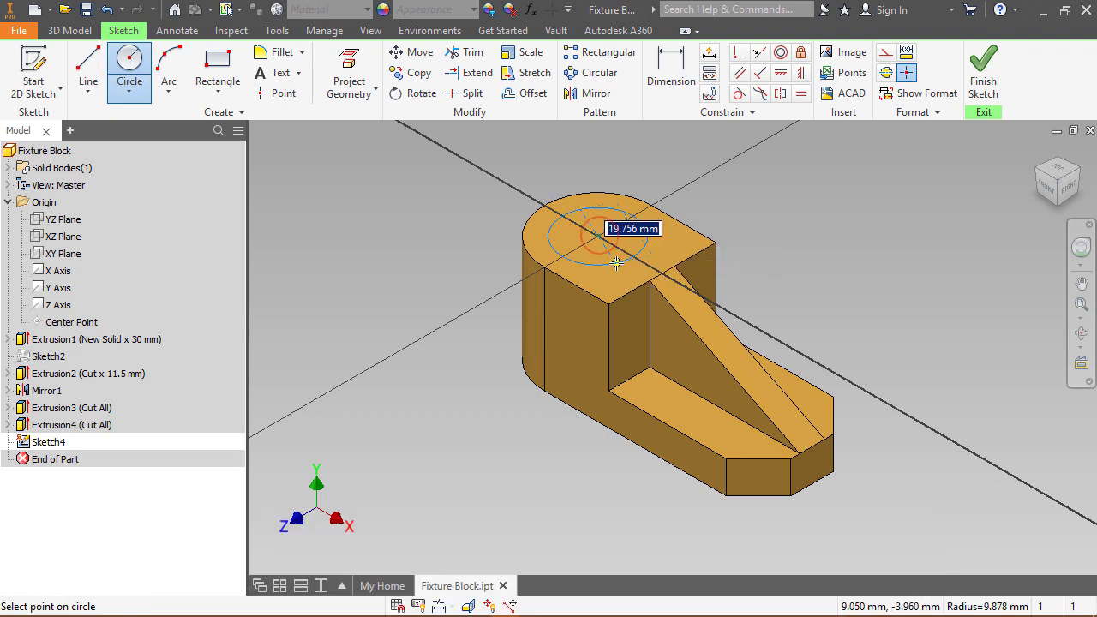
type("15")
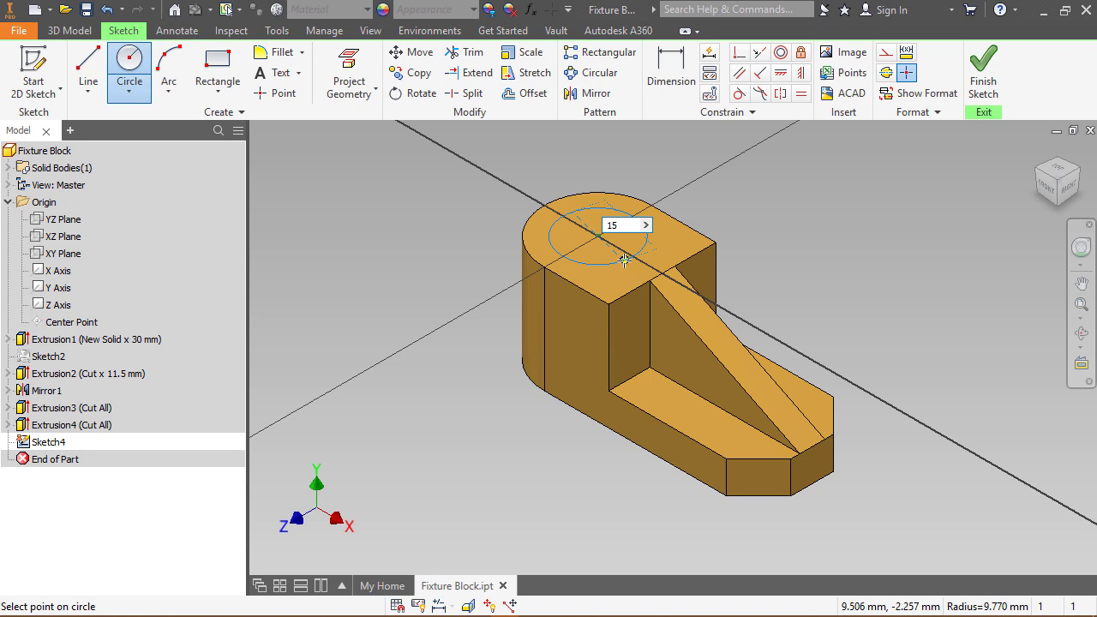
key("Return")
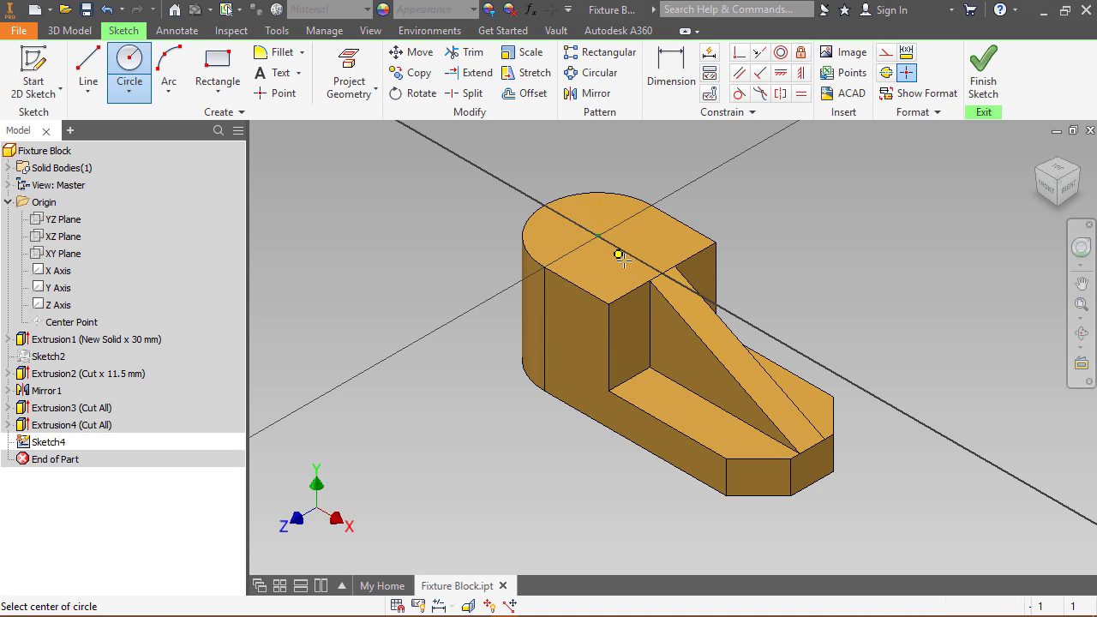
right_click(808, 232)
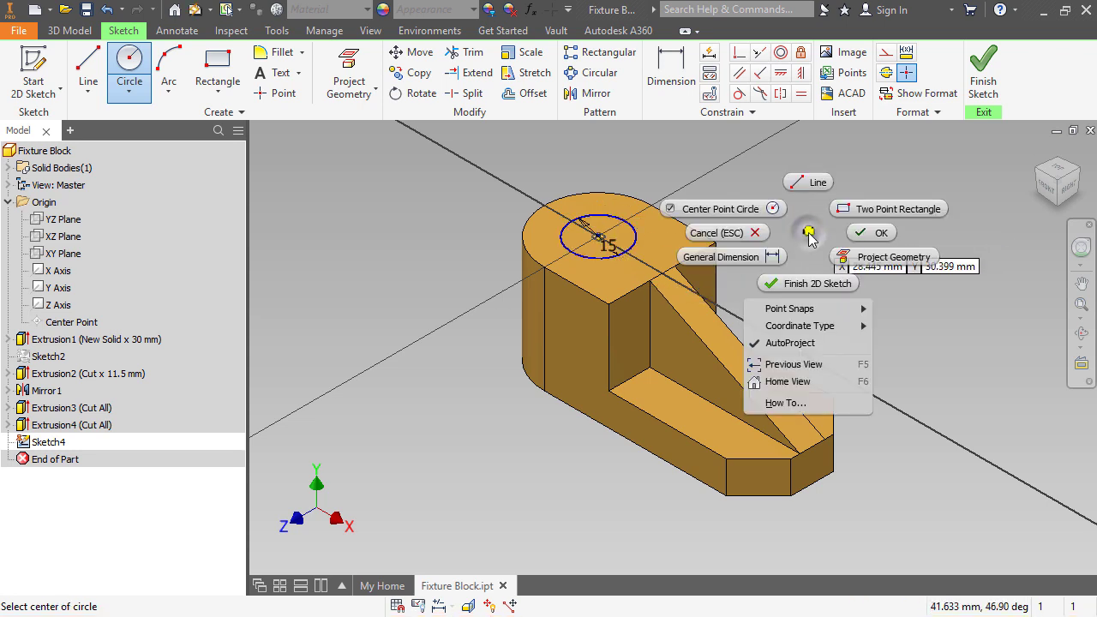
- Finish the circle sketch and extrude the 15 mm circle on the top face as a cut with the extent set to All
left_click(874, 239)
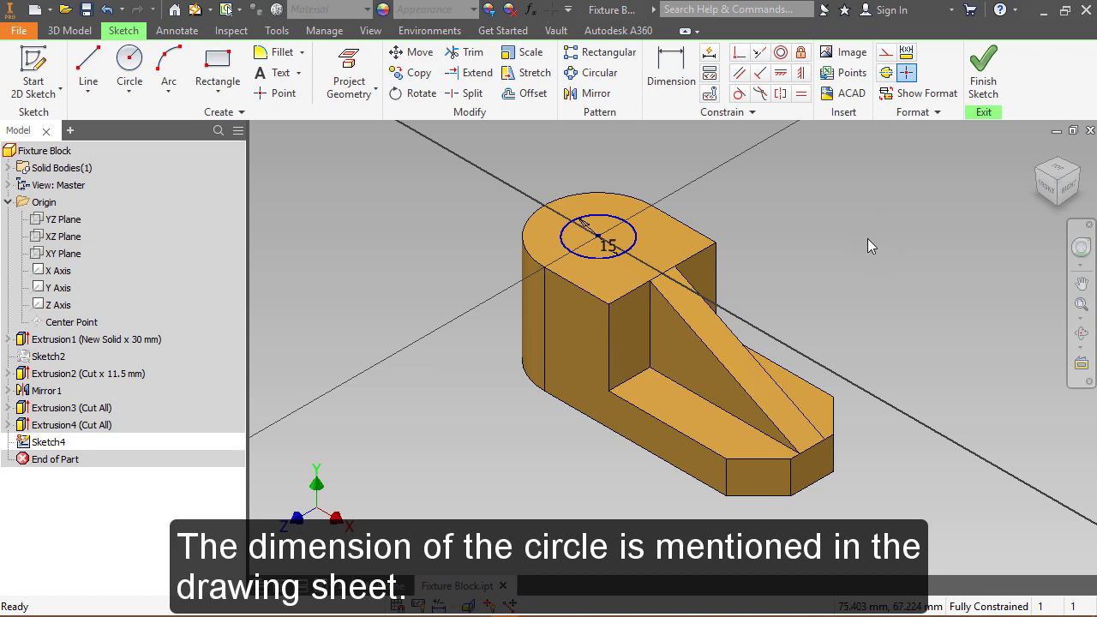
mouse_move(1060, 178)
left_mouse_down()
mouse_move(1052, 226)
mouse_move(1059, 159)
left_mouse_up()
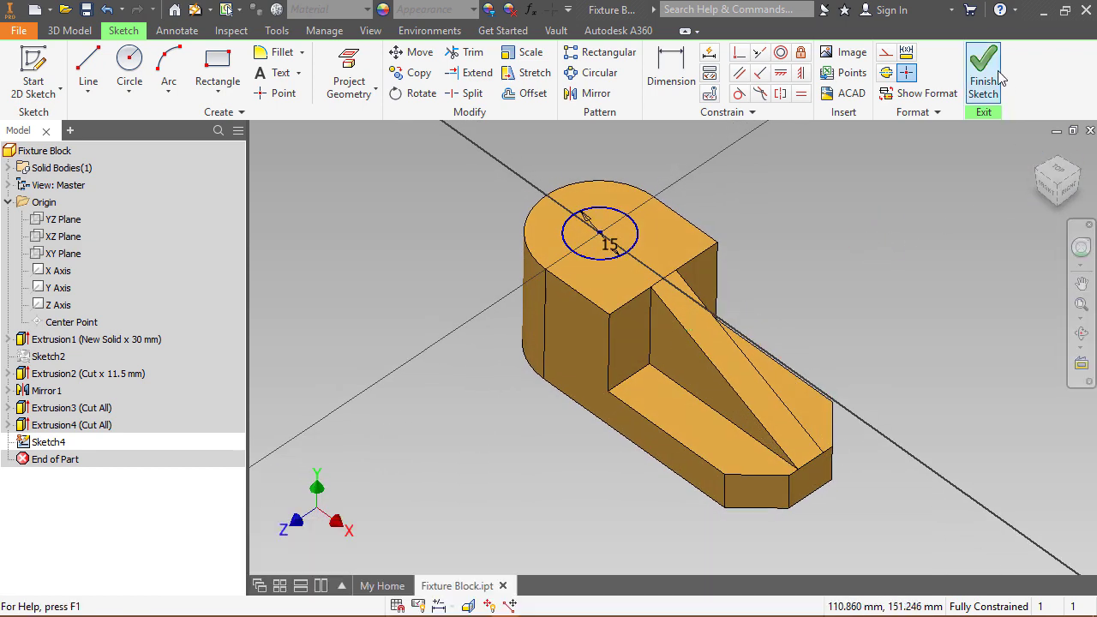
left_click(983, 69)
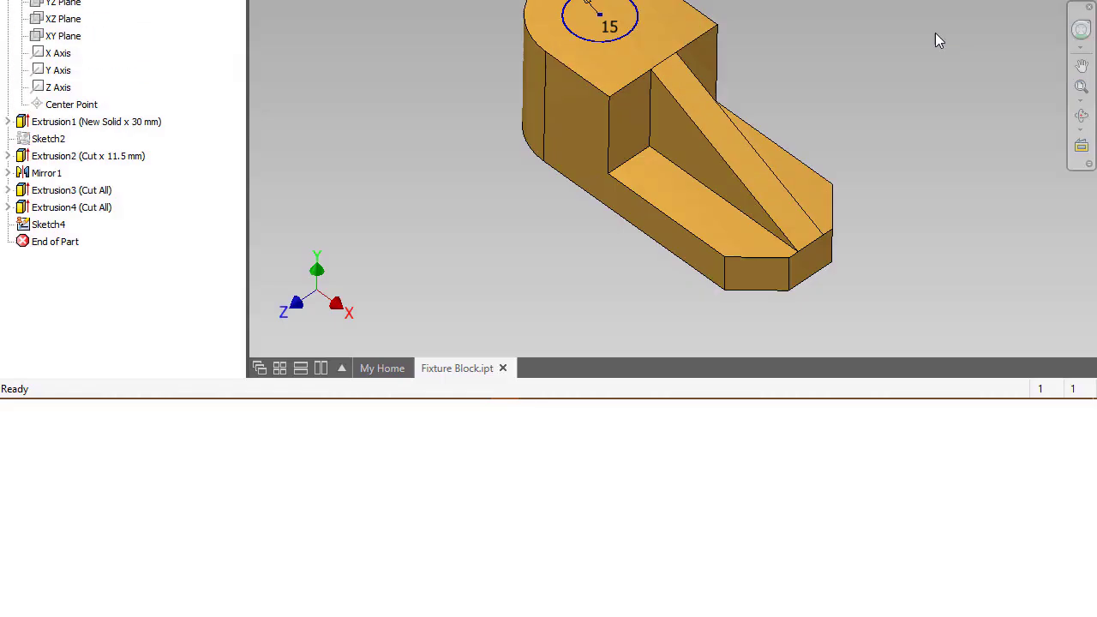
left_click(935, 251)
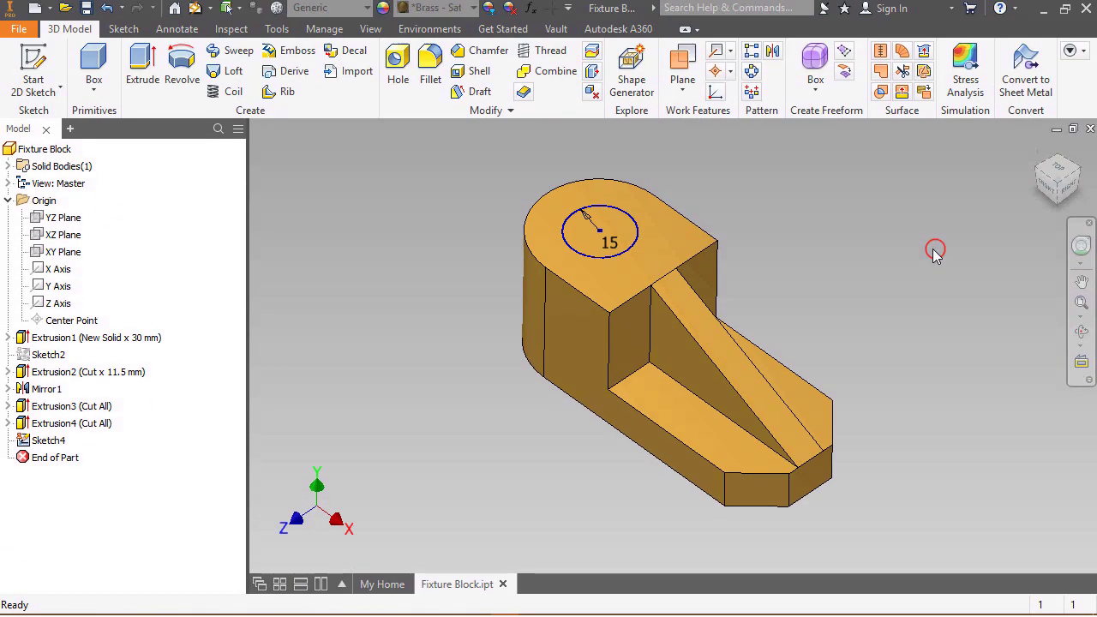
left_click(144, 71)
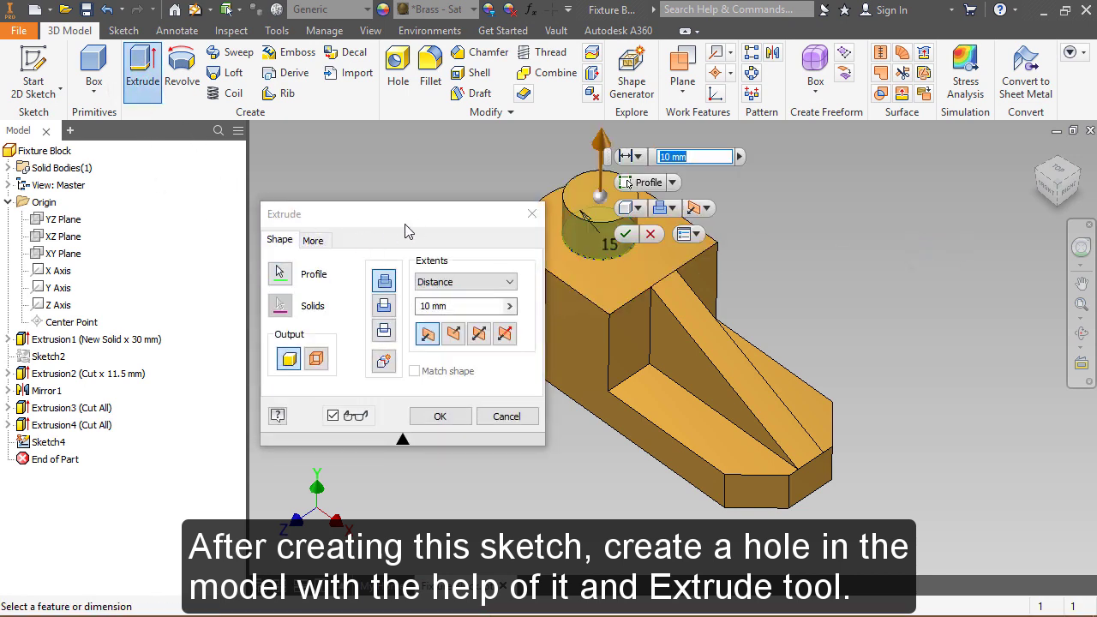
left_click_drag(439, 225, 393, 191)
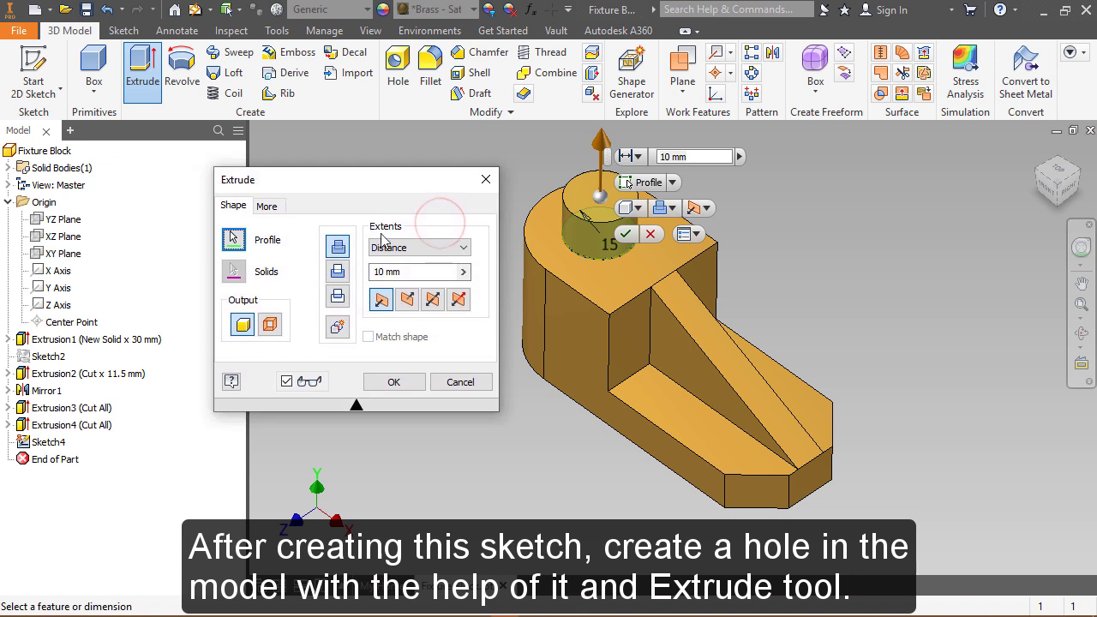
left_click(342, 274)
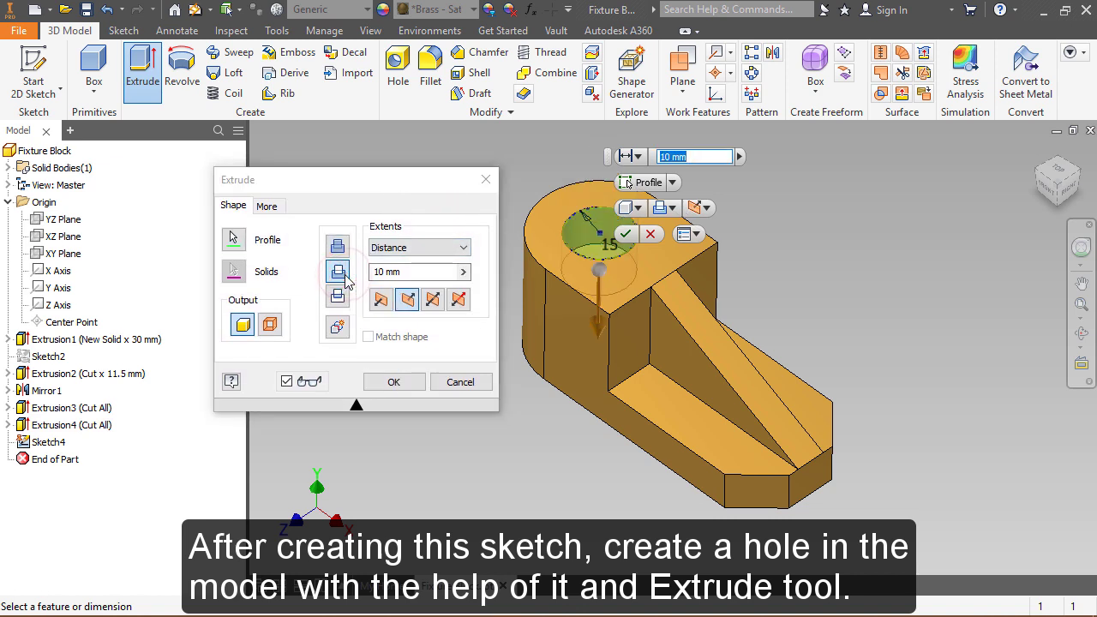
left_click(393, 247)
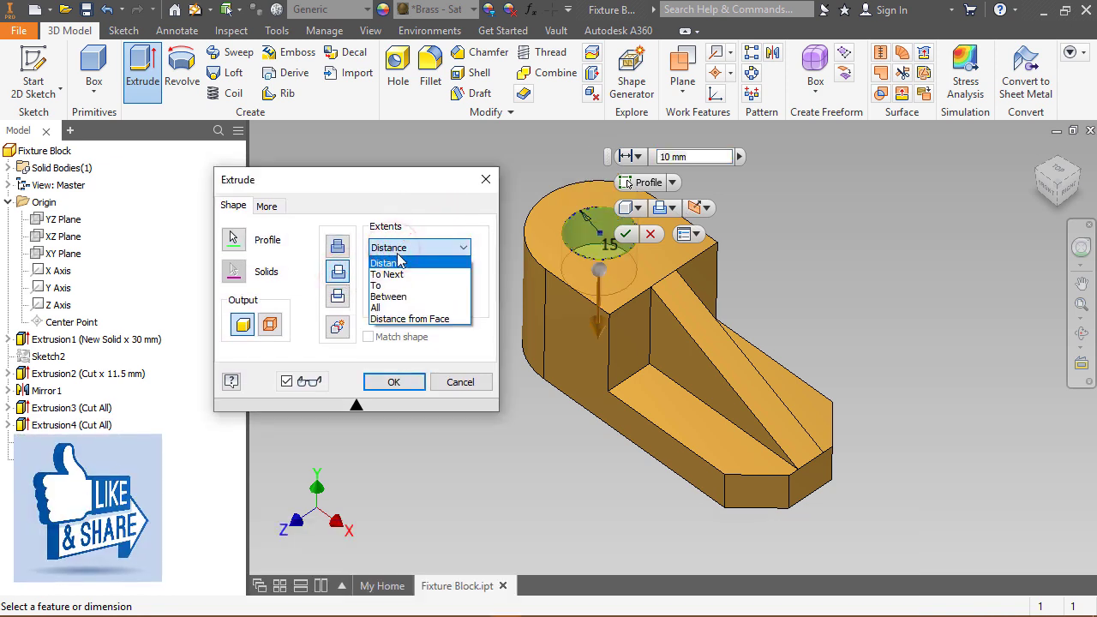
left_click(386, 309)
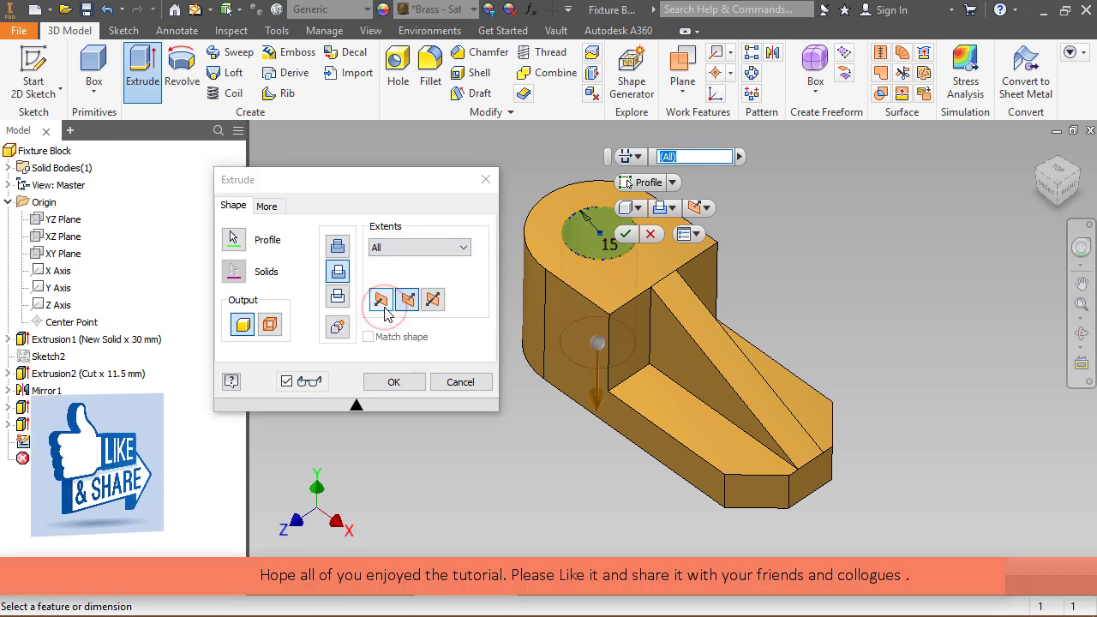
left_click(394, 382)
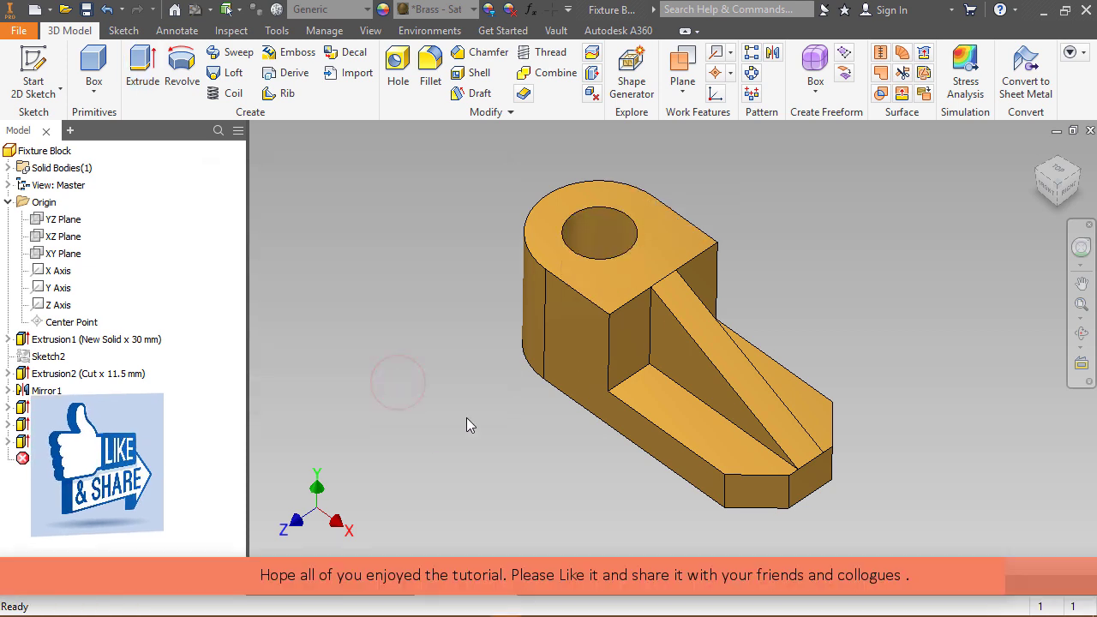
- Inspect the finished block from a shifted viewpoint and restore the home view
middle_click_drag(466, 419, 473, 490)
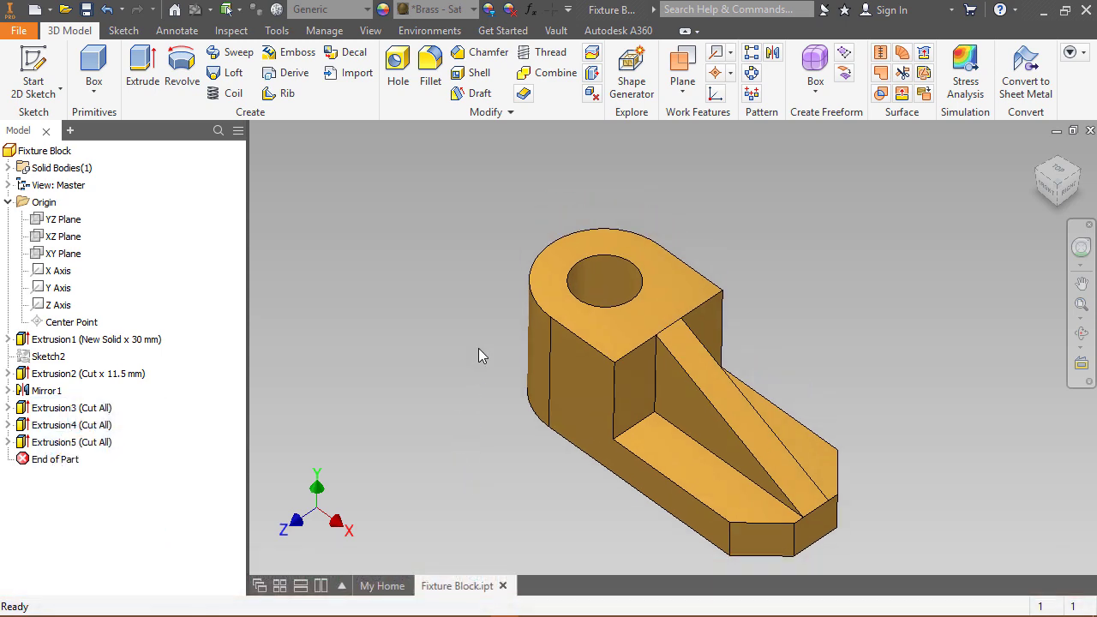
left_click(1056, 173)
left_click_drag(1057, 209, 1058, 174)
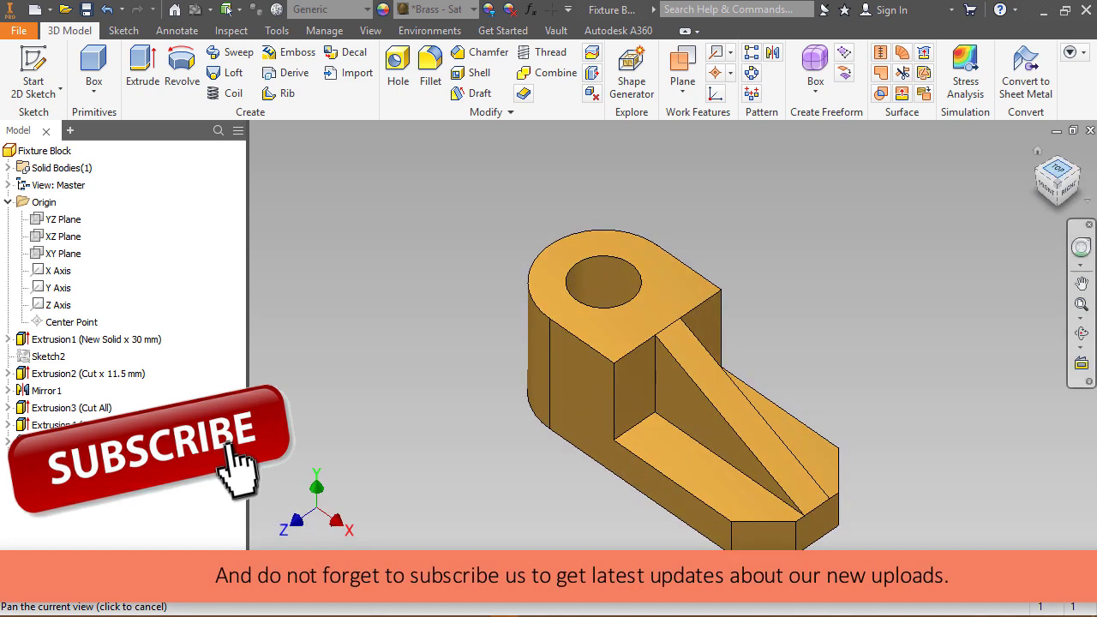
left_click(1037, 151)
left_click(954, 204)
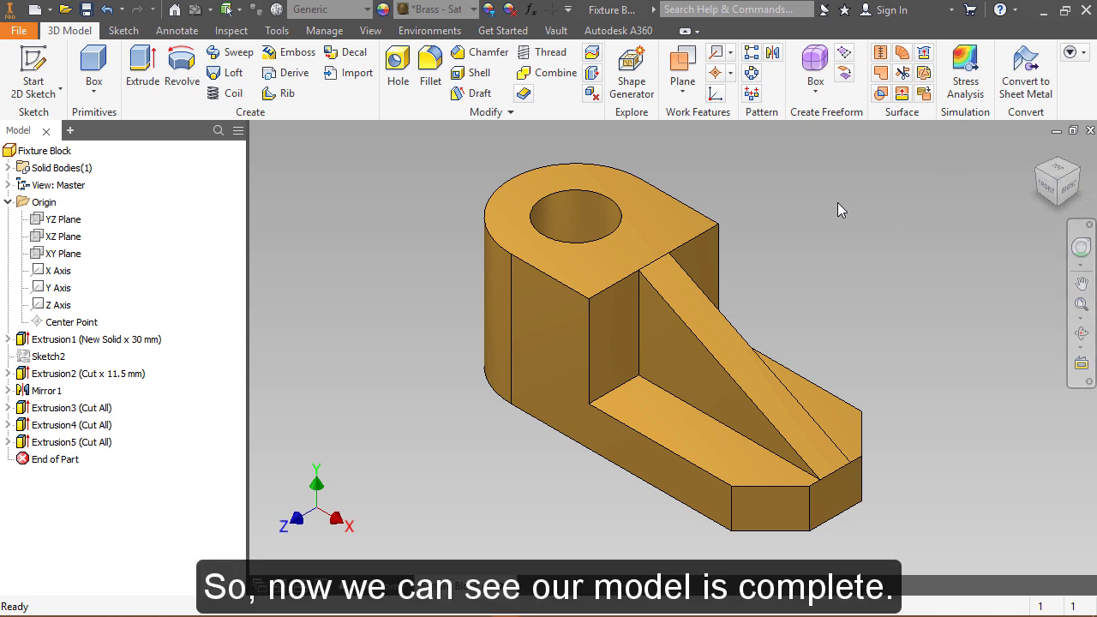
- Show the completed model in Clean Screen mode and restore the full interface
left_click(371, 30)
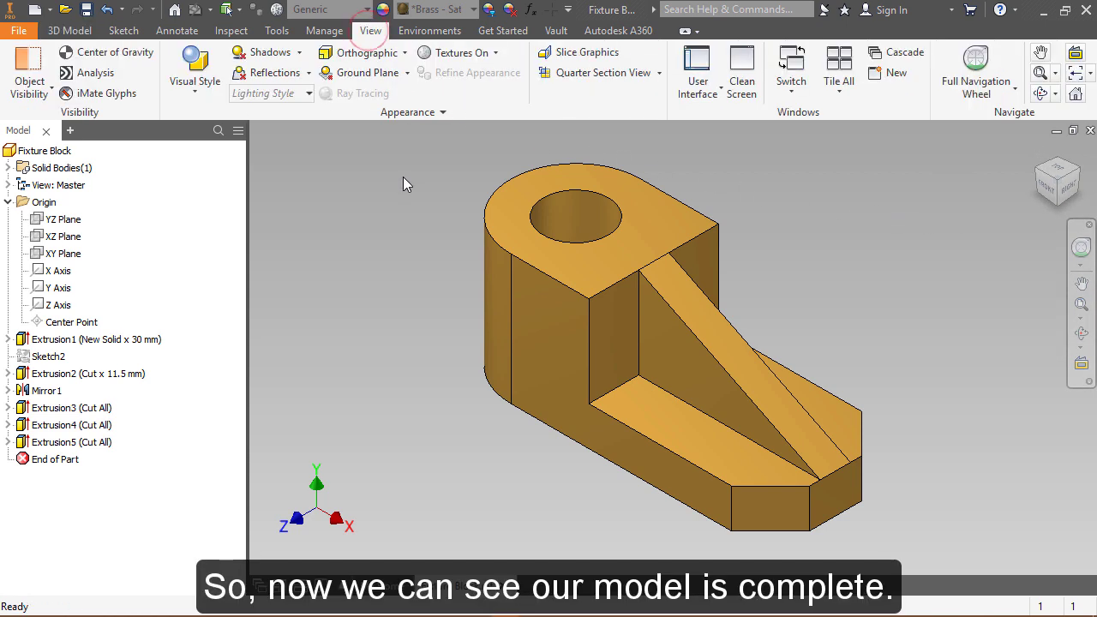
left_click(747, 77)
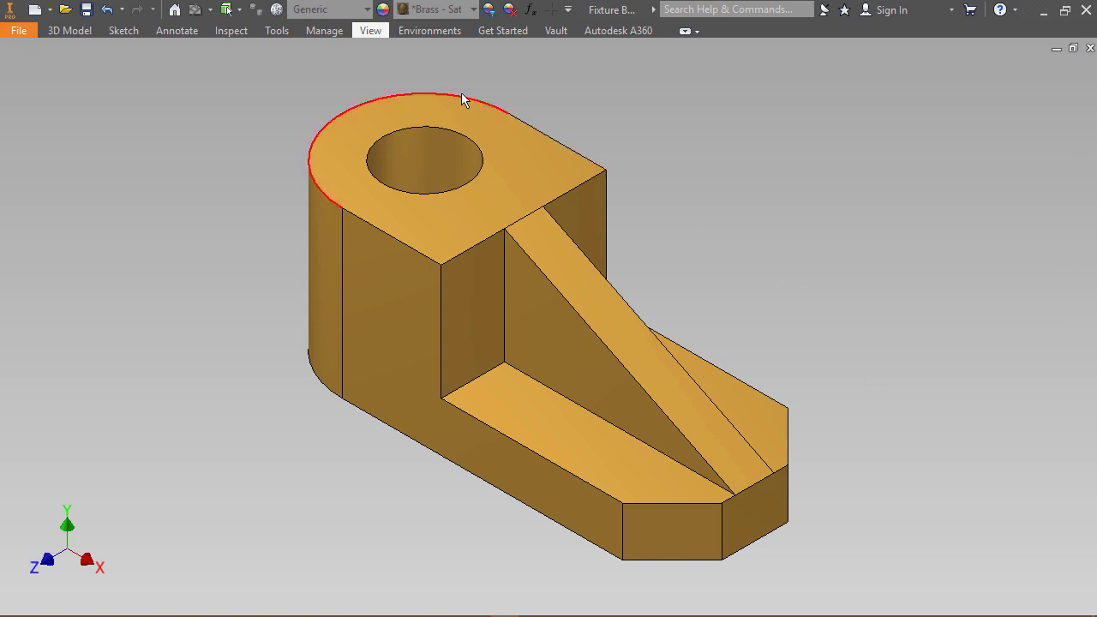
left_click(369, 30)
left_click(745, 77)
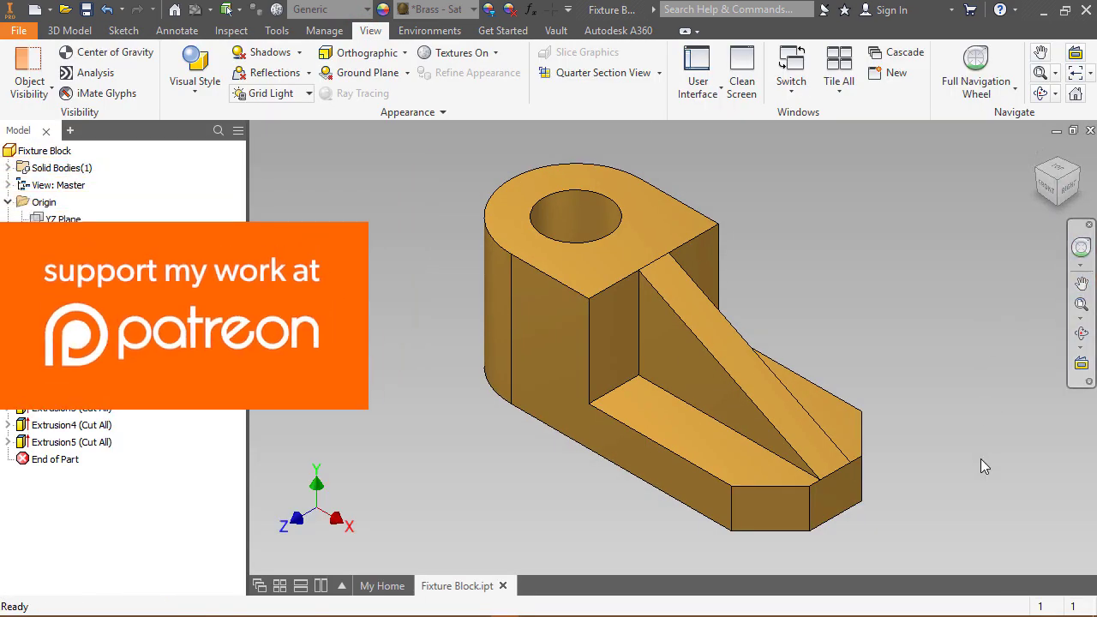
- Return to the 3D modelling tools and save the Fixture Block part
left_click(77, 32)
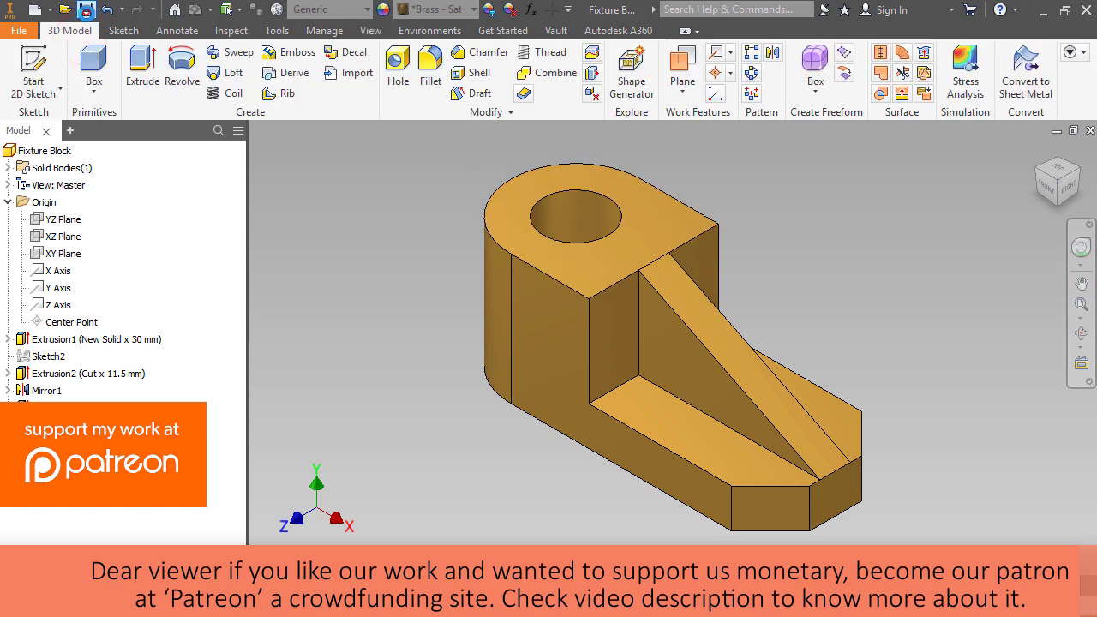
left_click(86, 10)
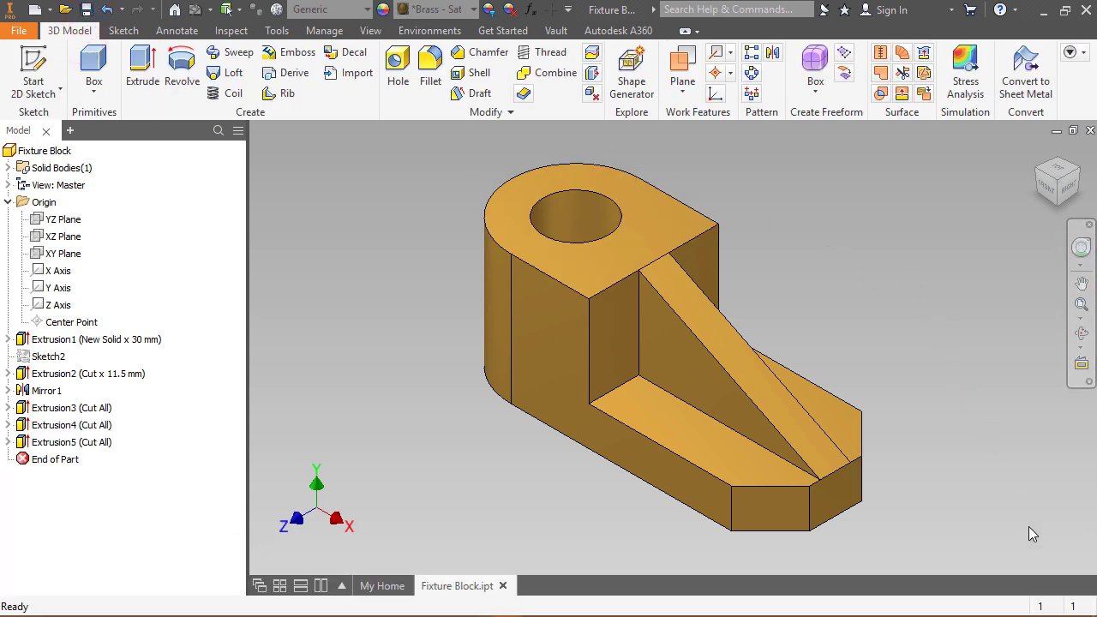
left_click(1028, 527)
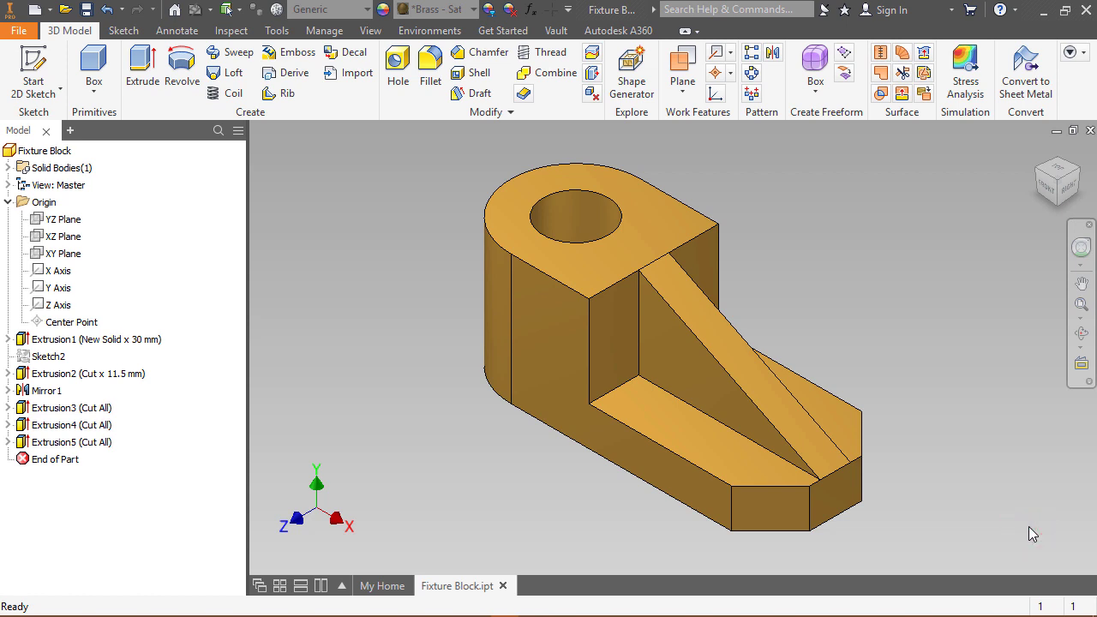